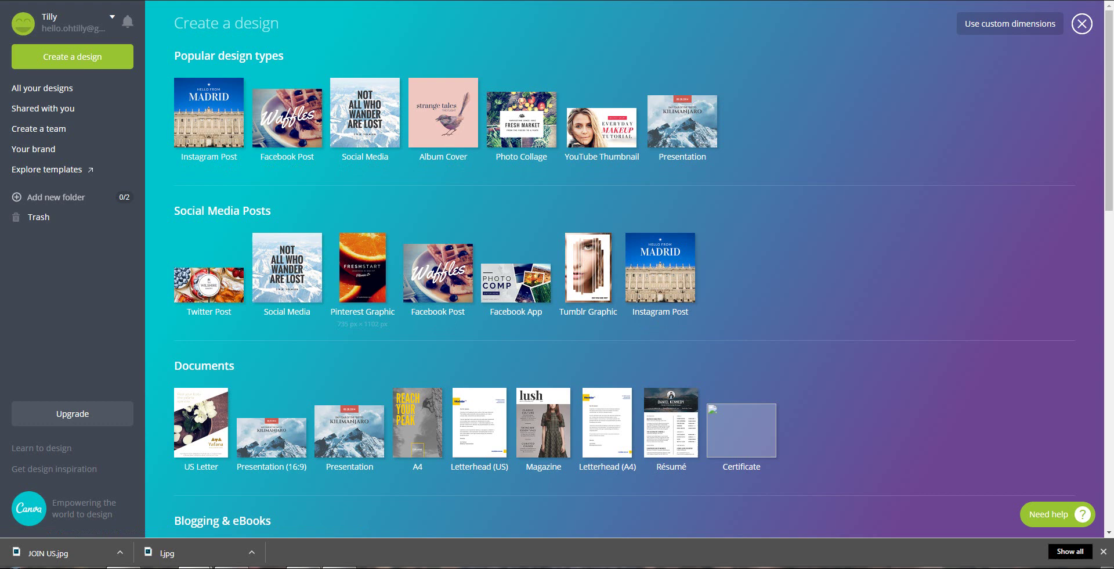
Create a new blank design of the Social Media type.
scroll(499, 261, down, 5)
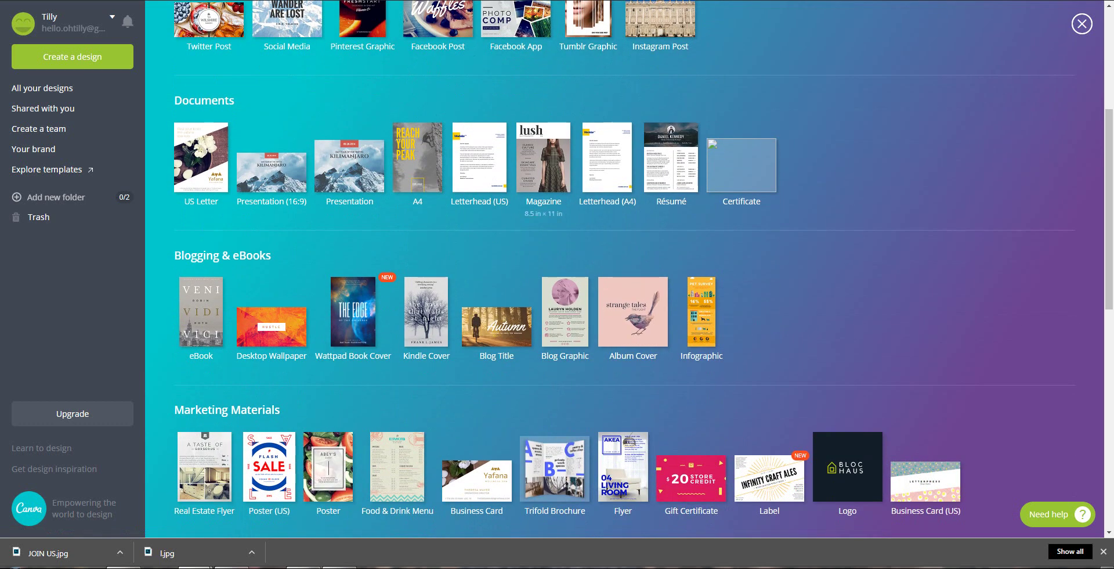
scroll(847, 395, down, 2)
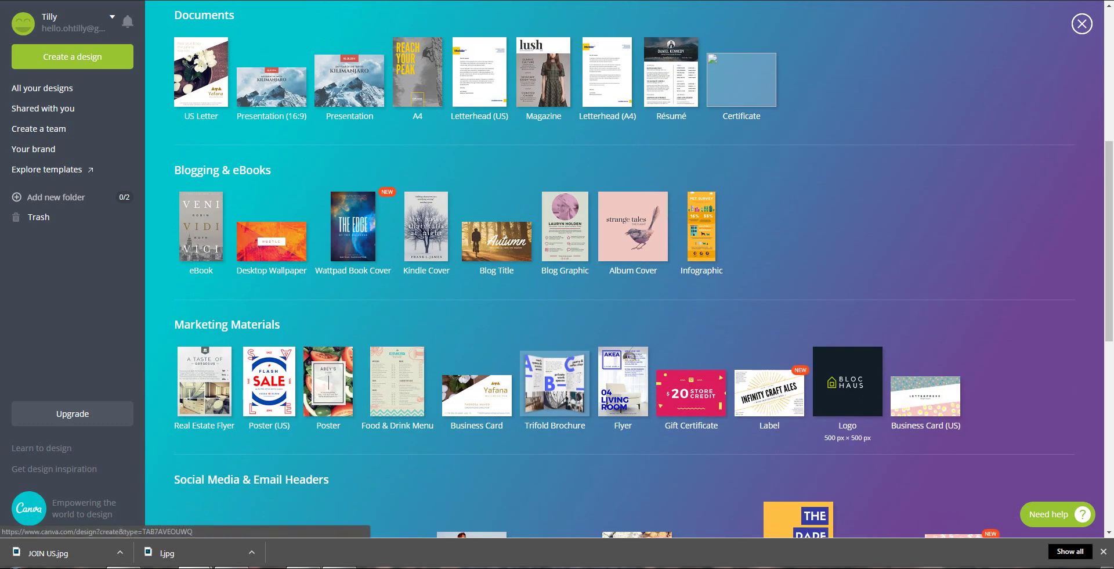
scroll(476, 398, down, 1)
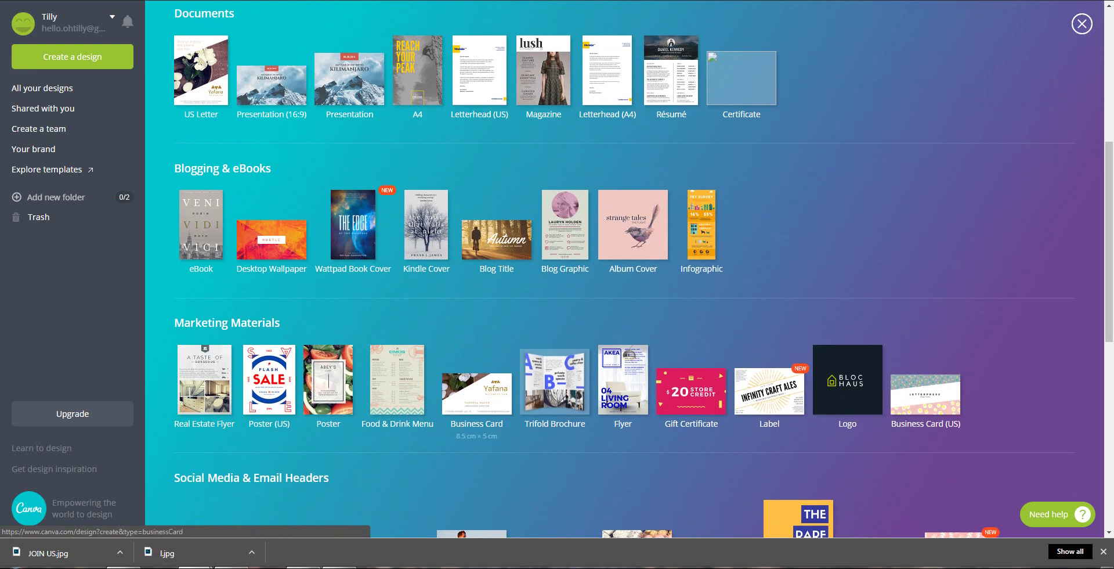
scroll(476, 383, down, 4)
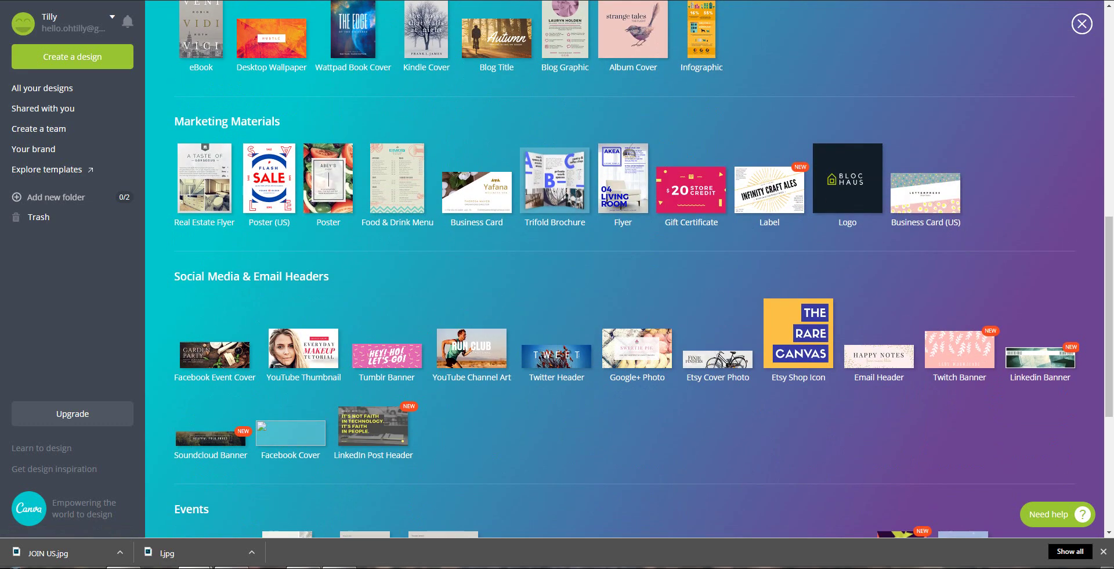
scroll(627, 269, up, 11)
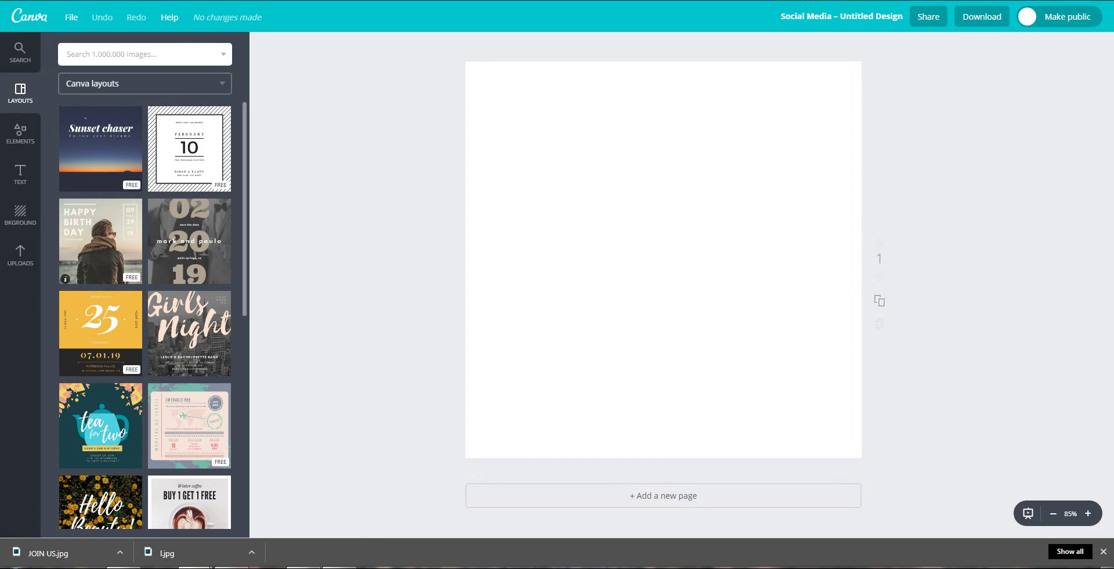
Look through the Canva layouts to find a suitable template for the social media post.
scroll(145, 313, down, 8)
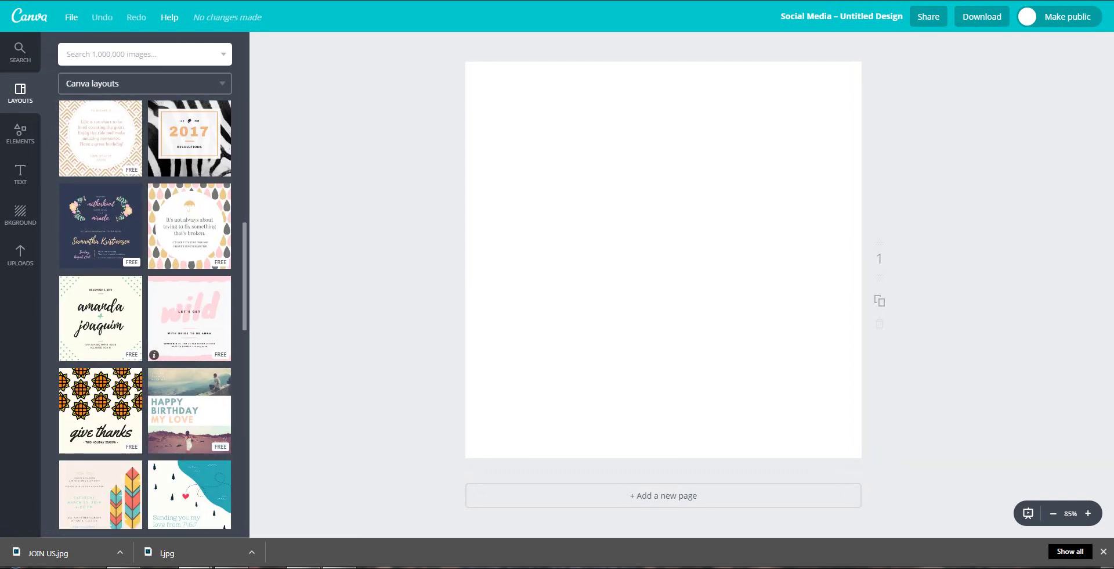
scroll(145, 313, down, 2)
scroll(145, 313, down, 12)
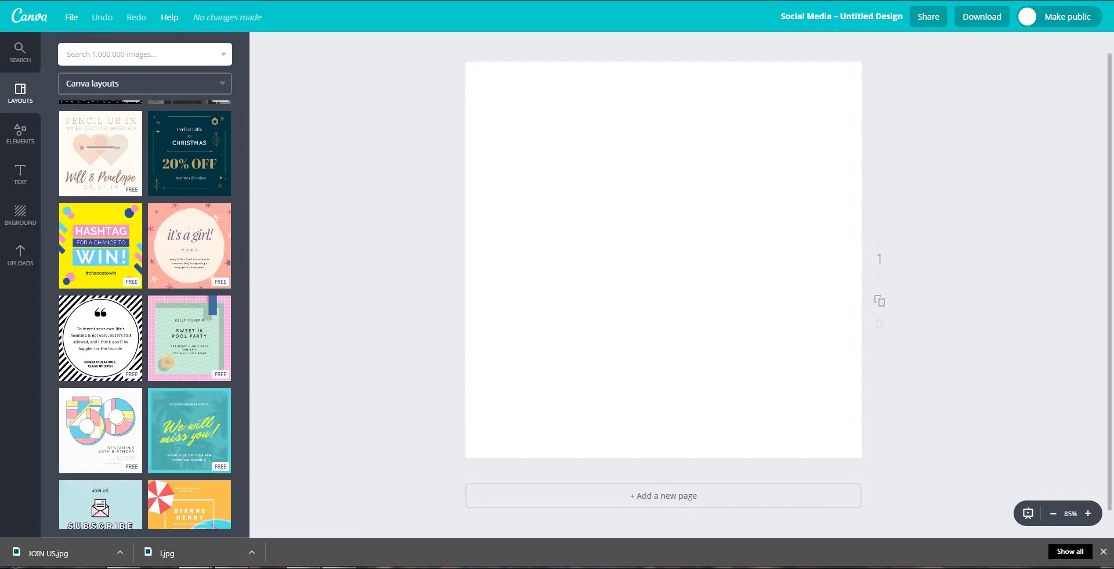
scroll(145, 313, down, 6)
scroll(145, 313, down, 10)
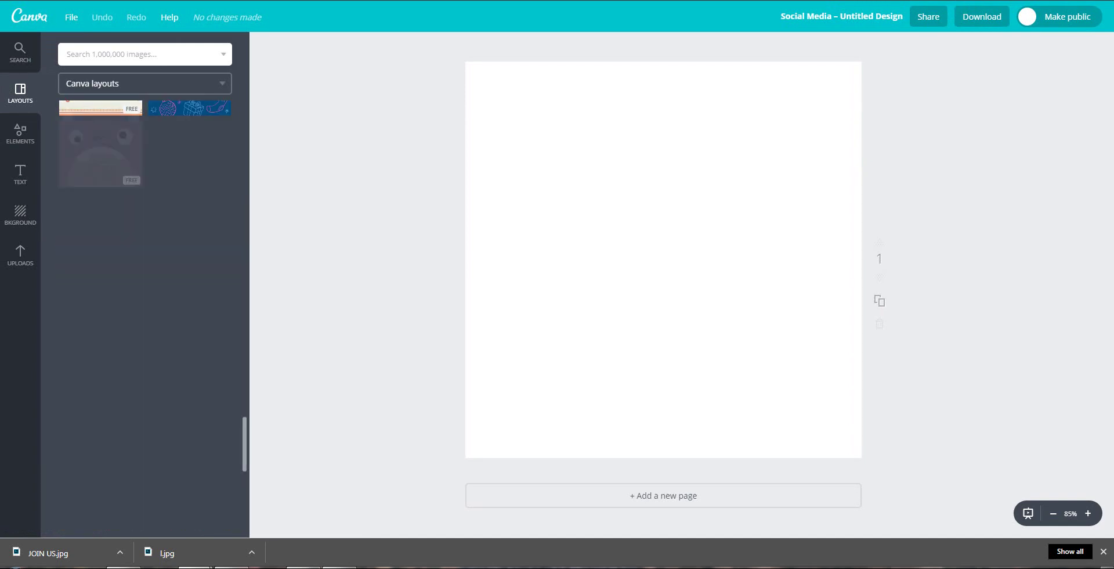
scroll(145, 314, down, 12)
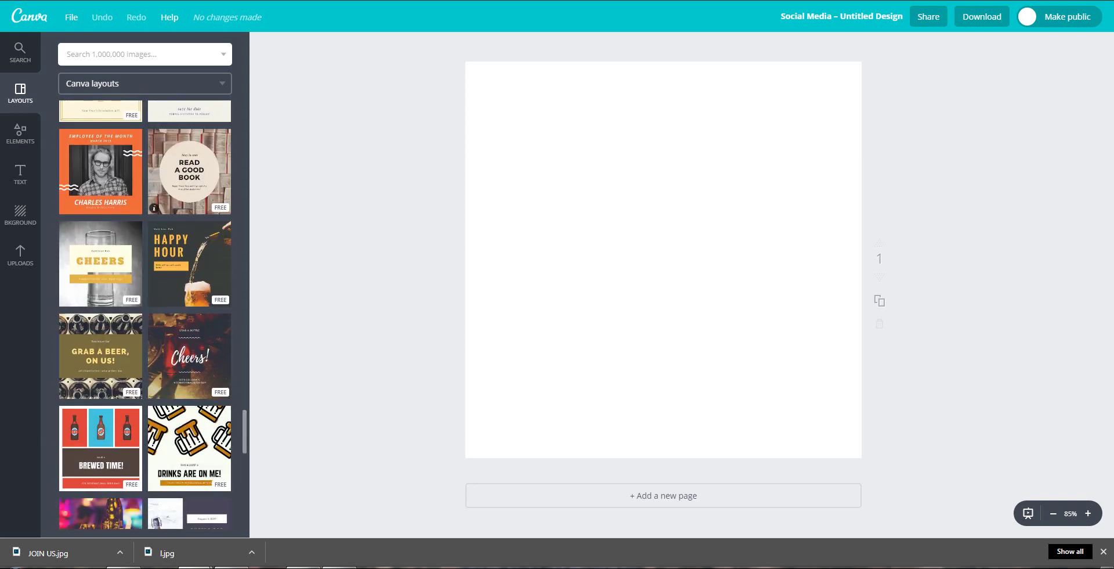
scroll(145, 313, down, 4)
scroll(145, 313, down, 7)
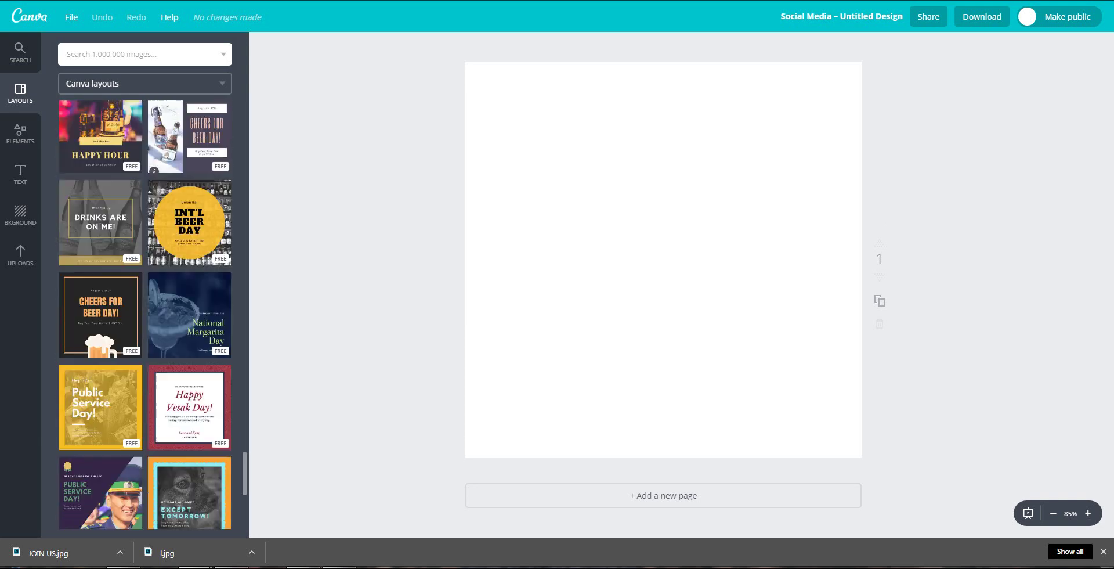
scroll(145, 313, down, 8)
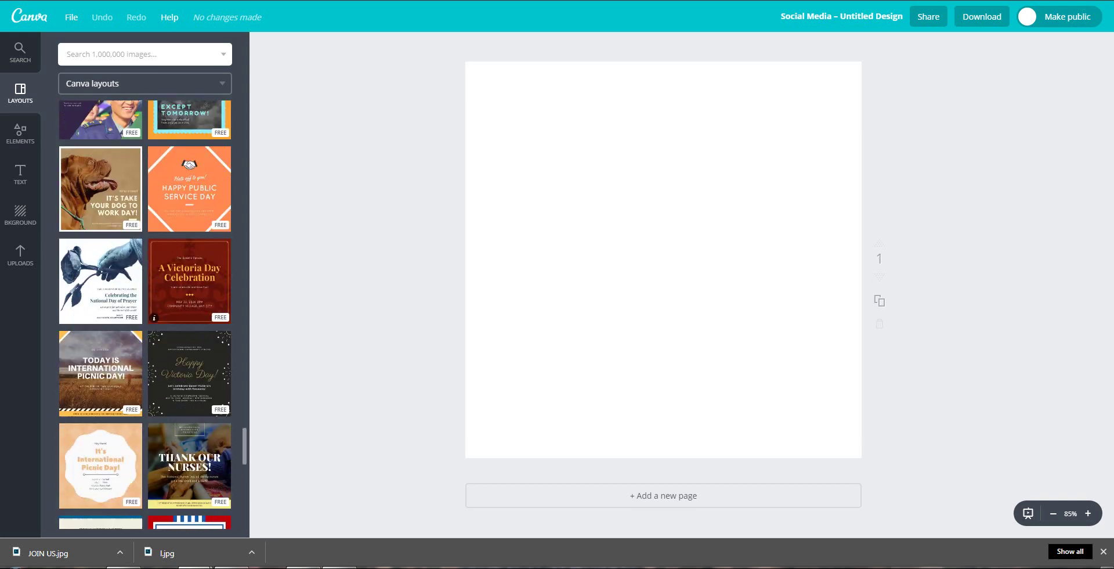
scroll(145, 314, down, 4)
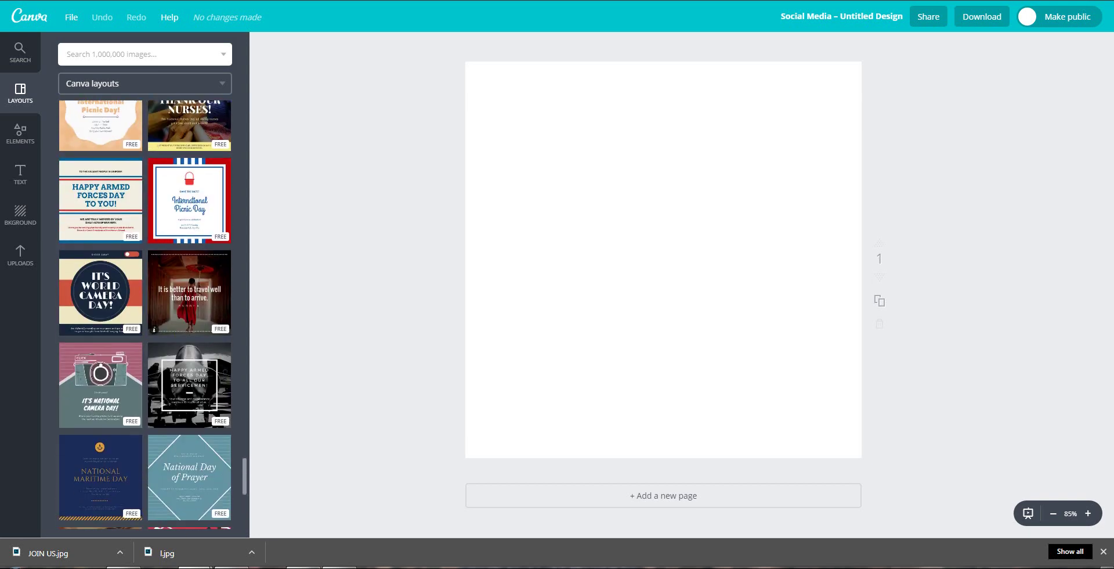
scroll(145, 314, down, 6)
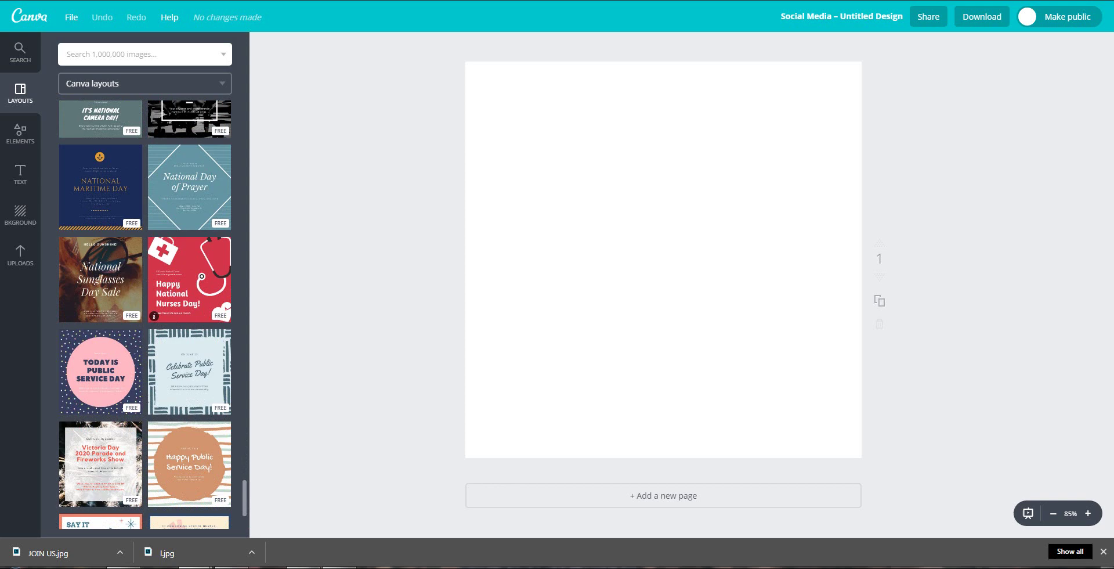
scroll(145, 313, down, 2)
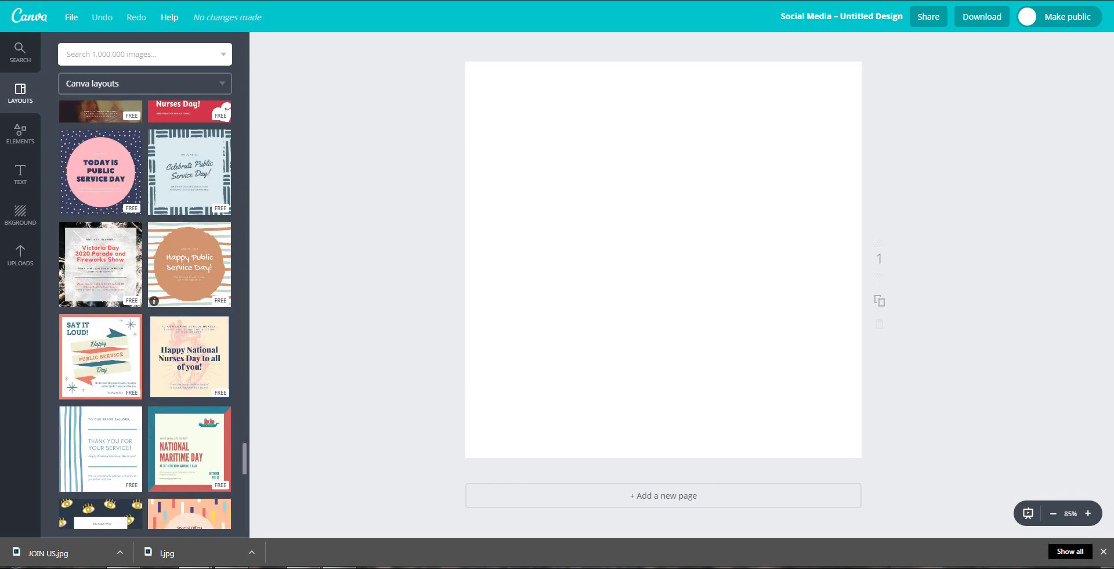
scroll(145, 313, down, 5)
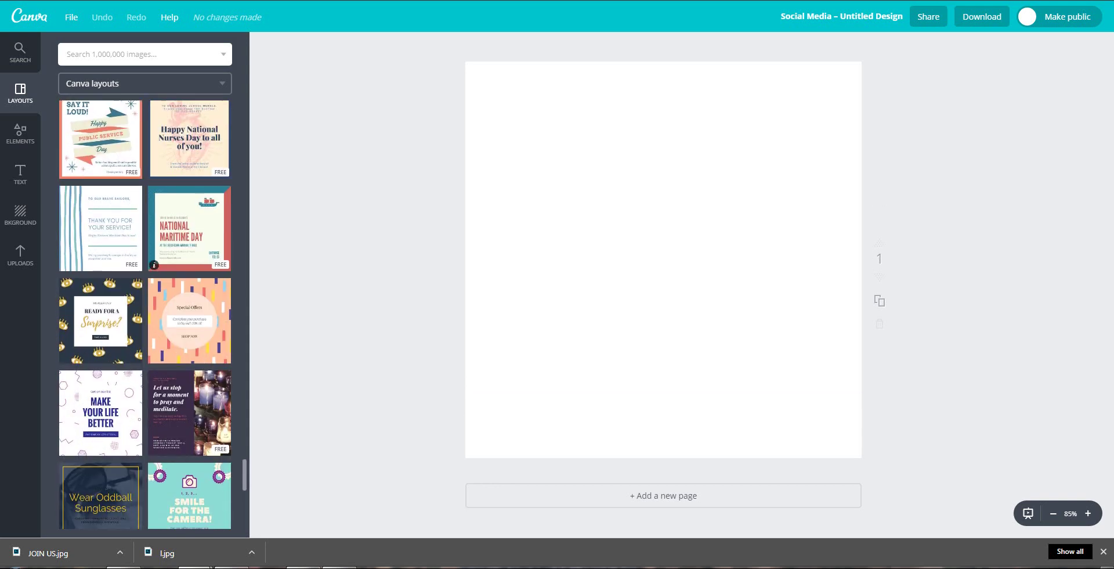
scroll(189, 235, down, 4)
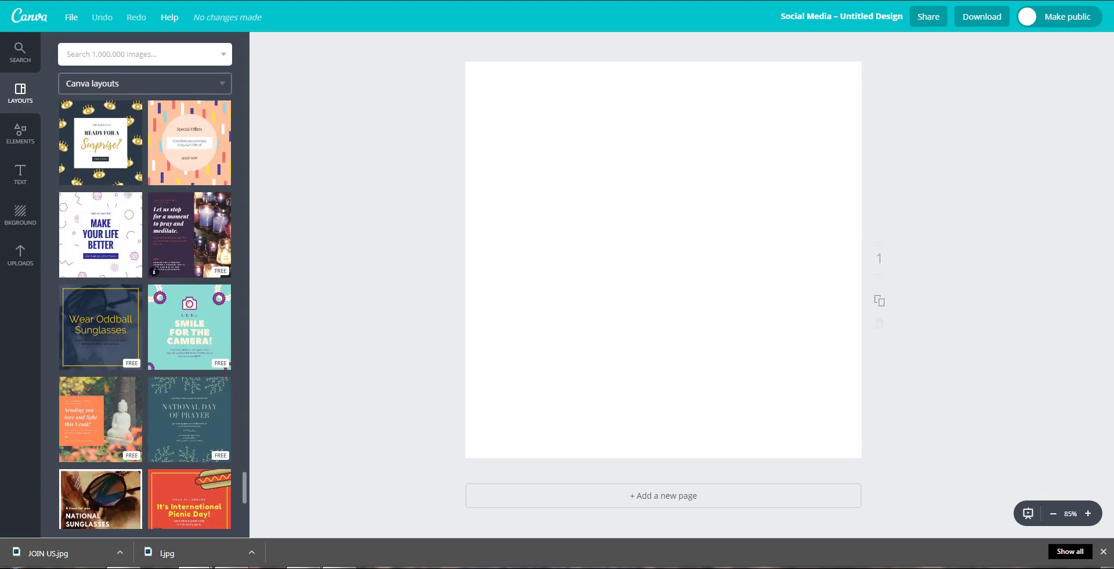
Try out the candle prayer, National Day of Prayer and Buddha statue Vesak layouts on the page.
click(189, 235)
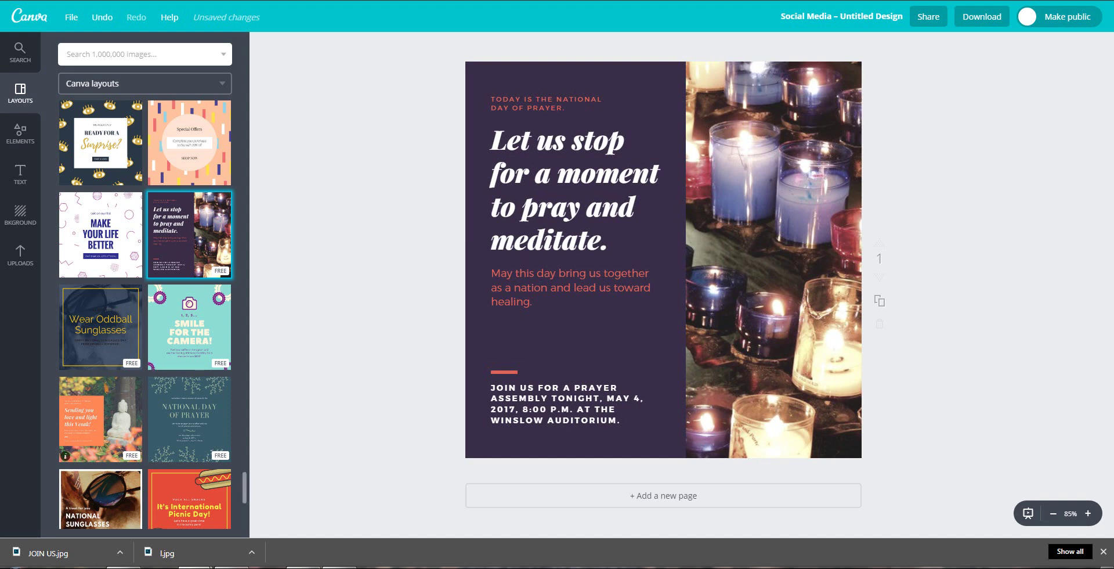
click(189, 419)
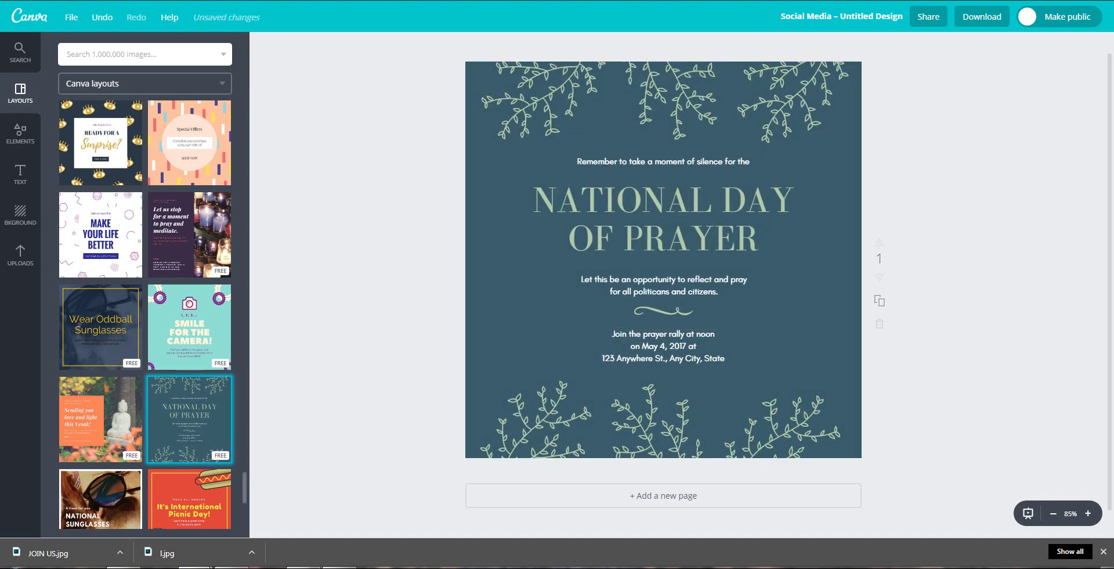
scroll(145, 313, down, 3)
click(101, 237)
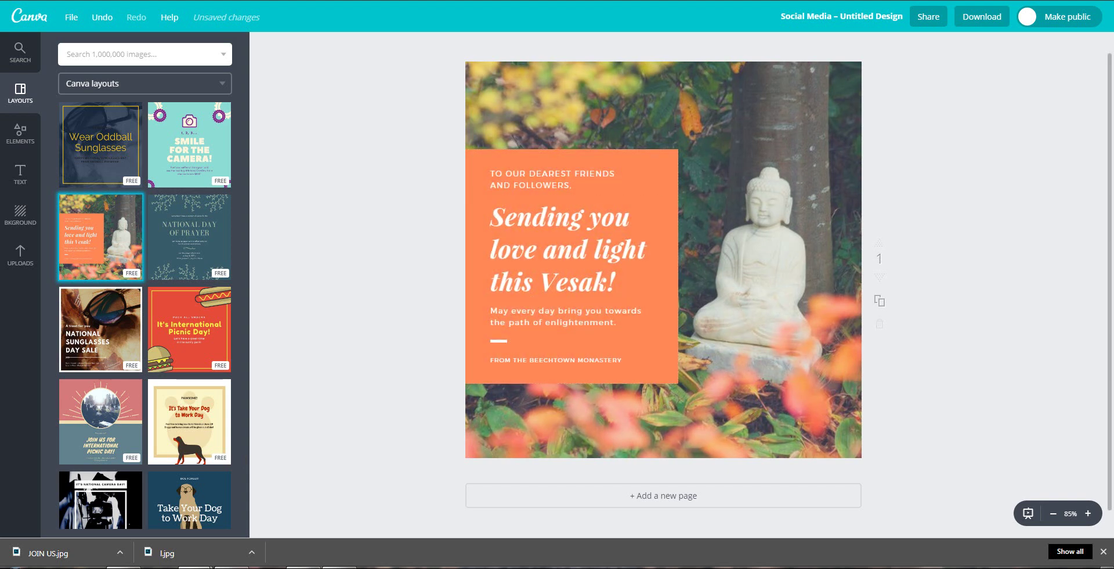
Apply the quote layout with a white square over a guitar photo, beginning "Memories, even your most precious ones", to the page.
scroll(145, 313, down, 5)
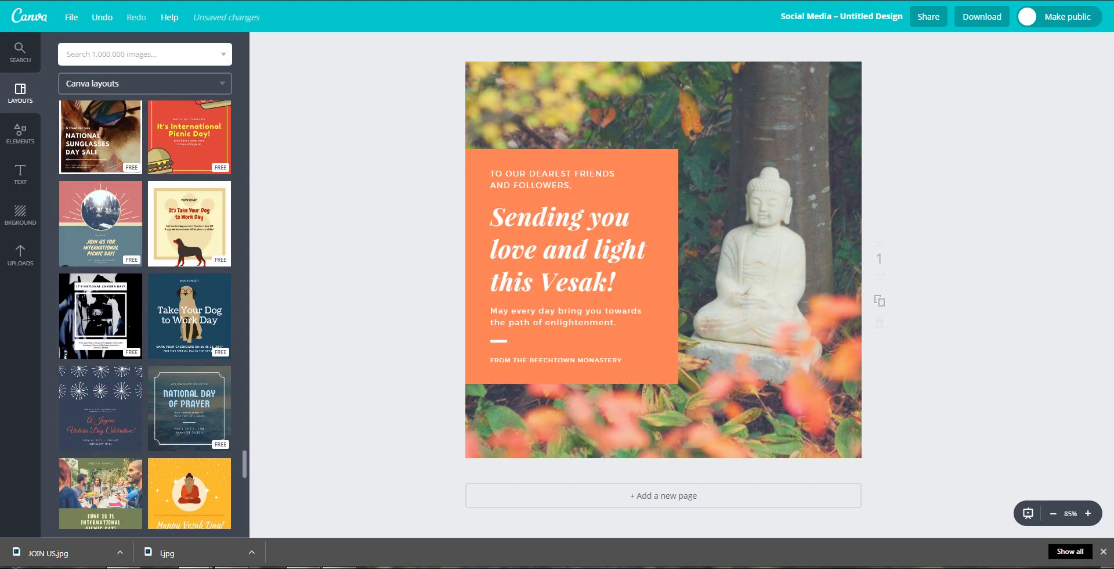
scroll(145, 313, down, 2)
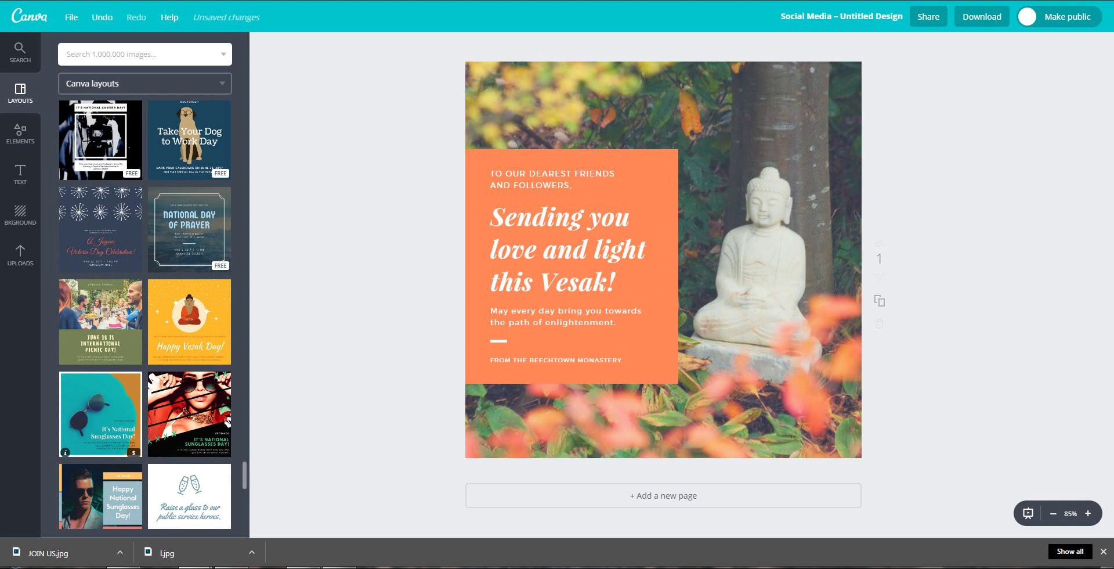
scroll(145, 313, down, 1)
scroll(106, 420, down, 3)
scroll(105, 420, down, 3)
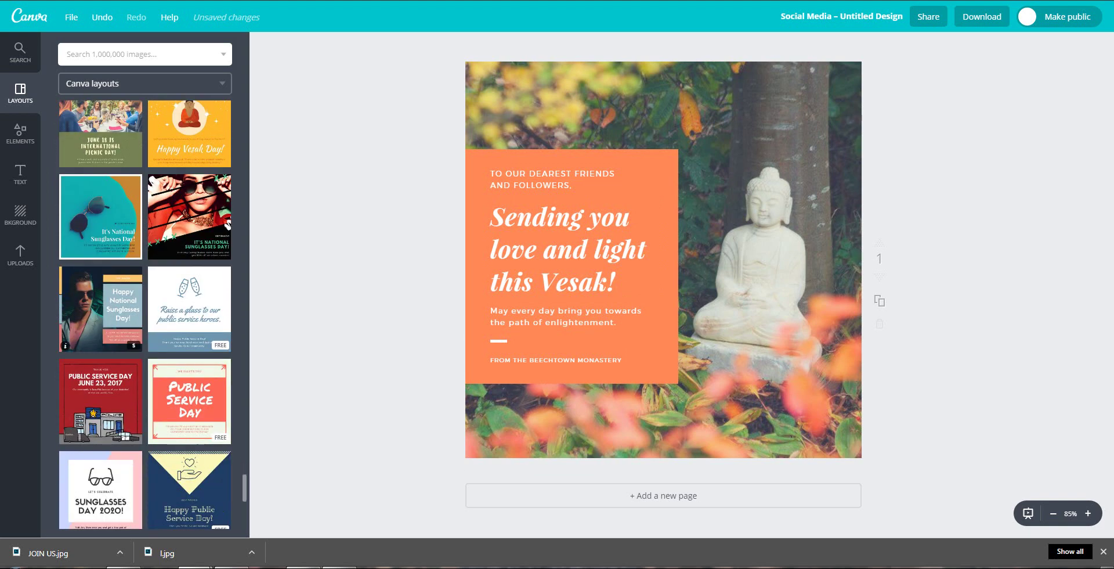
scroll(106, 191, down, 3)
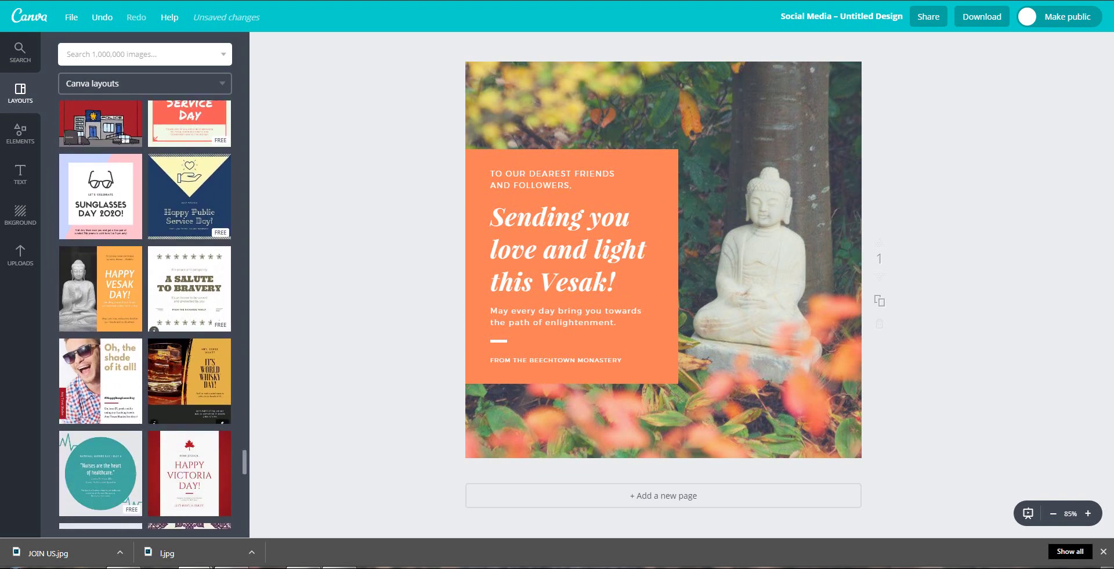
scroll(106, 123, down, 10)
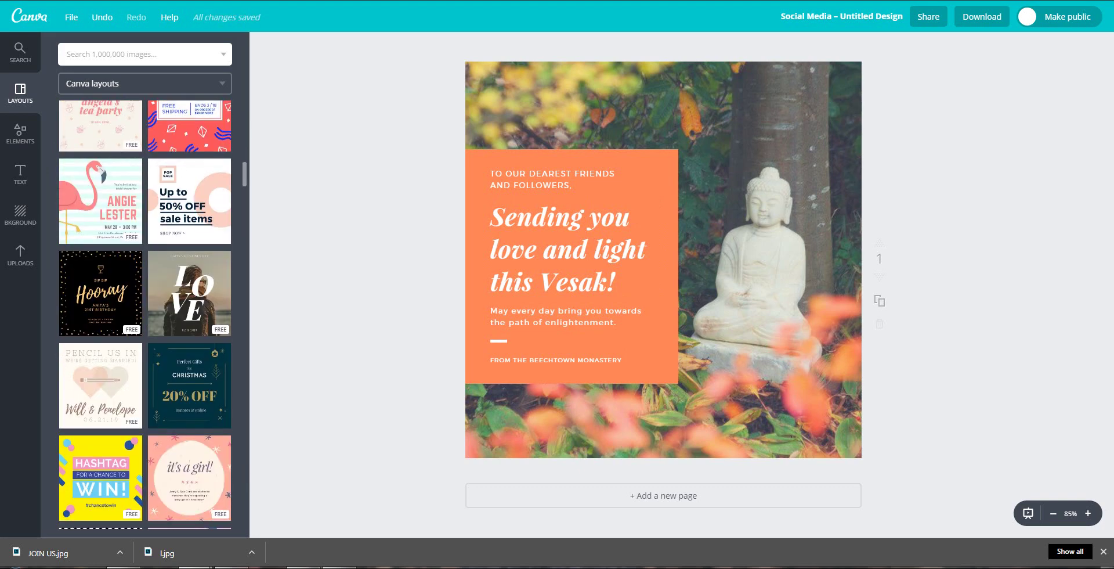
scroll(146, 313, up, 15)
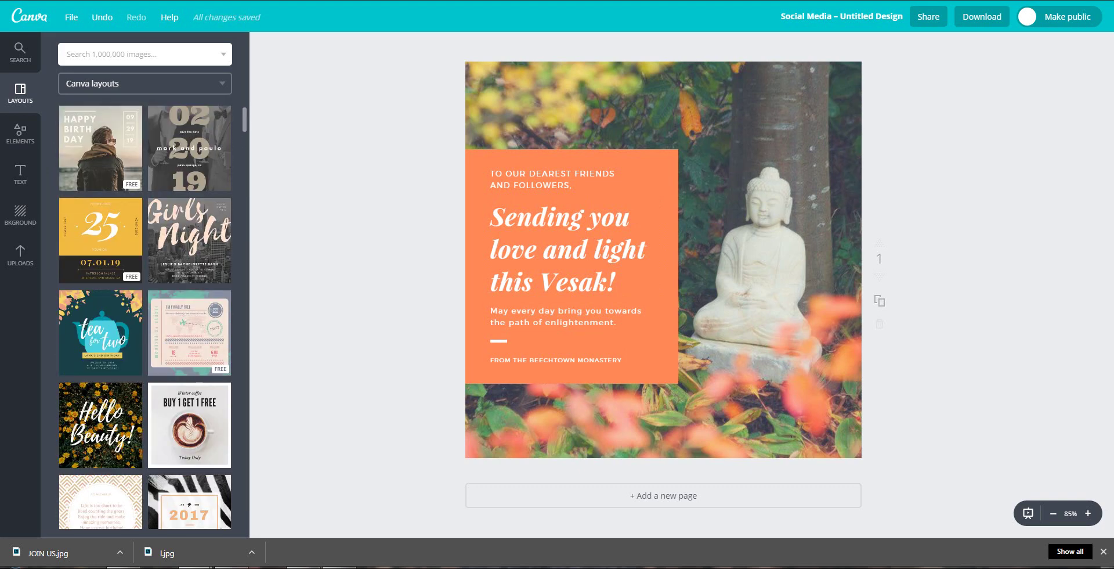
scroll(146, 313, down, 10)
scroll(146, 313, down, 15)
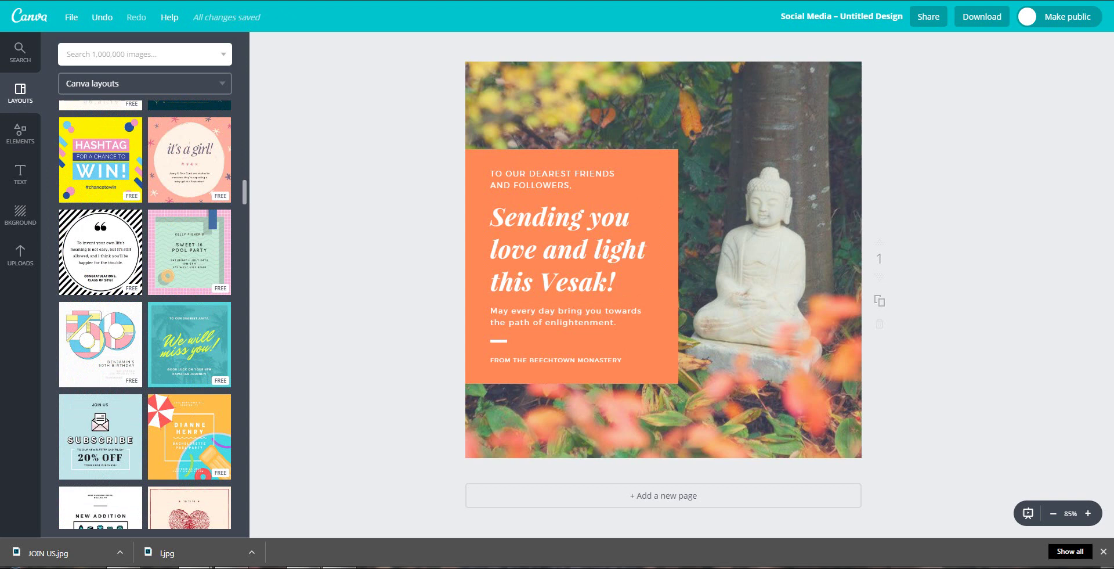
scroll(101, 274, down, 5)
click(101, 274)
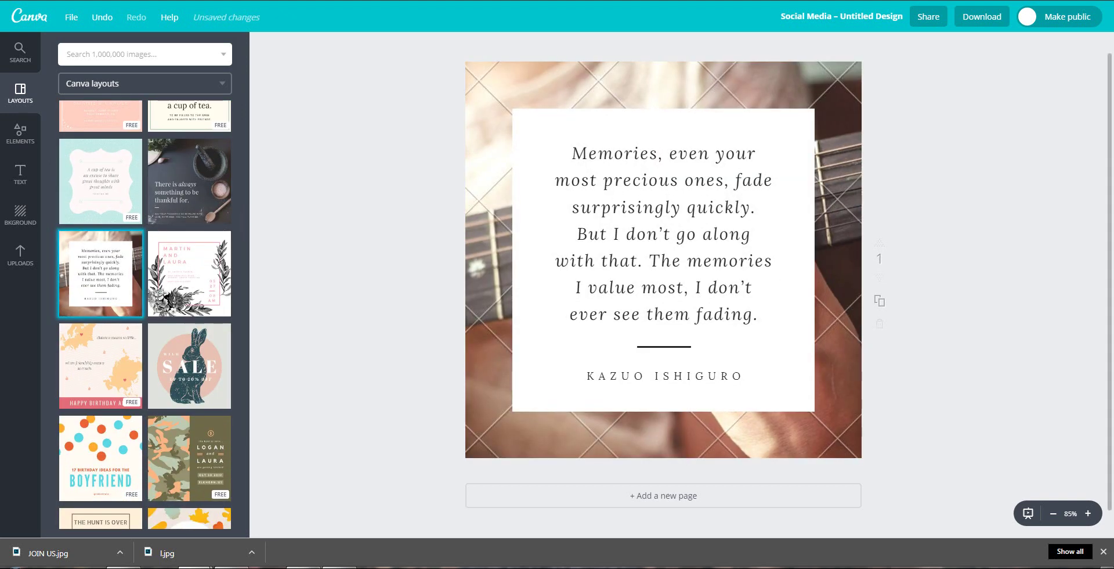
Set the transparency of the white square behind the quote to 50.
click(793, 256)
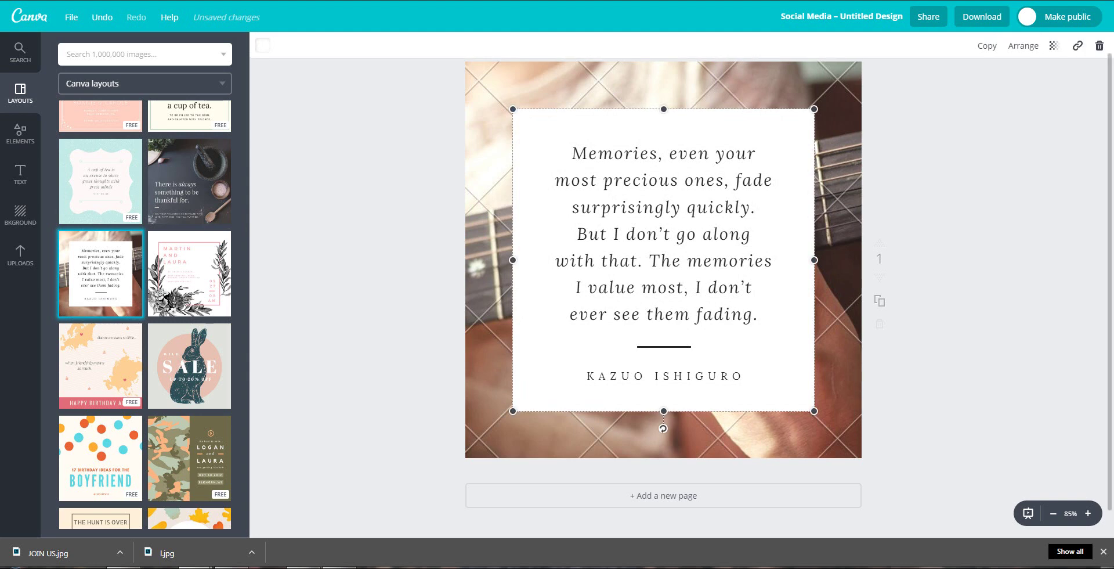
click(1054, 46)
click(994, 80)
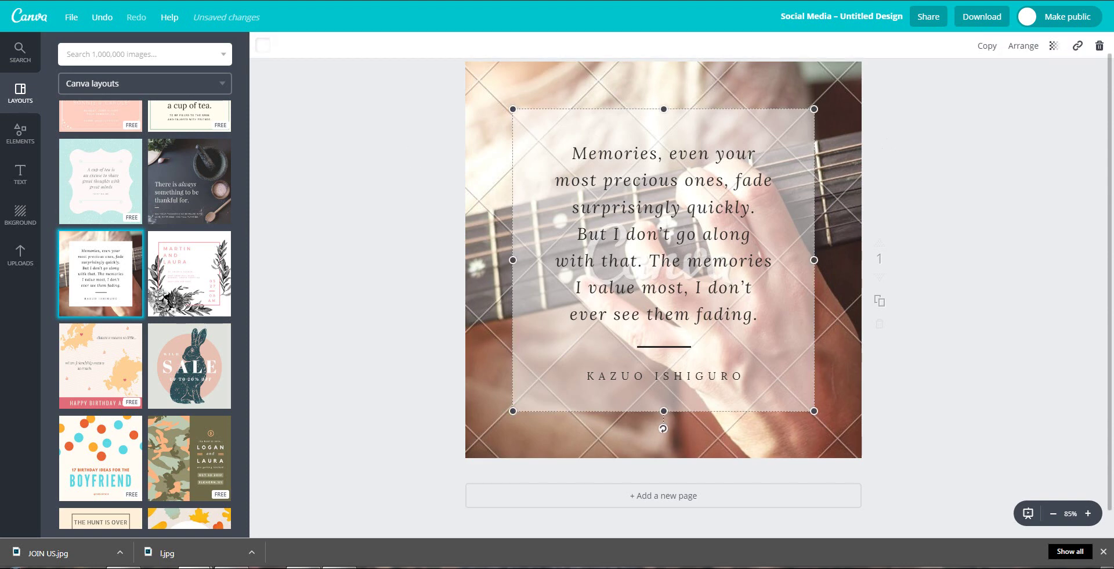
click(1053, 45)
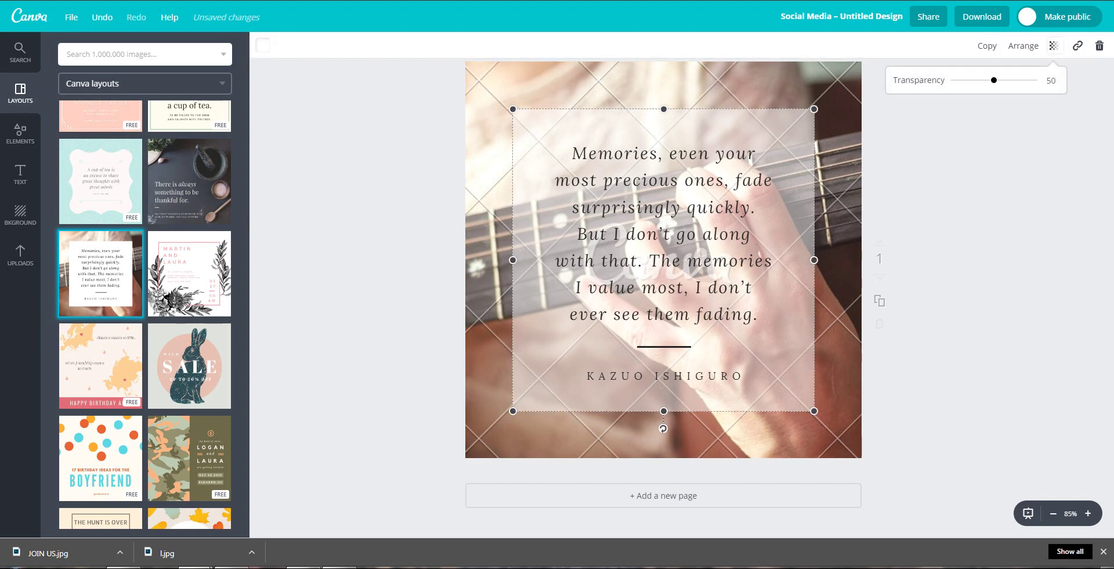
click(978, 147)
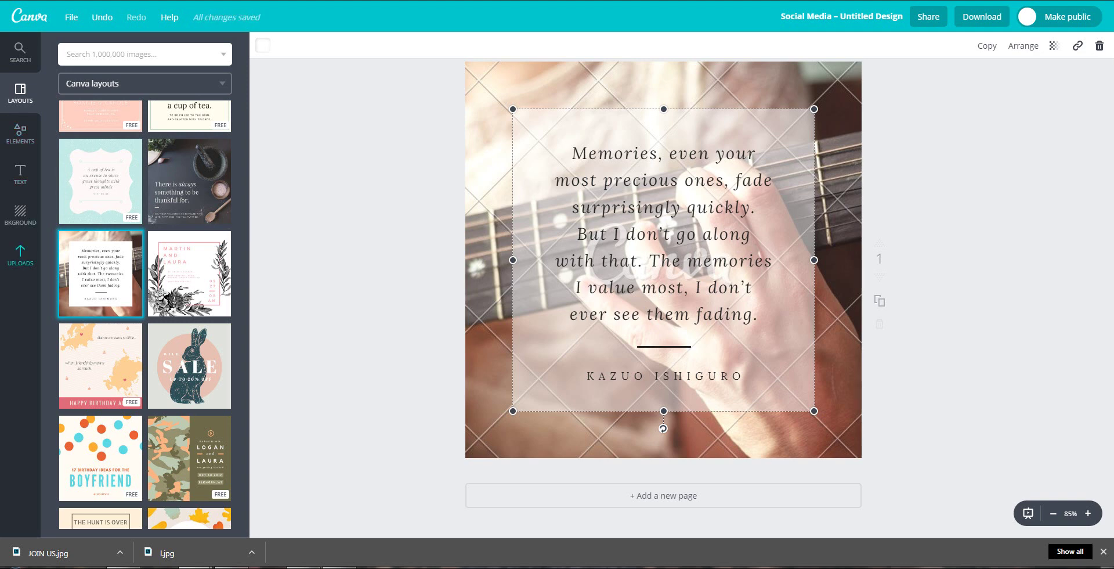
Cover the page with the uploaded laptop and fountain pen photo, placed behind the translucent square and the quote text.
click(20, 255)
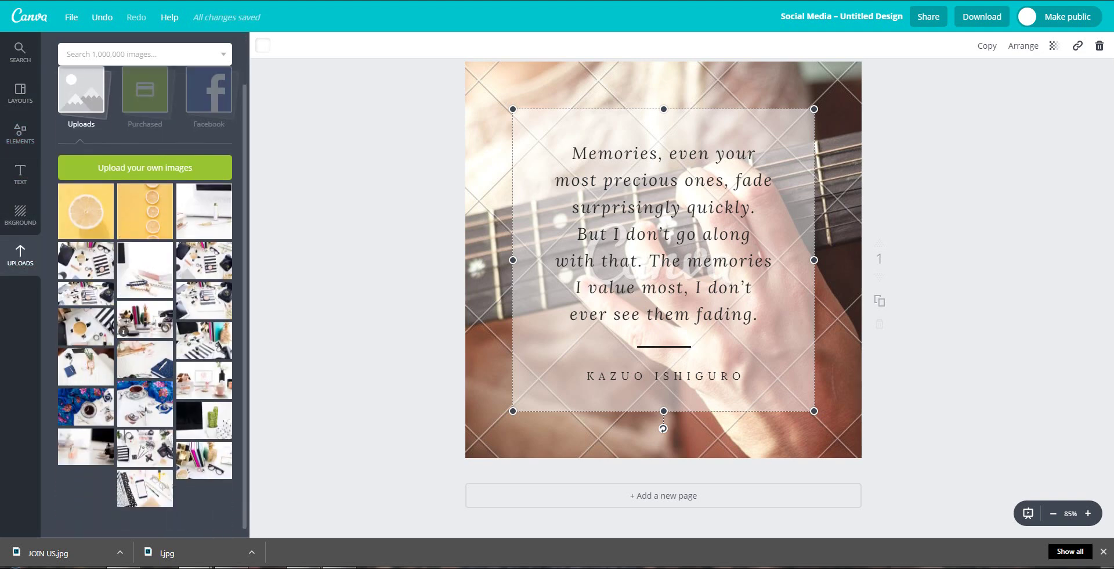
scroll(145, 319, down, 1)
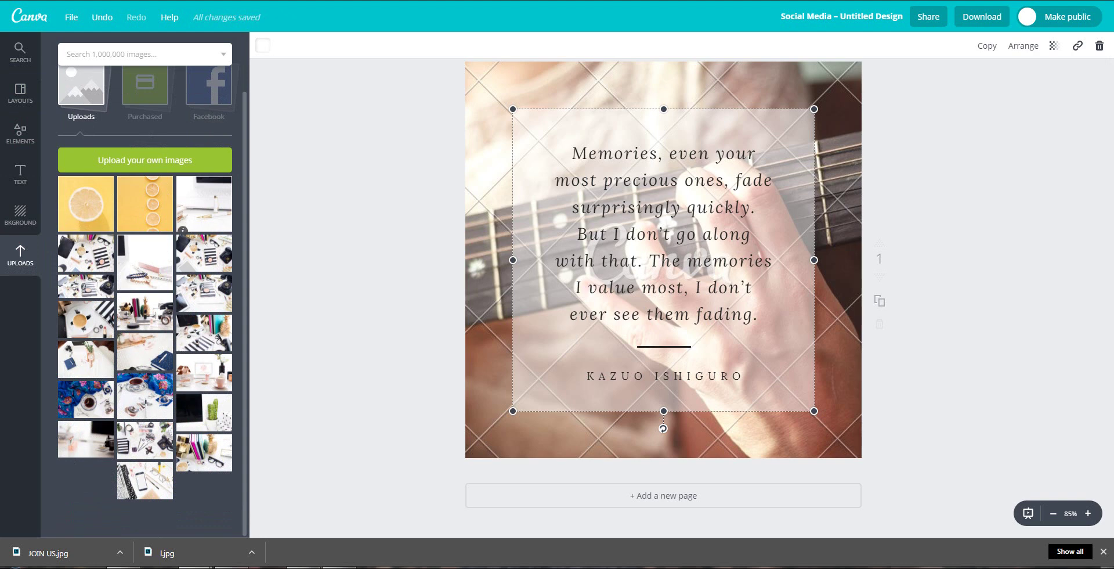
click(203, 202)
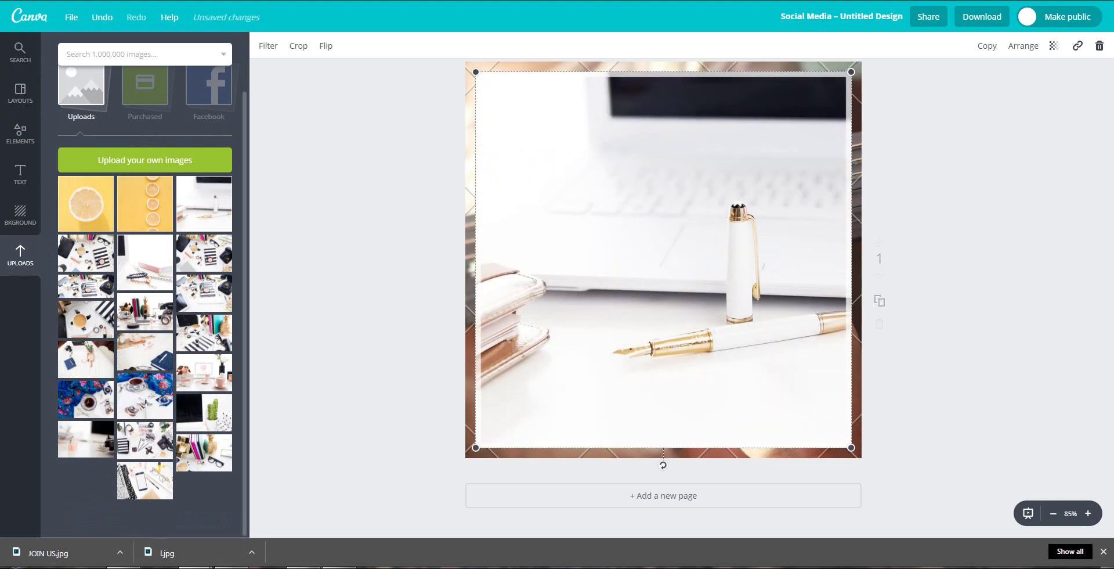
drag(663, 259, 643, 246)
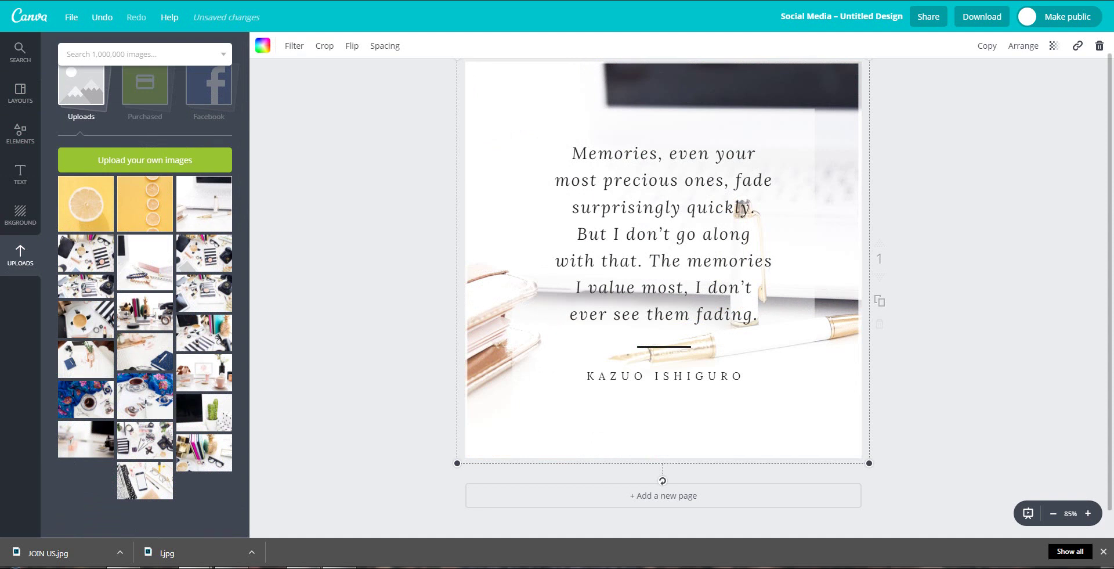
Change the font of the whole quote text to Glacial Indifference.
click(572, 153)
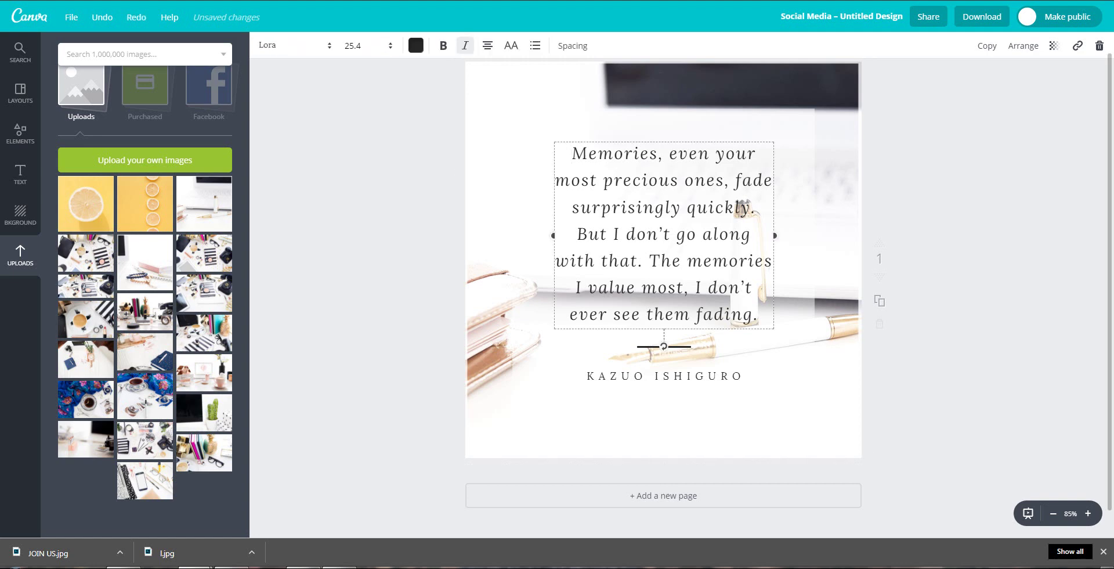
key(ctrl+a)
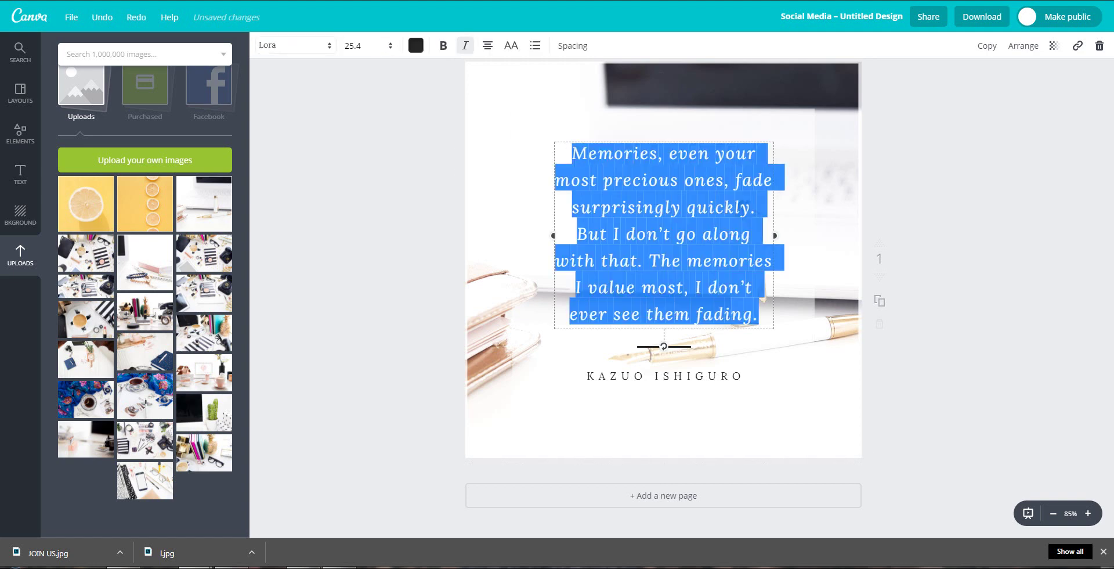
click(296, 45)
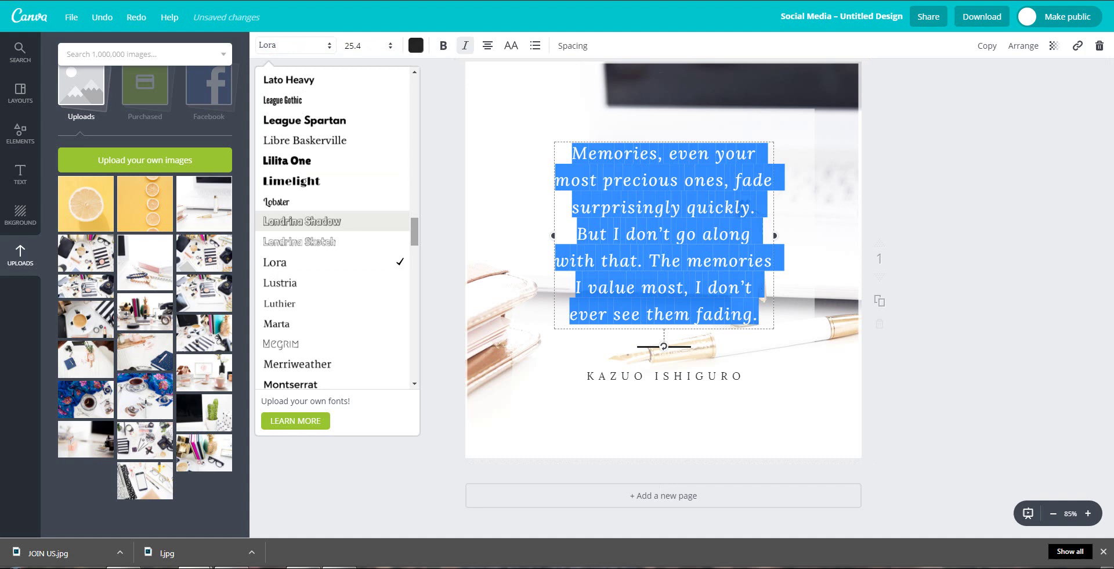
scroll(334, 227, down, 4)
scroll(333, 226, up, 3)
scroll(334, 226, down, 10)
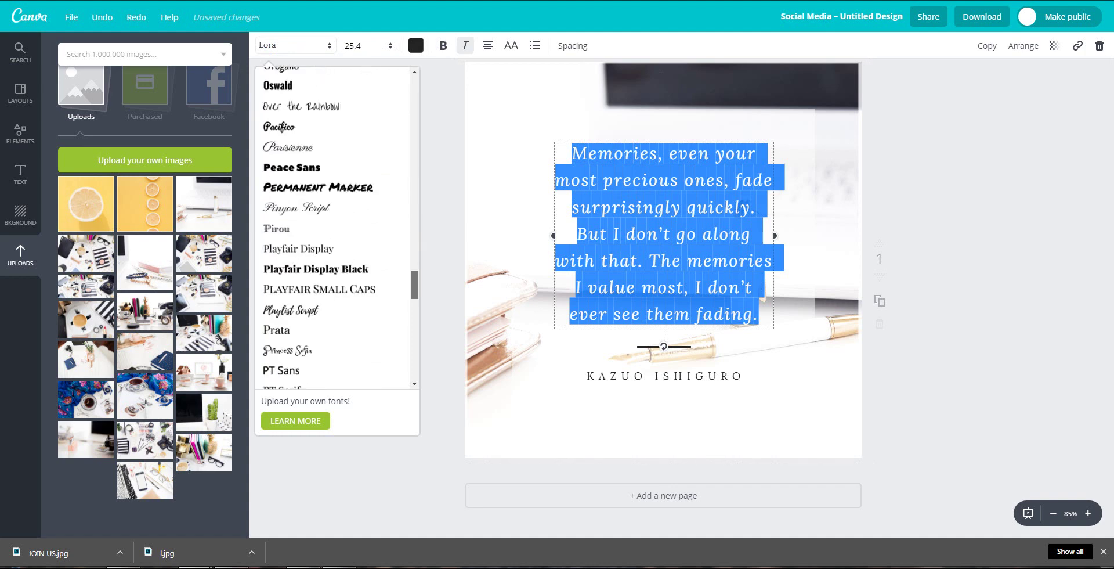
scroll(336, 226, down, 9)
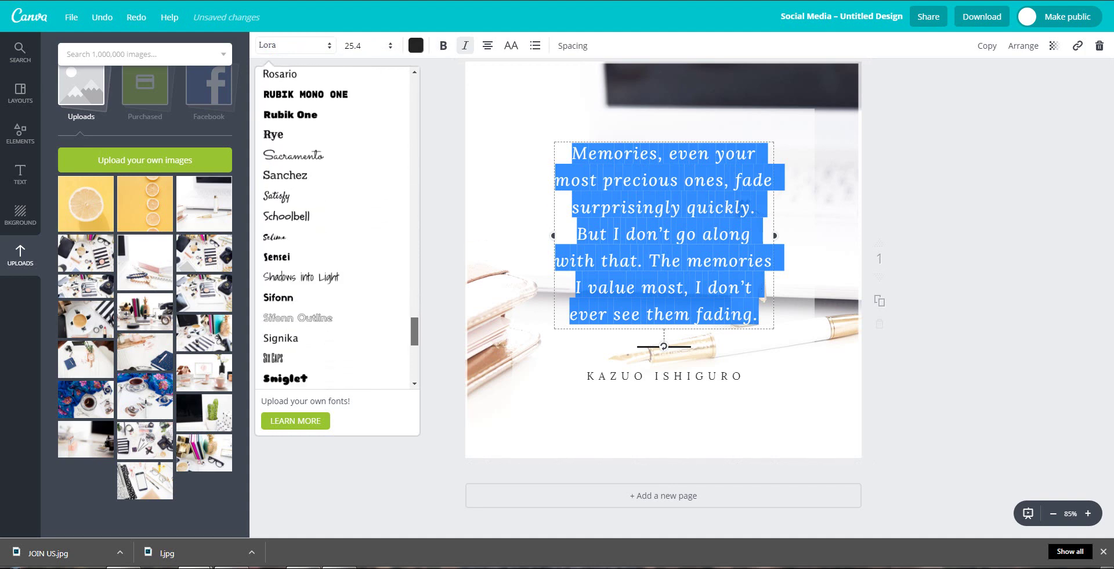
scroll(337, 226, down, 8)
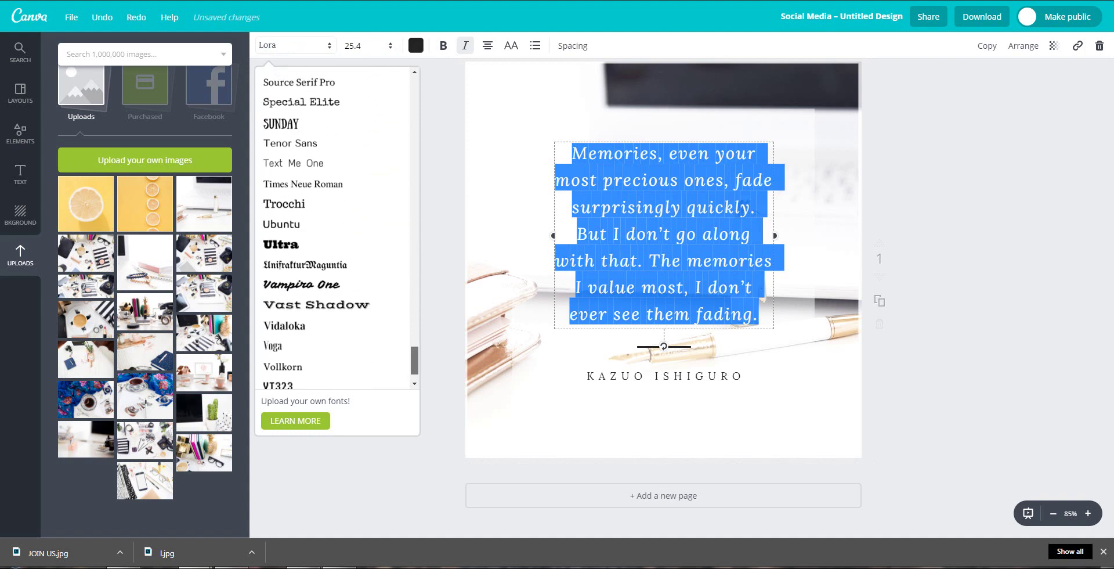
scroll(337, 226, up, 10)
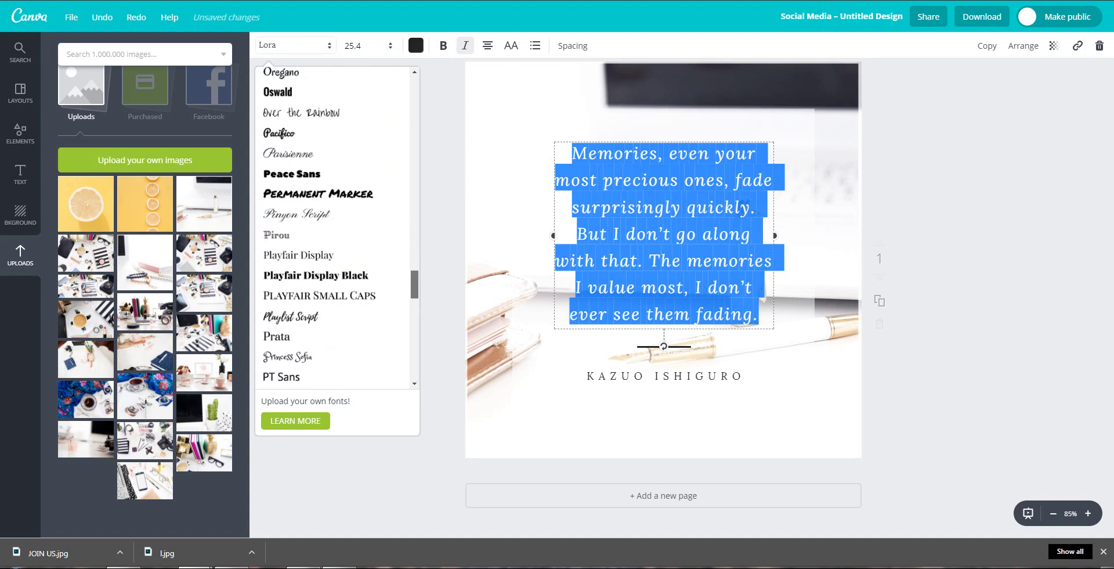
scroll(333, 271, up, 10)
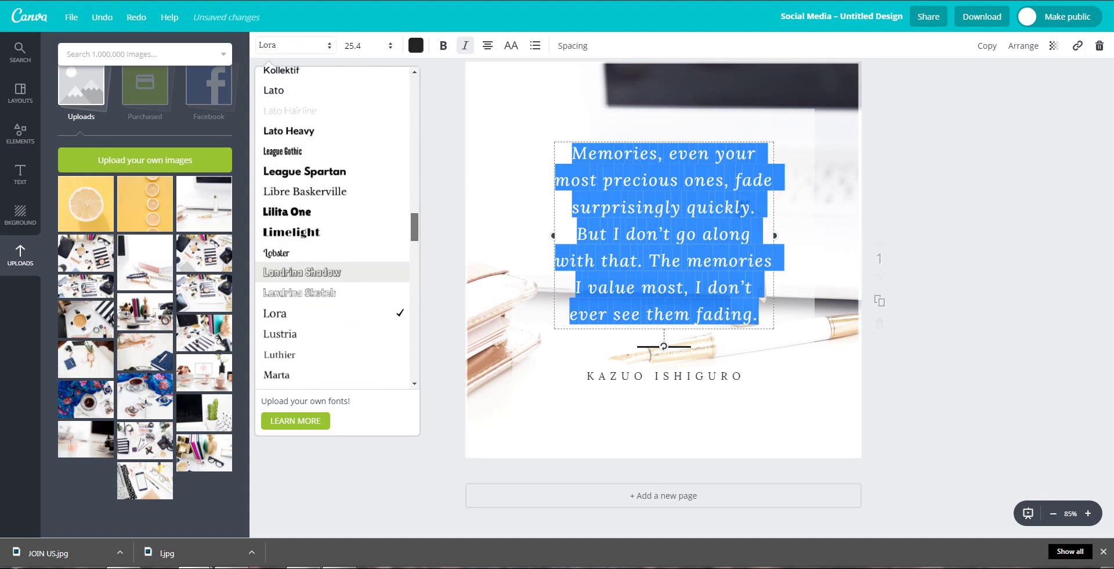
scroll(334, 271, up, 8)
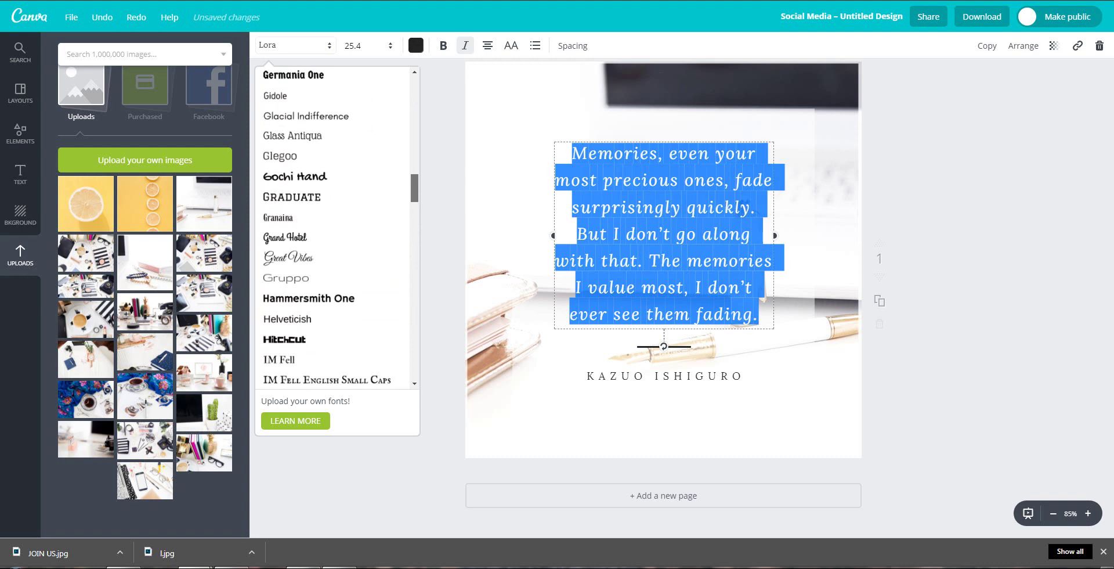
scroll(334, 233, up, 3)
click(299, 184)
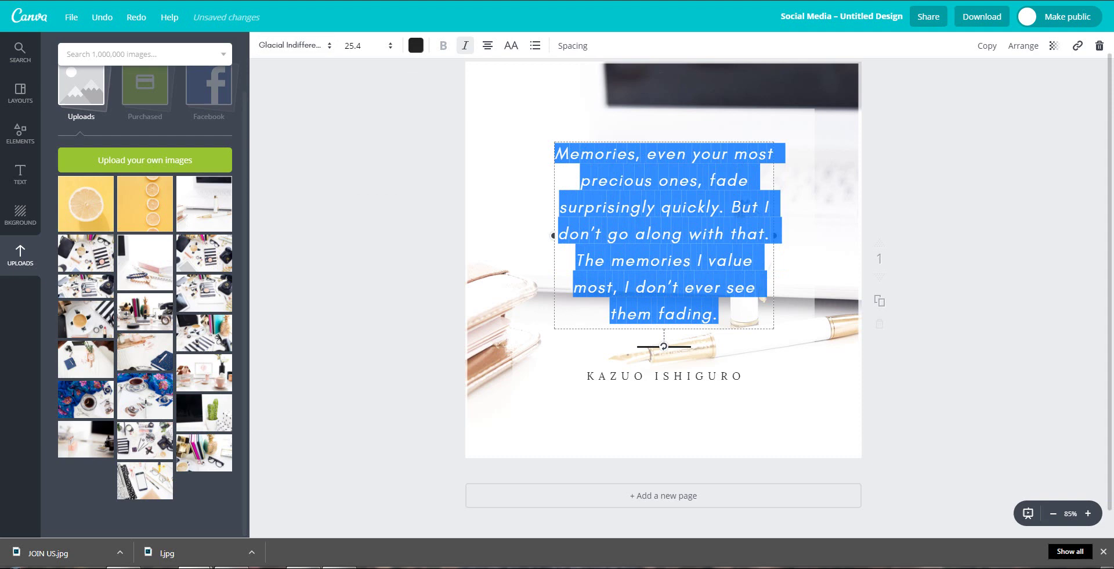
Replace the whole quote text with "The pen is truly mightier than the sword.".
click(732, 307)
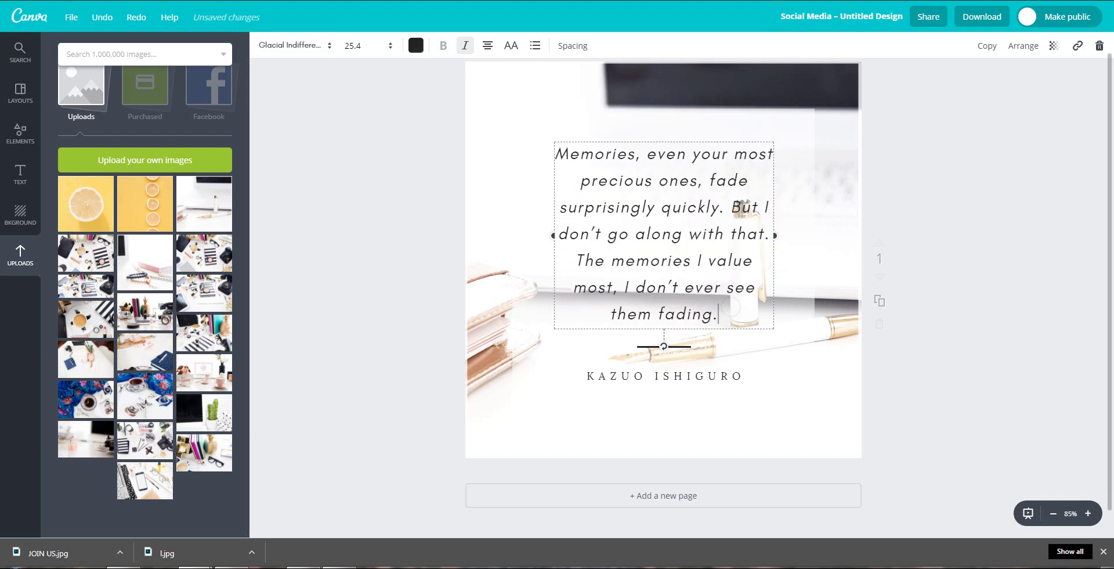
drag(730, 313, 558, 234)
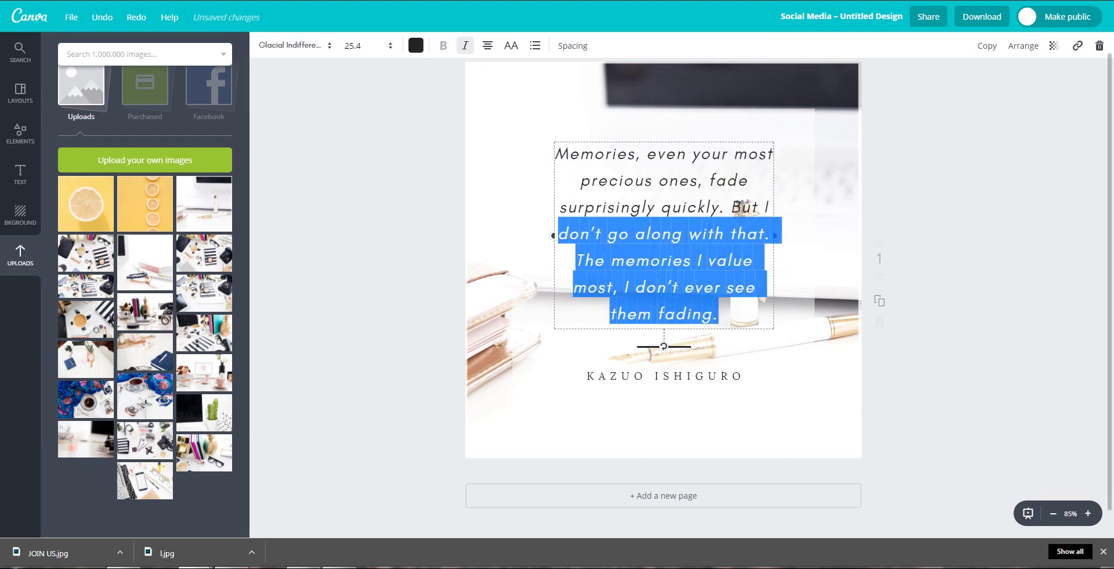
click(661, 198)
drag(724, 314, 555, 153)
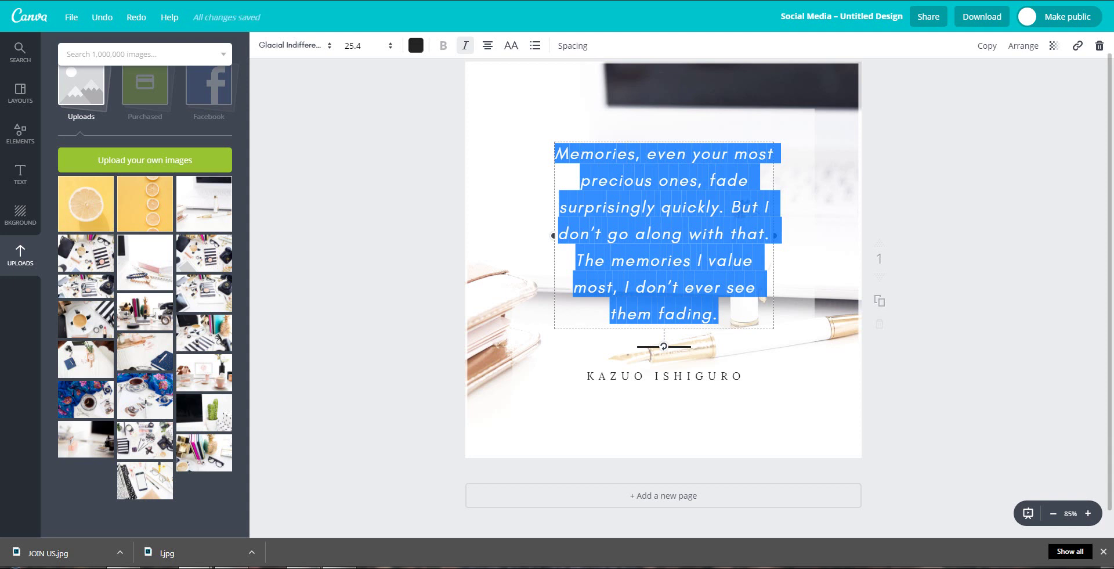
text(The pen i)
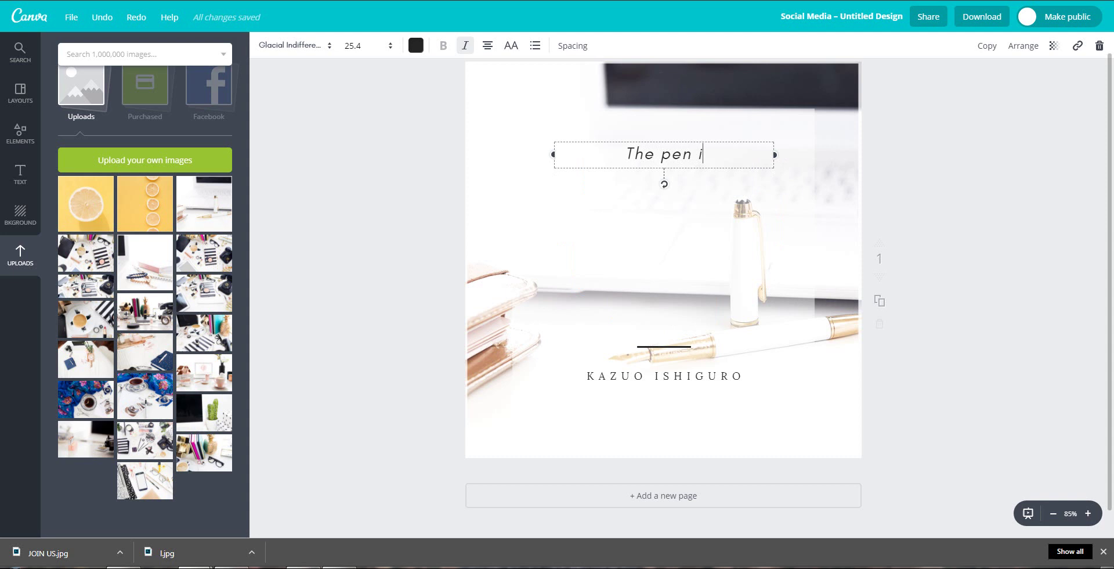
text(s truly mightier t)
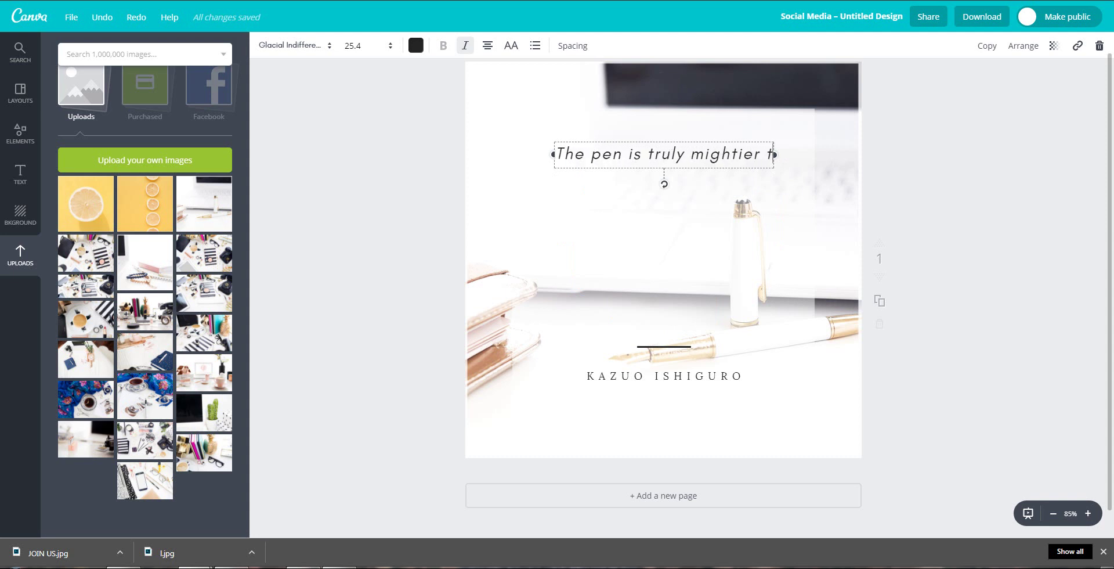
text(hatn the)
key(BackSpace)
key(BackSpace)
key(BackSpace)
key(BackSpace)
key(BackSpace)
key(BackSpace)
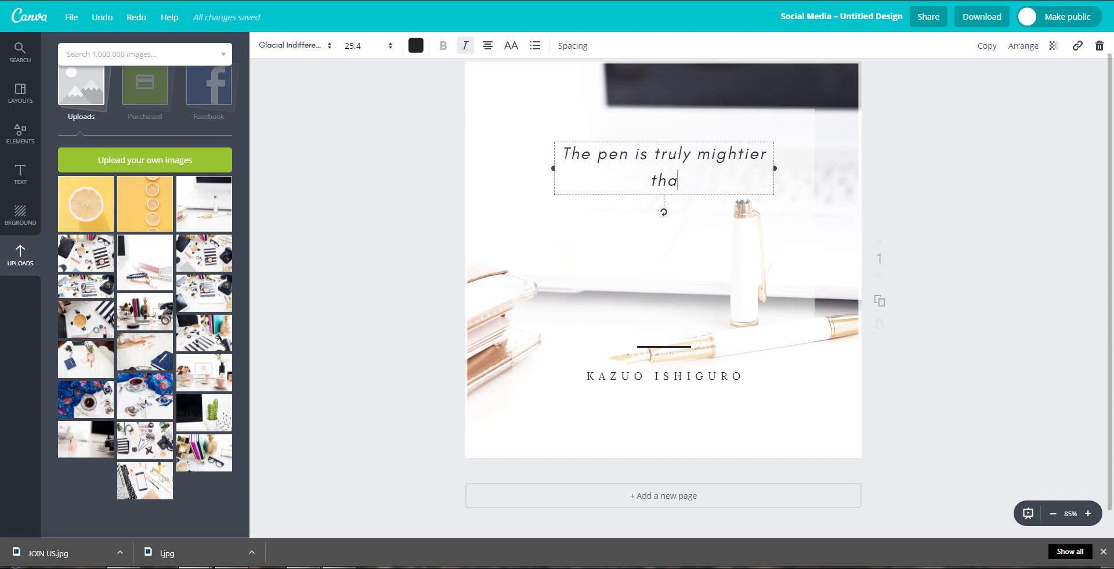
text(n the sword.)
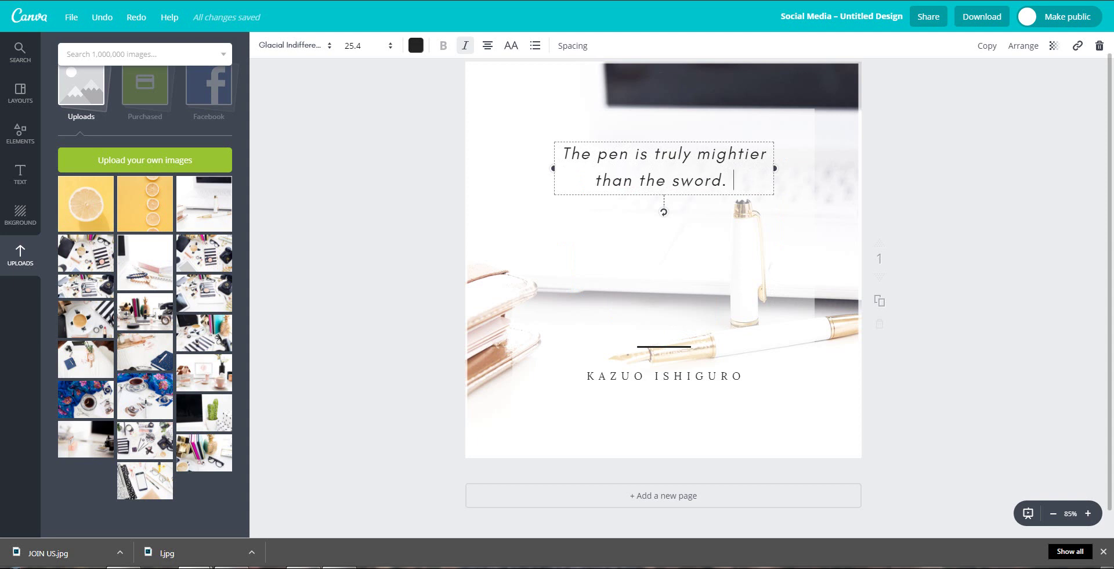
Continue the quote on a new line with "But don't go stabbing people with pens ok.".
key(Return)
text(But dn)
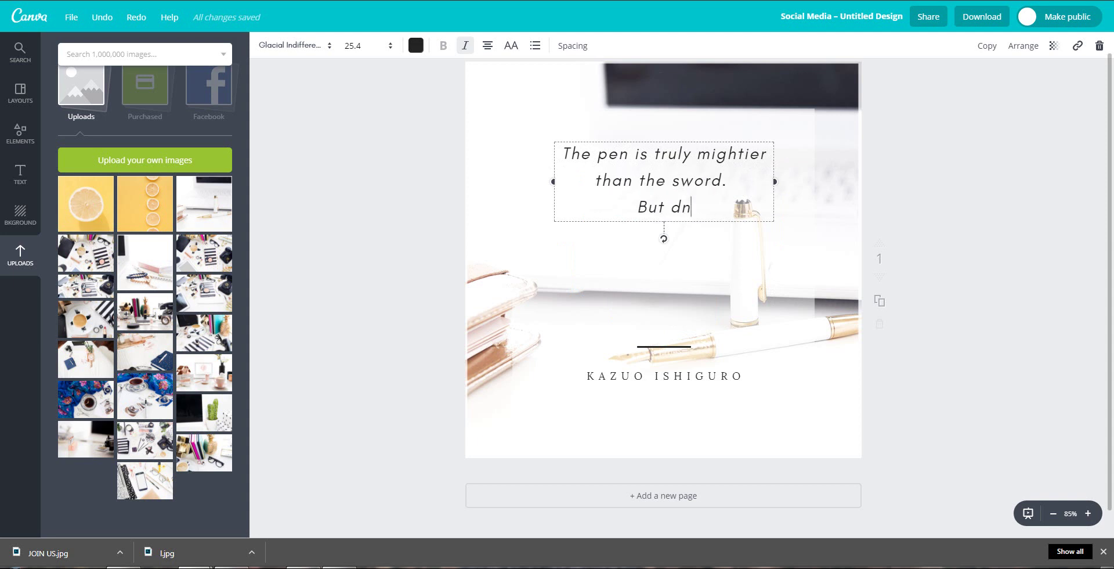
key(BackSpace)
text(on't g)
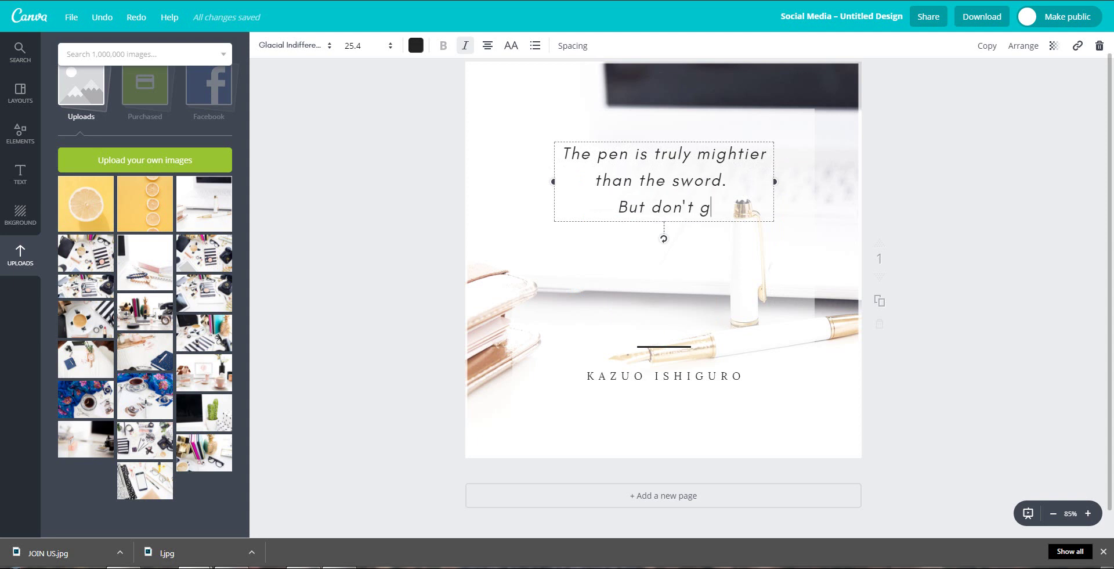
text(o stabbing people w)
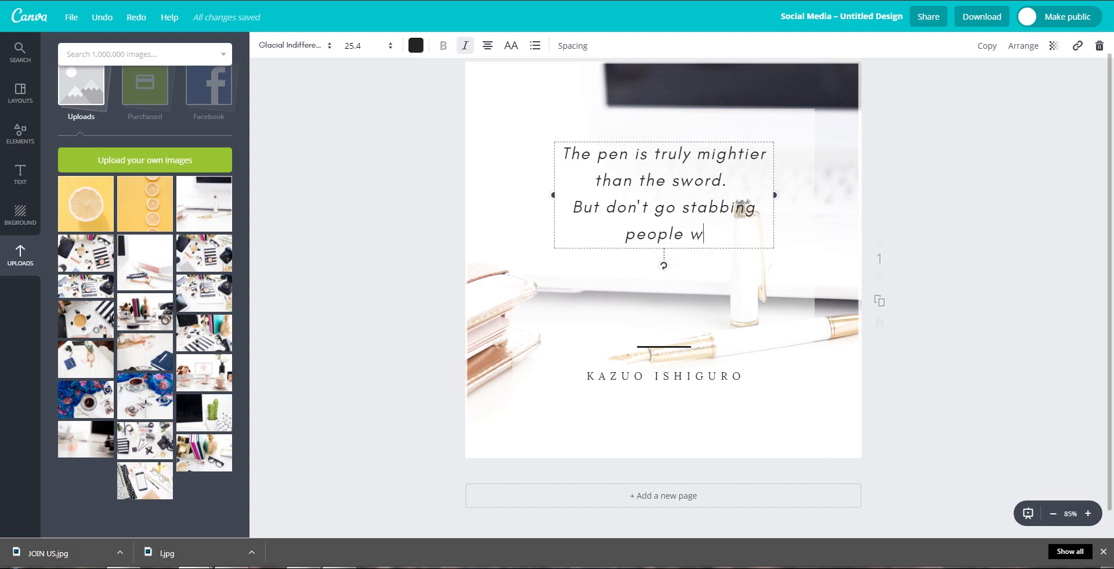
text(ith pens ok.)
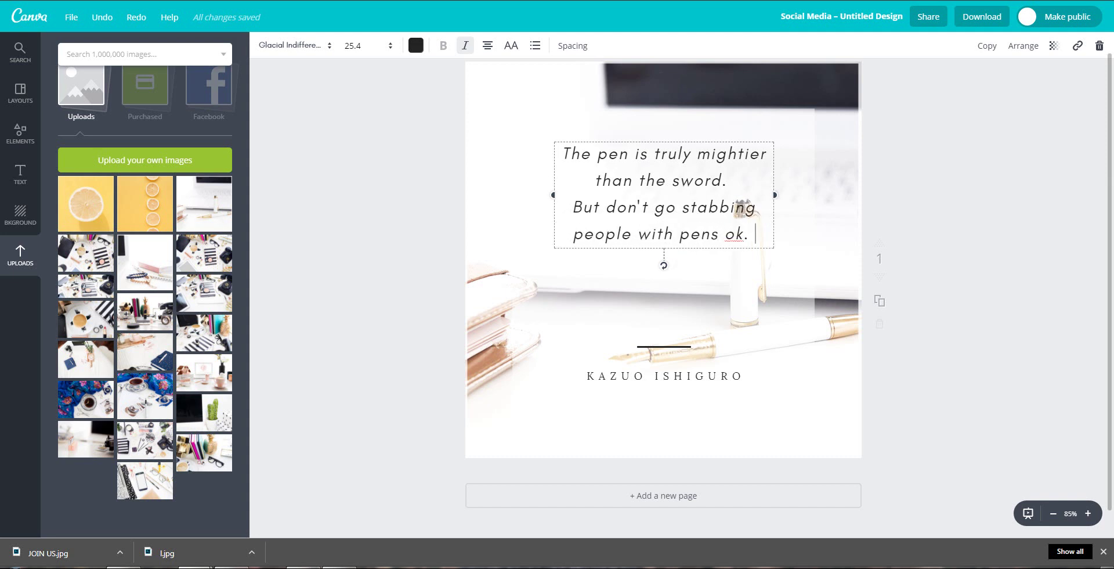
Enlarge the whole quote text, trying size 36 and settling on font size 32.
key(ctrl+a)
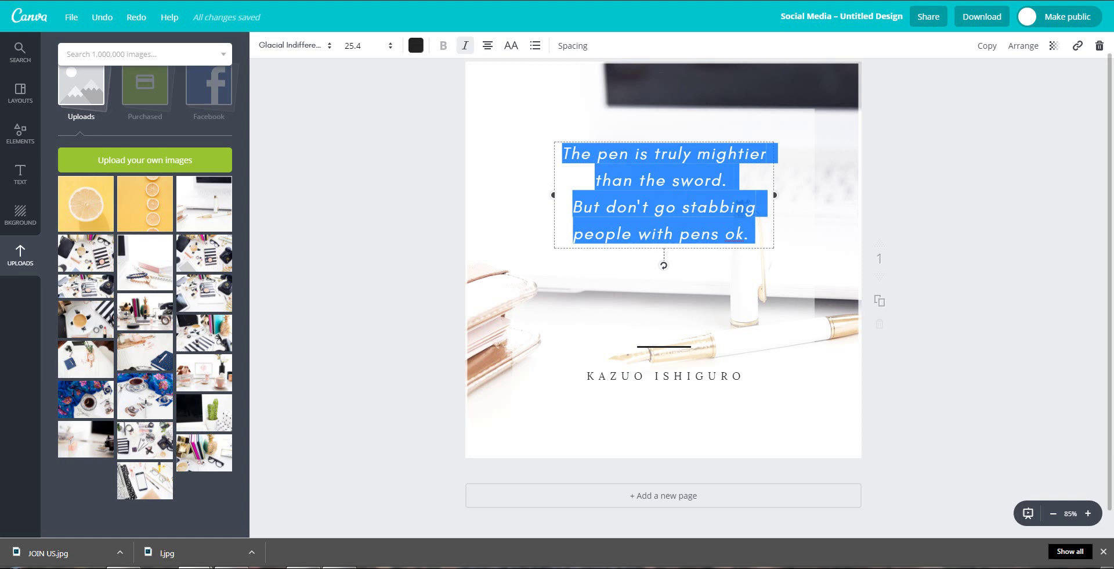
click(355, 46)
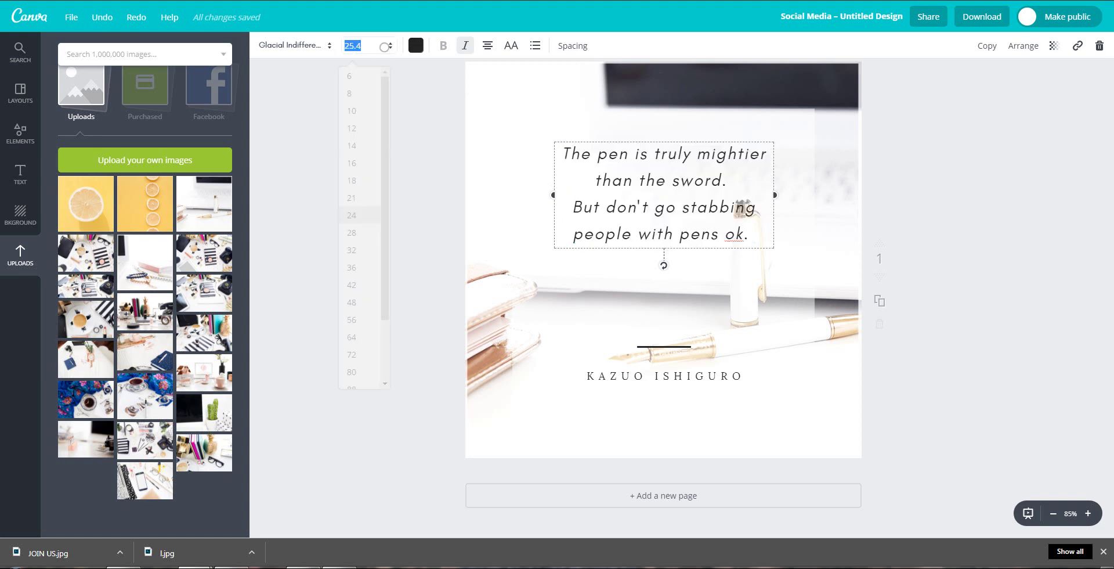
click(351, 267)
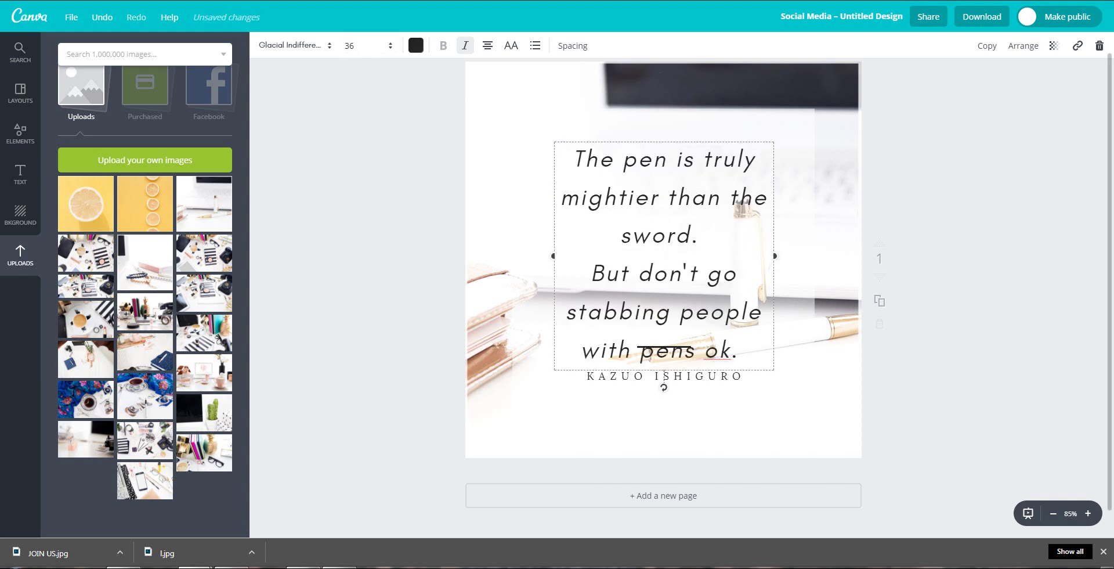
click(352, 250)
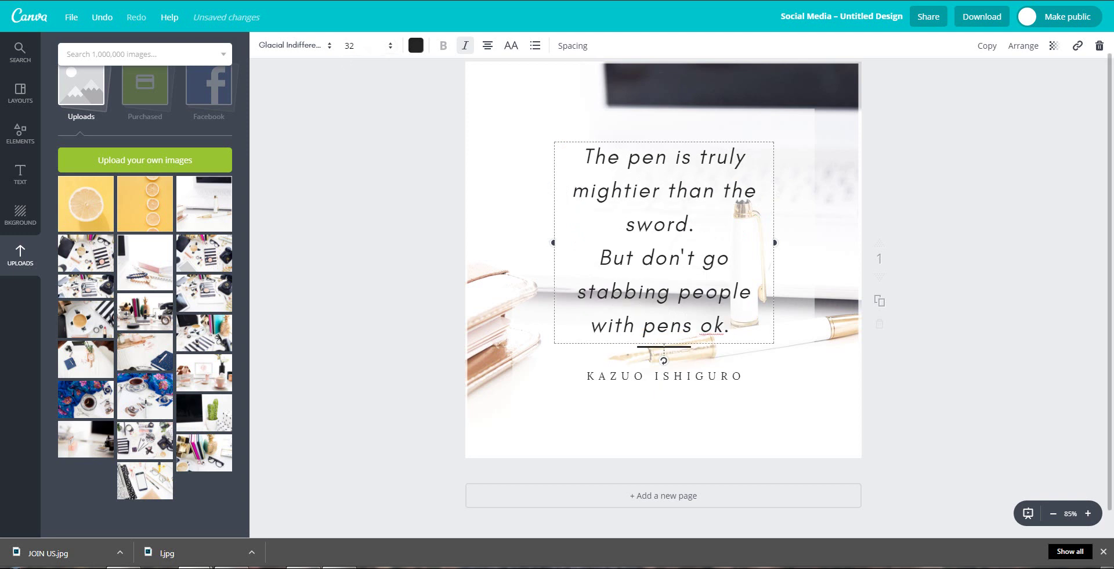
click(799, 222)
Move the quote text box slightly upward so it clears the short divider line beneath it.
click(584, 158)
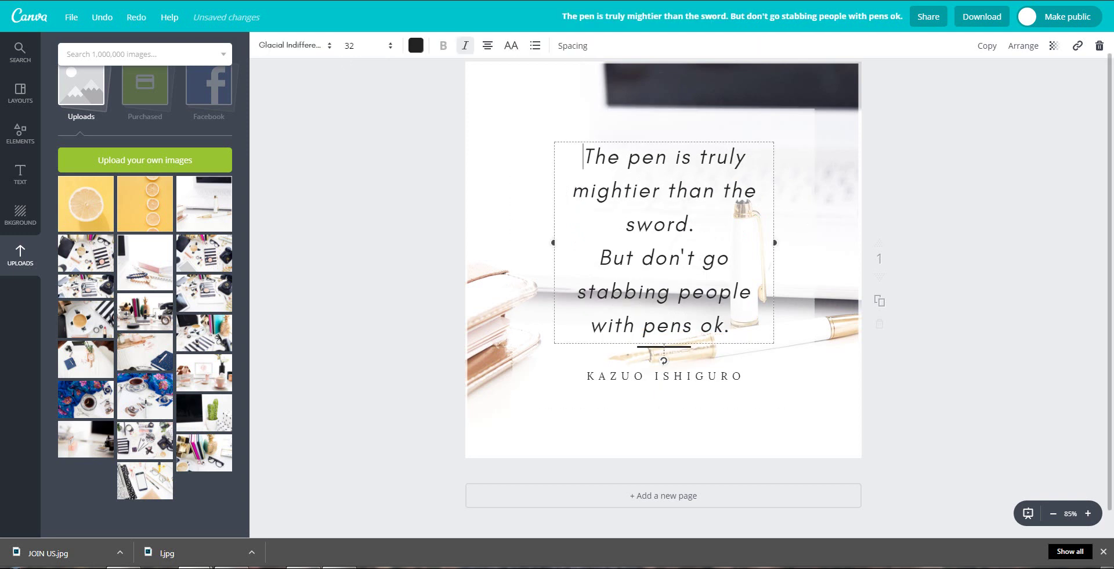
click(889, 156)
drag(583, 156, 583, 146)
Replace the author name under the divider line with "OH TILLY STYLED STOCK".
click(651, 378)
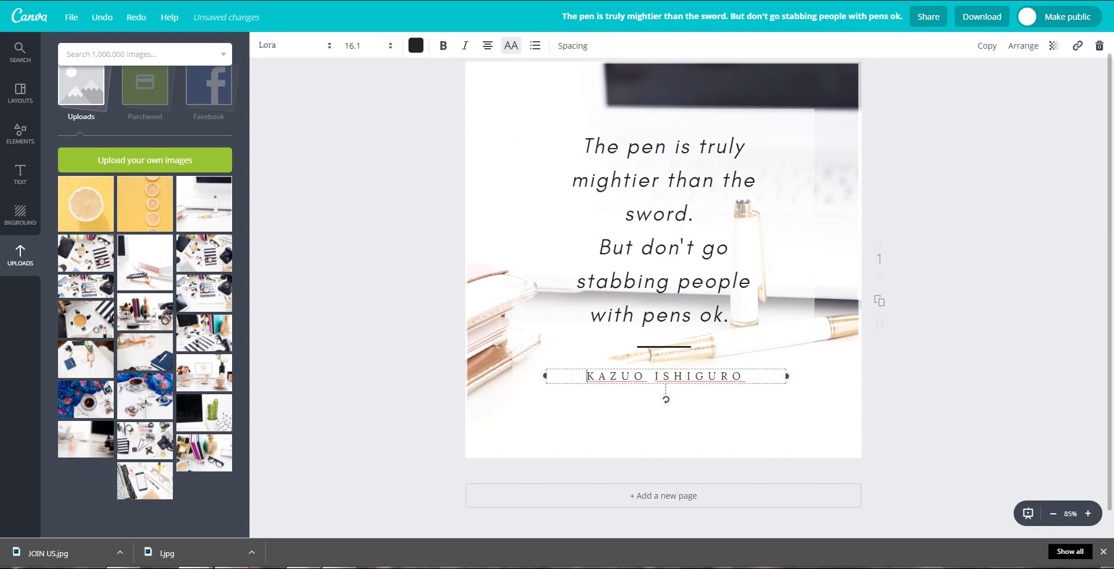
drag(746, 376, 586, 376)
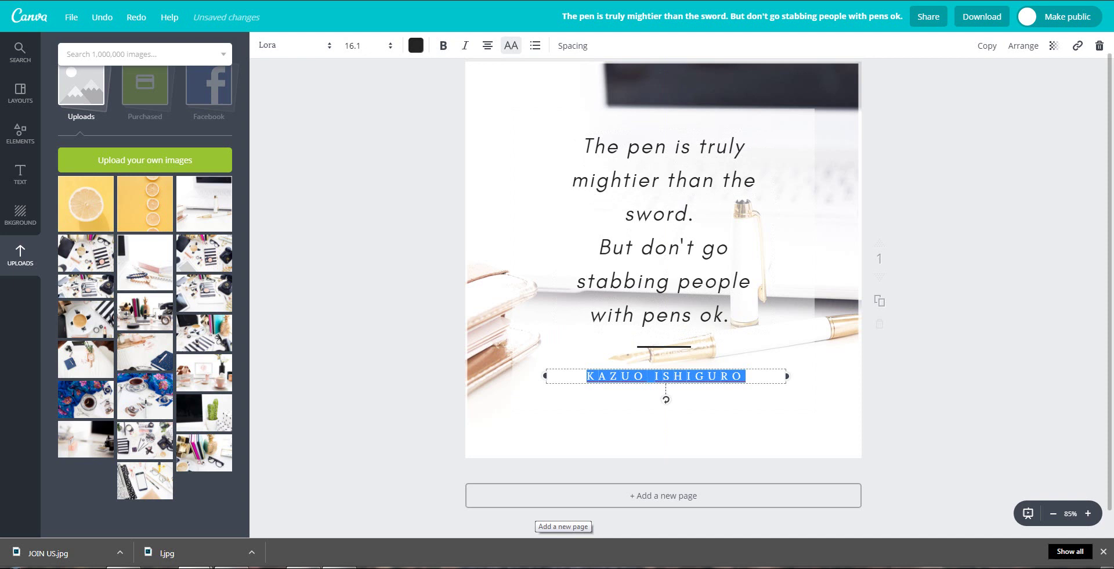
text(OH T)
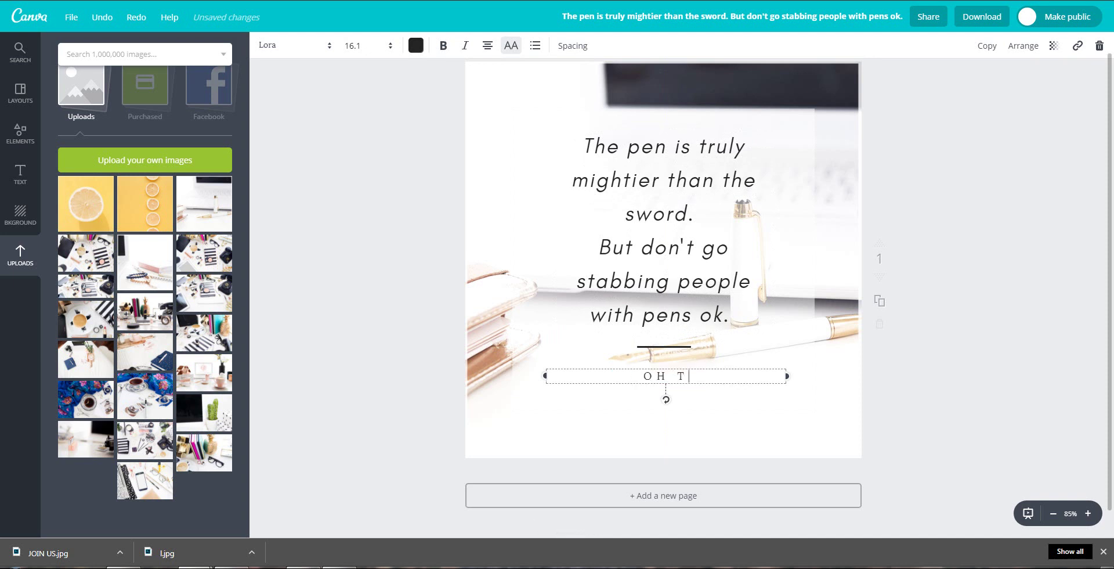
text(ILLY STYLED STOCK)
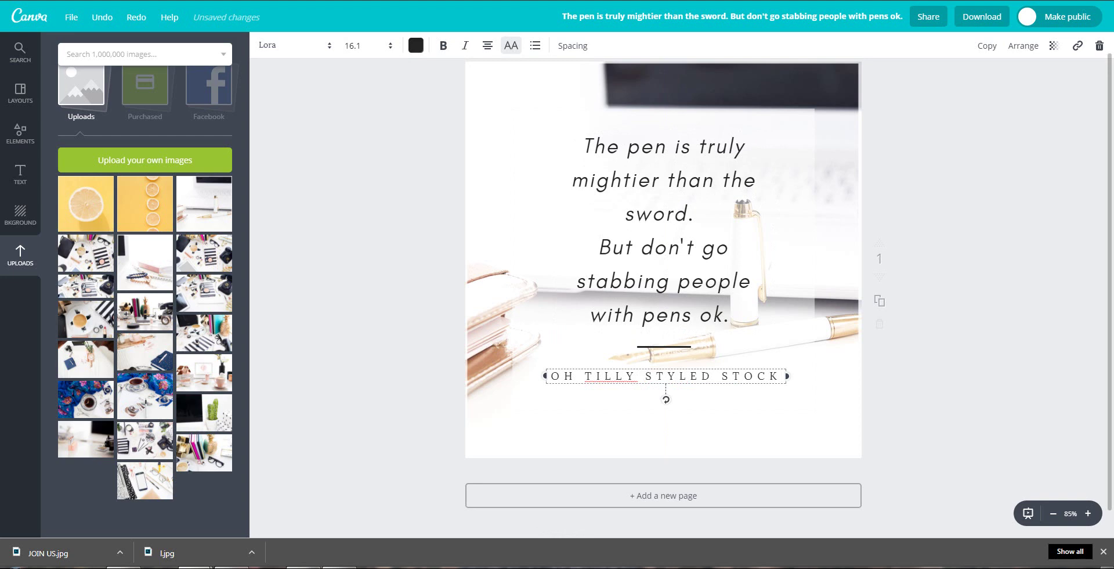
Change the font of the "OH TILLY STYLED STOCK" line to Glacial Indifference, matching the quote.
key(ctrl+a)
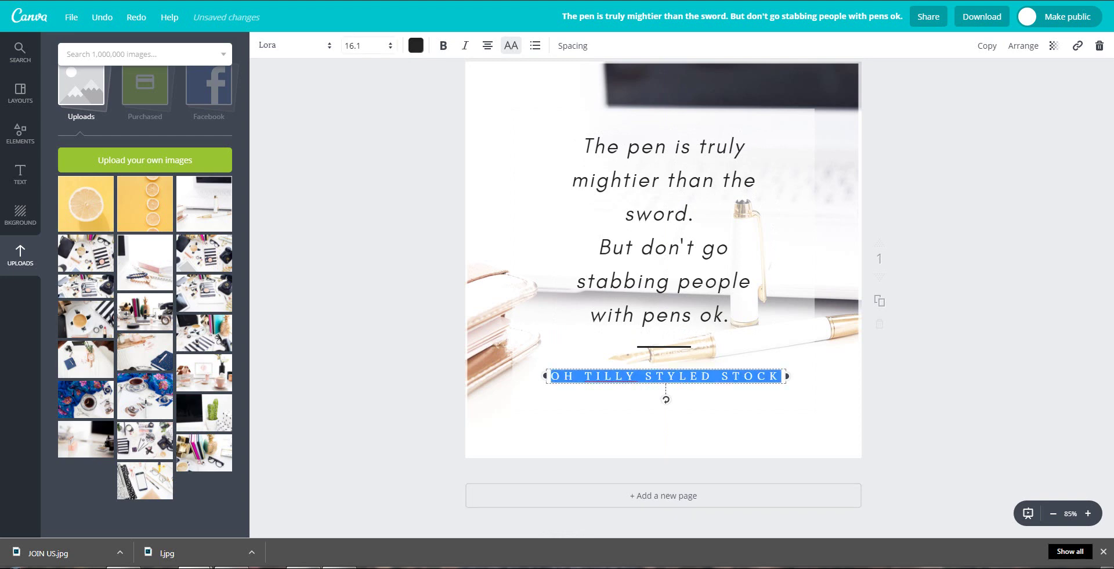
click(295, 45)
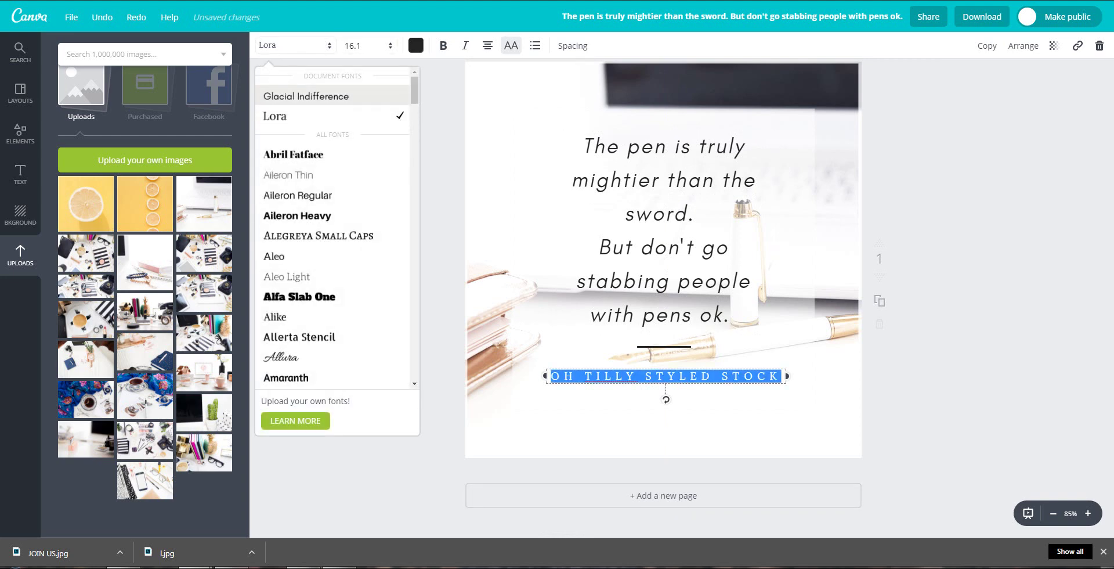
scroll(414, 93, down, 5)
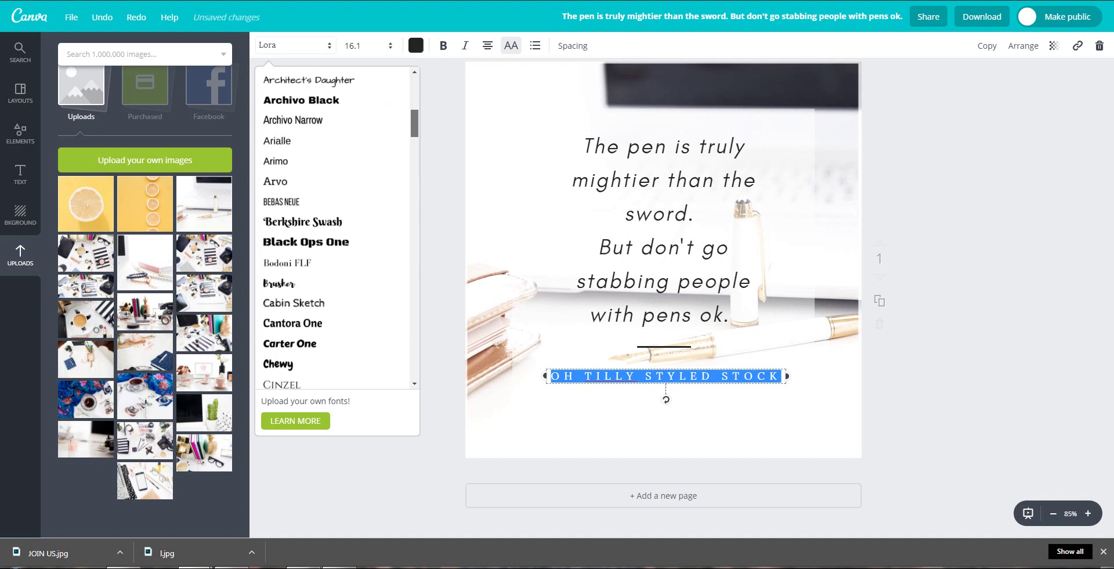
scroll(336, 227, down, 5)
scroll(308, 203, down, 5)
scroll(307, 203, up, 1)
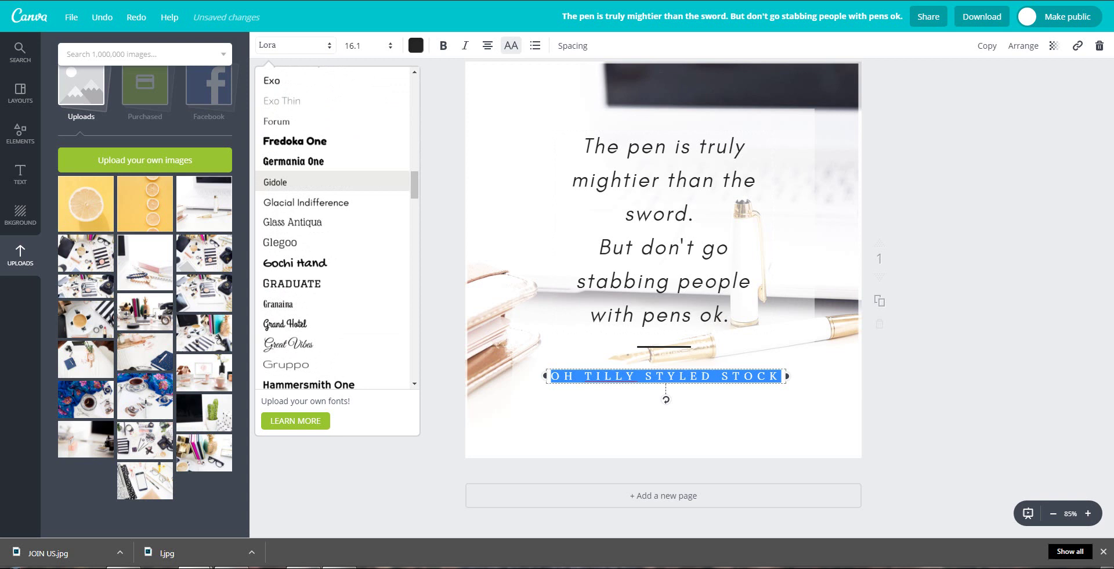
click(304, 202)
click(798, 351)
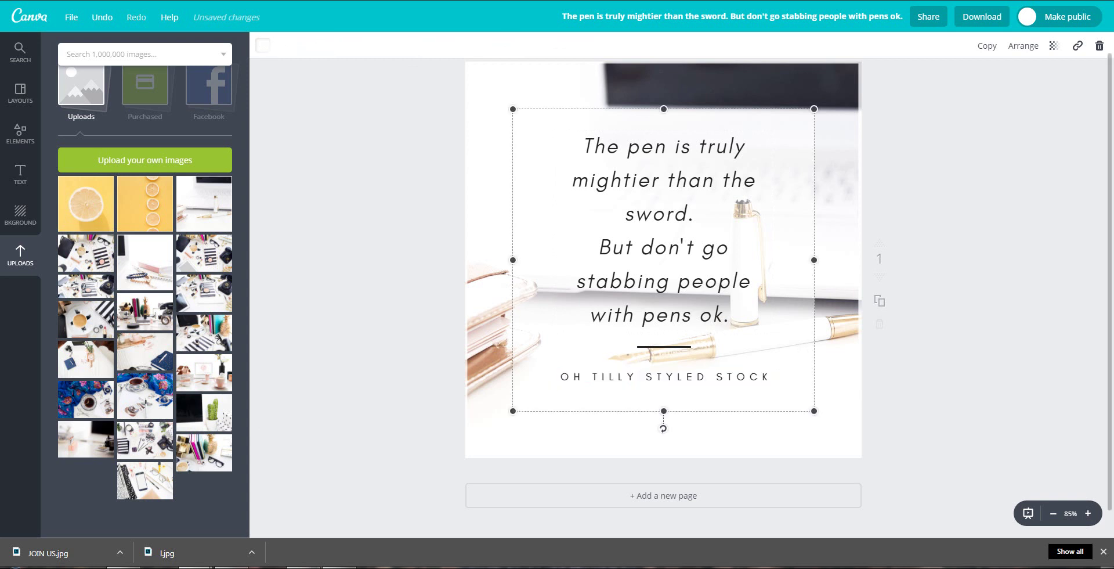
Try the Kaushan Script font on the "OH TILLY STYLED STOCK" attribution line.
click(758, 376)
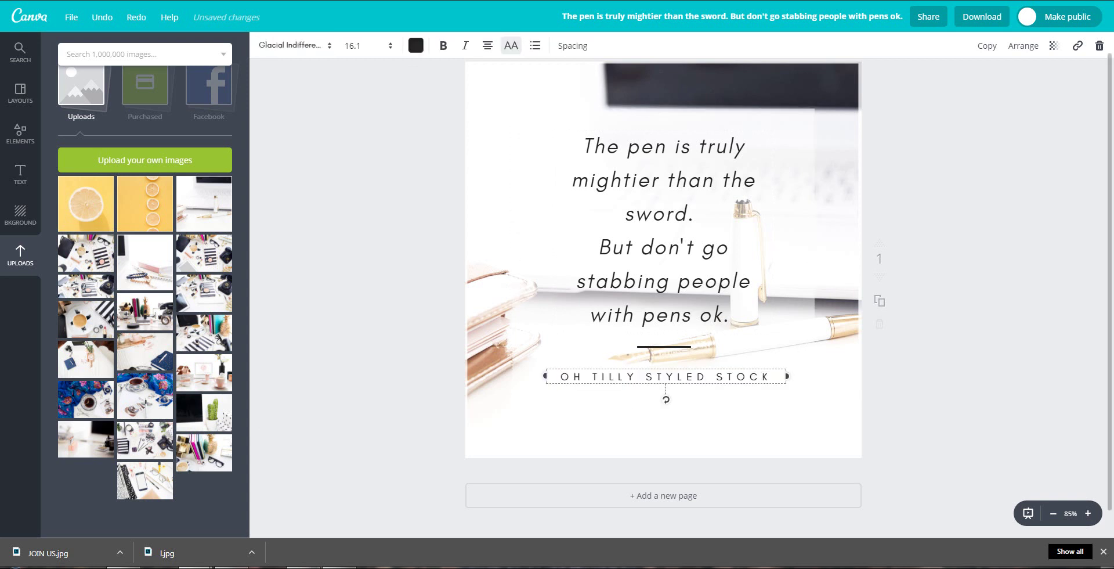
key(ctrl+a)
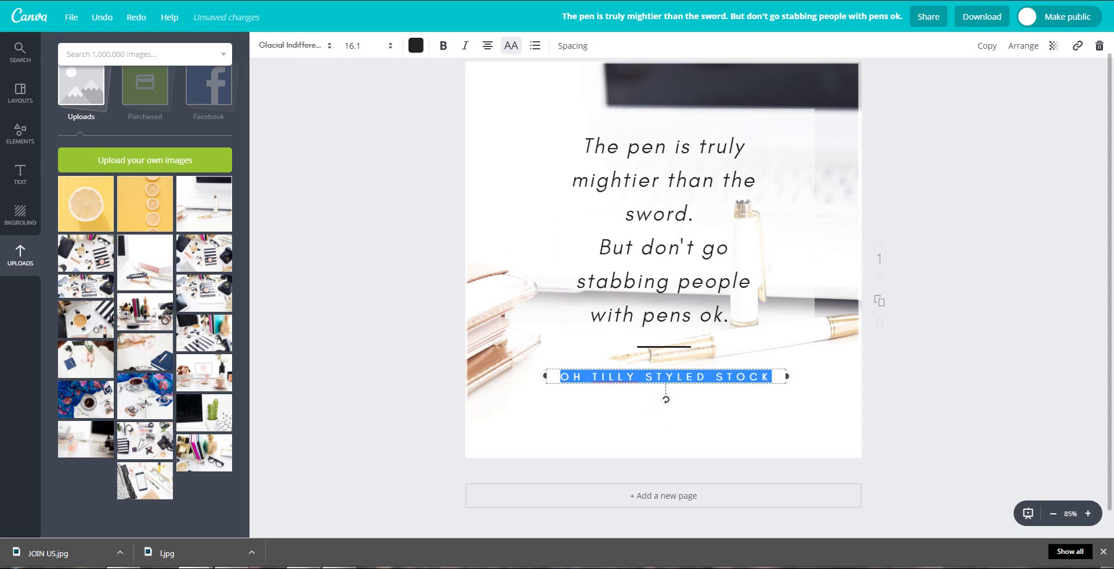
click(295, 45)
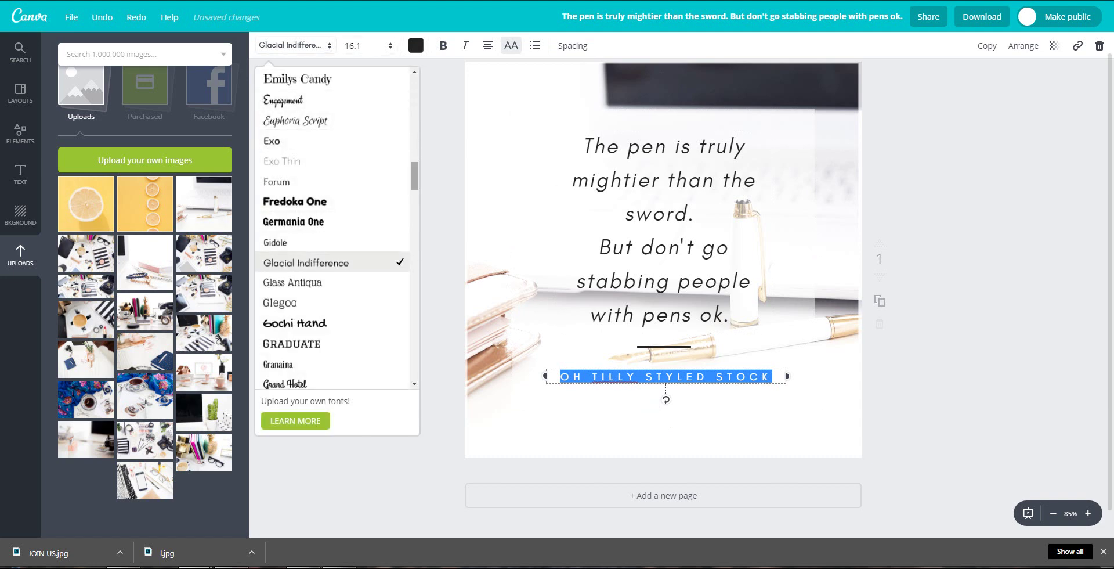
scroll(333, 226, down, 5)
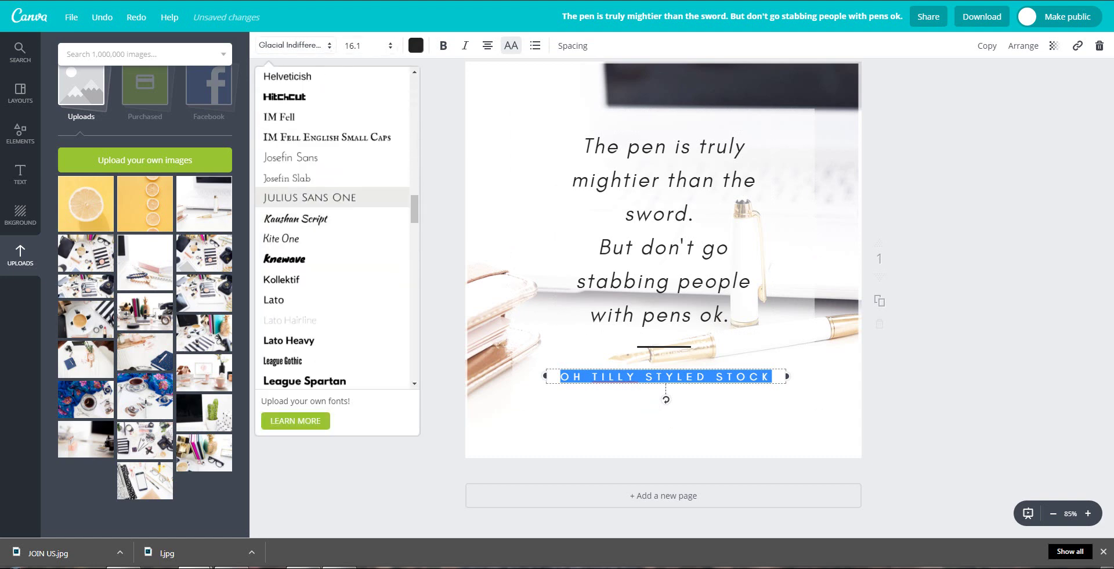
click(296, 218)
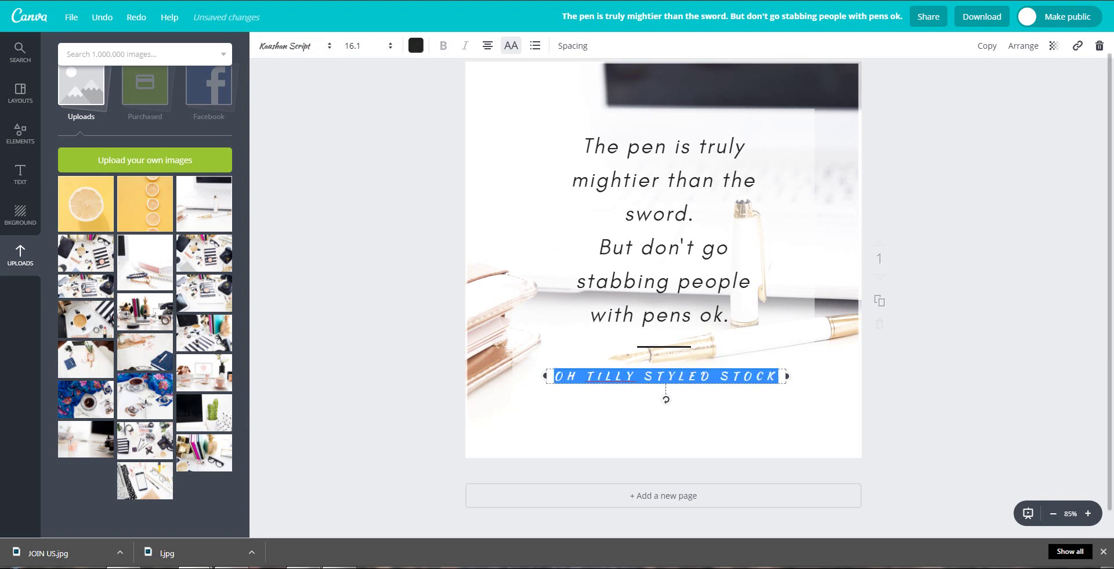
Change the font of the "OH TILLY STYLED STOCK" line to Old Standard and deselect everything on the page.
click(296, 46)
drag(414, 93, 415, 217)
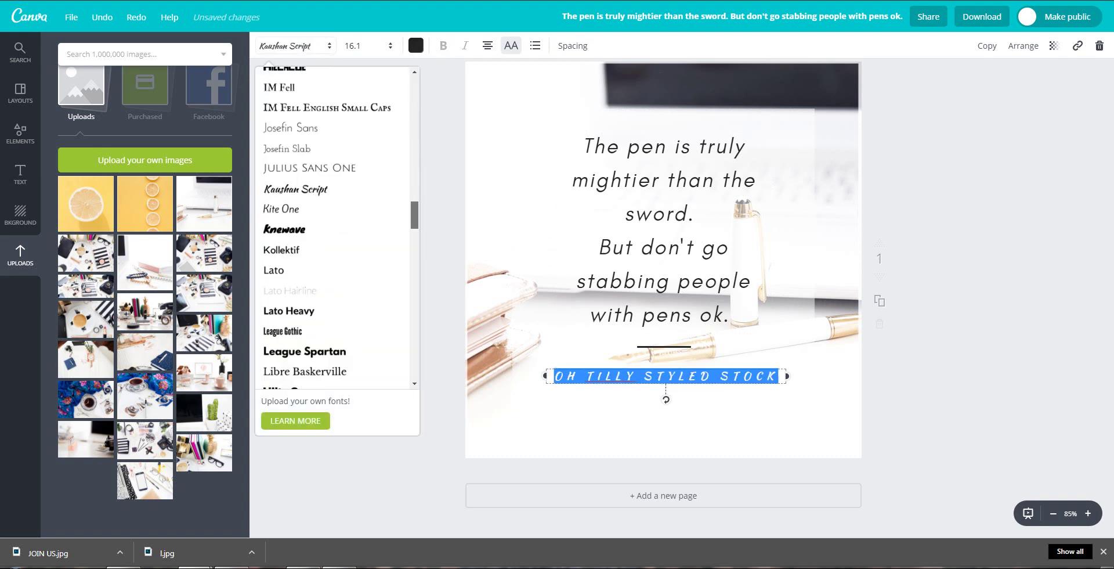
scroll(333, 245, down, 5)
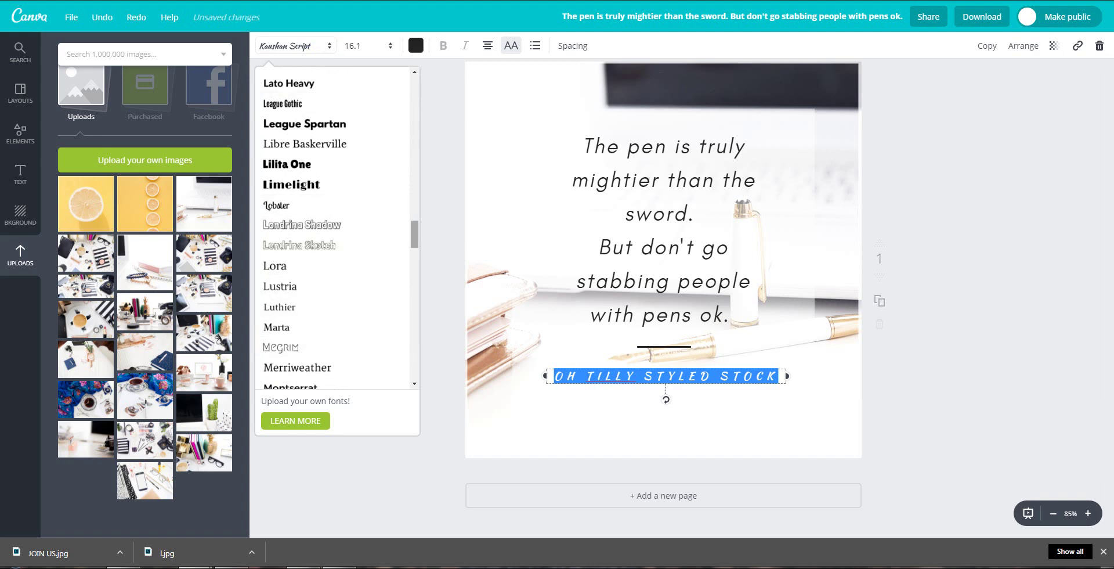
scroll(334, 226, down, 5)
scroll(334, 227, up, 1)
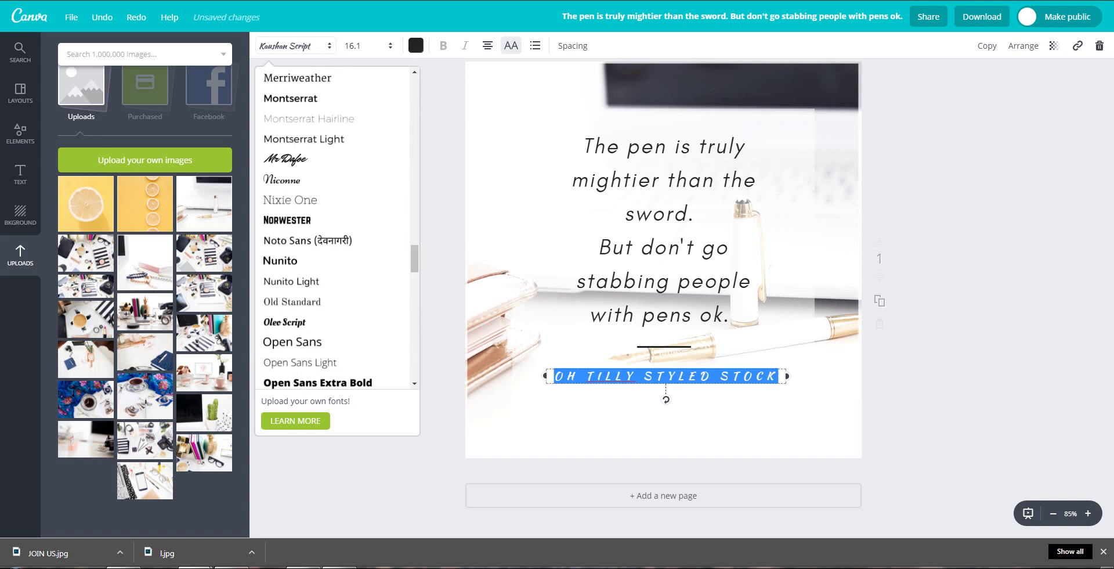
click(292, 301)
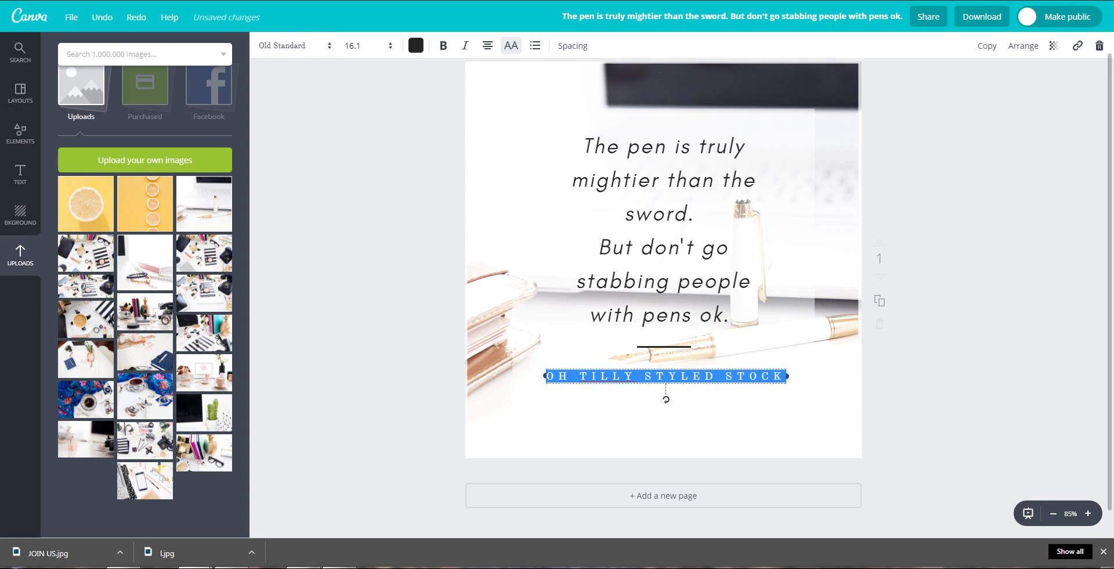
click(542, 337)
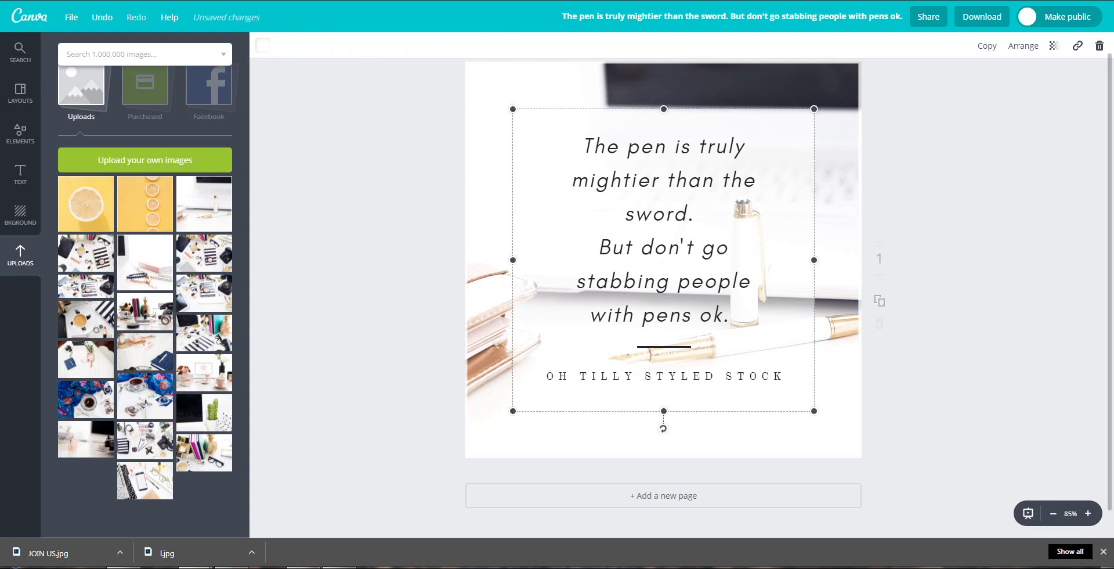
key(Escape)
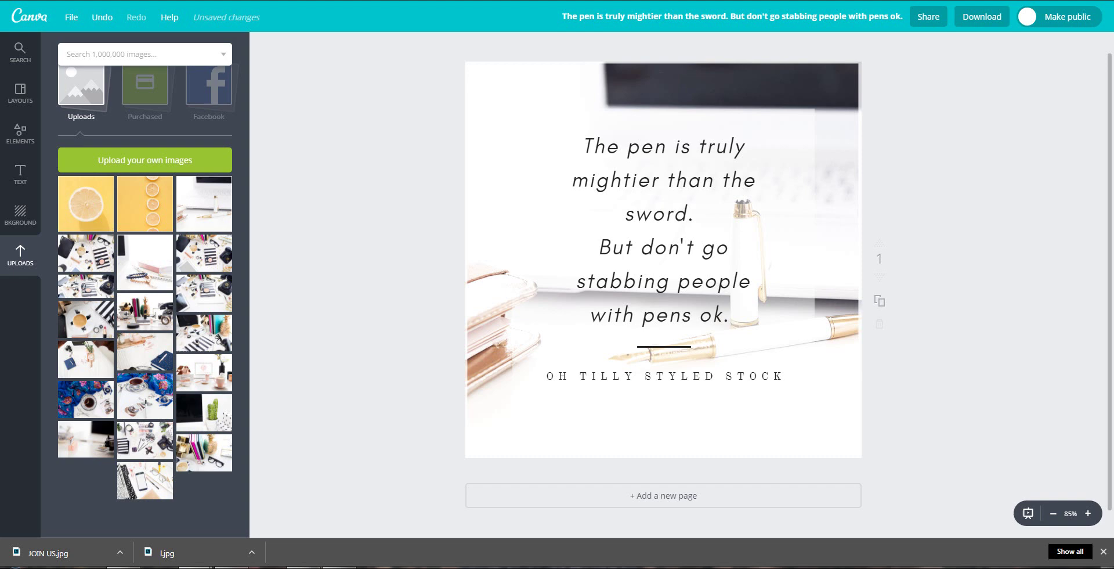
Download the finished quote graphic as a JPG and dismiss the download confirmation and the browser's downloads bar.
click(981, 17)
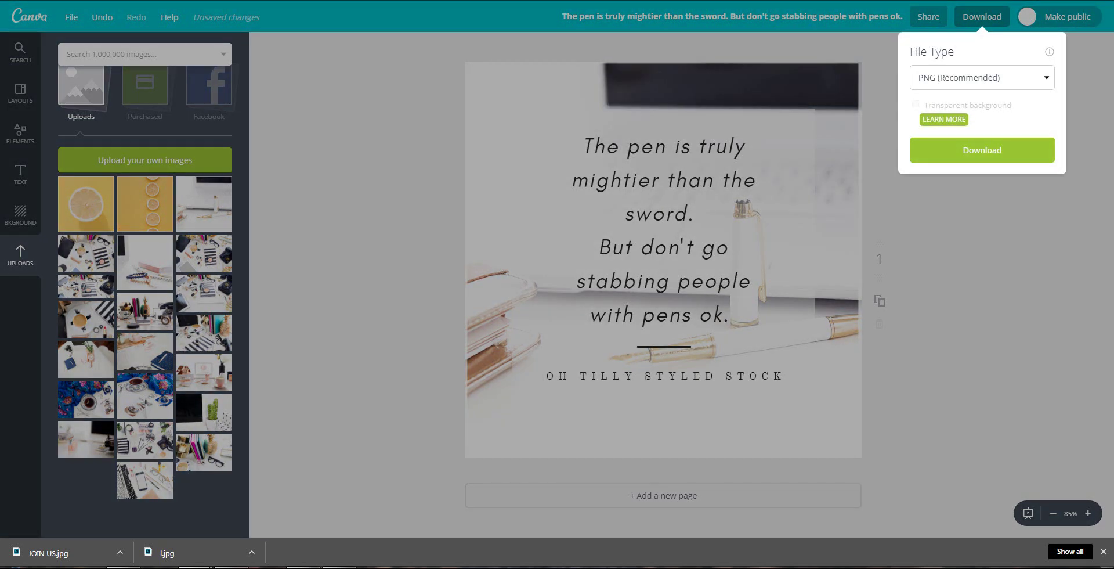
click(958, 78)
click(952, 96)
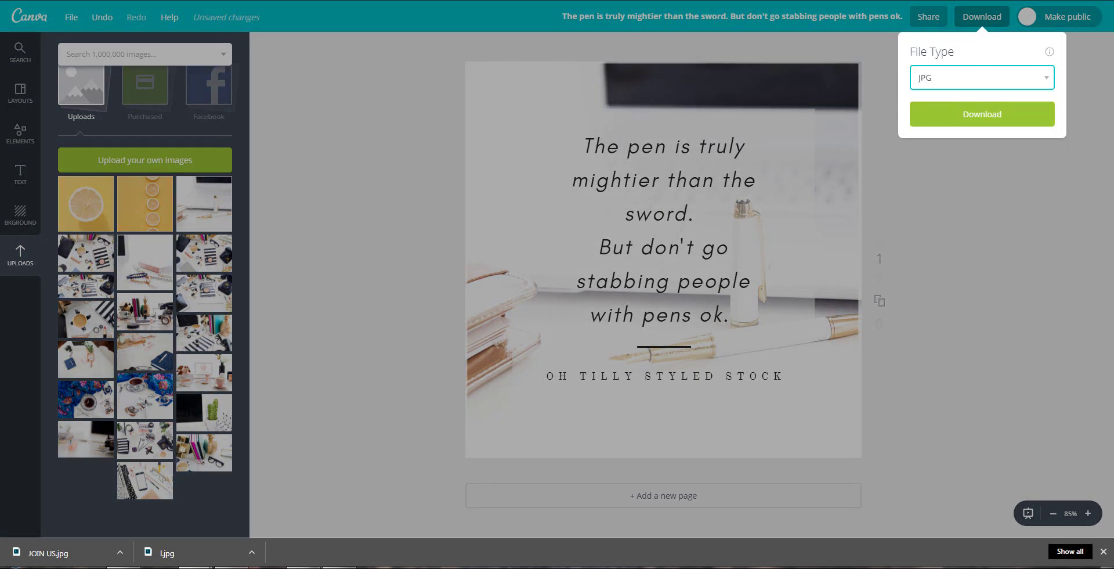
click(982, 114)
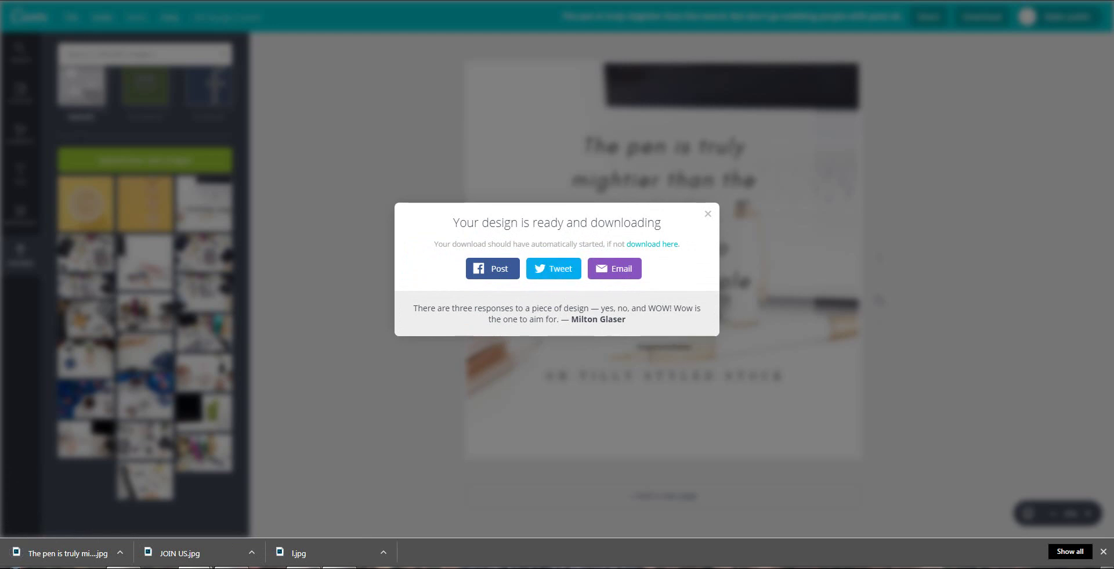
click(708, 214)
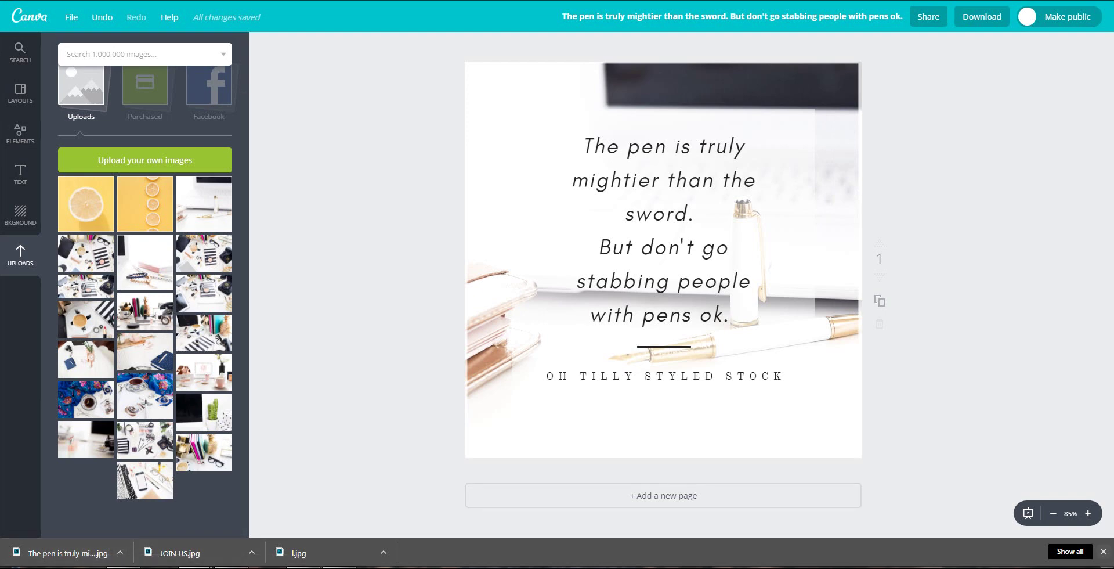
click(1103, 551)
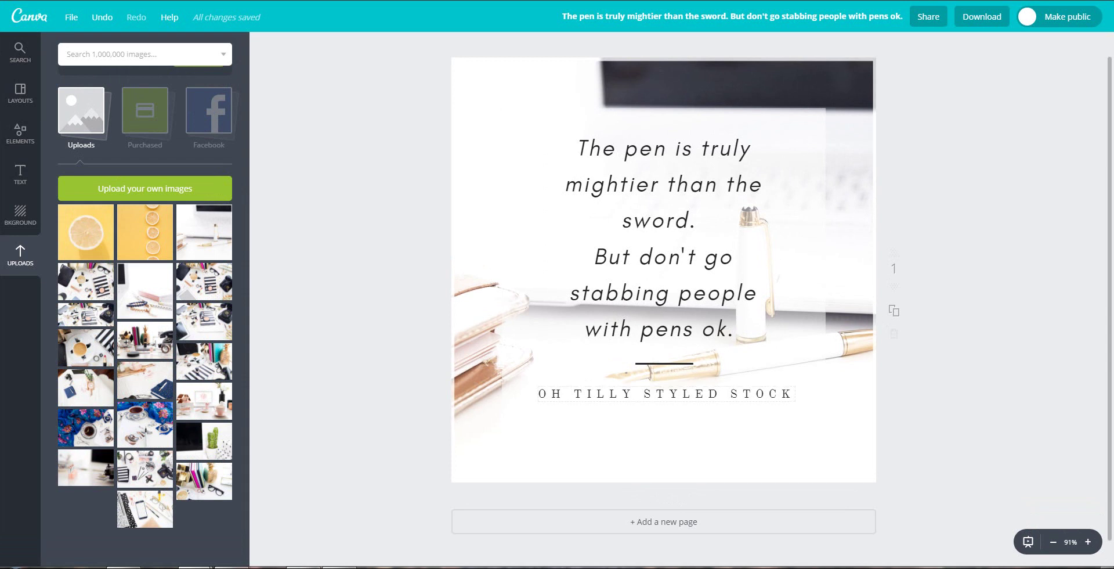
Leave the finished quote design and create a new blank design of the Facebook Post type.
click(660, 192)
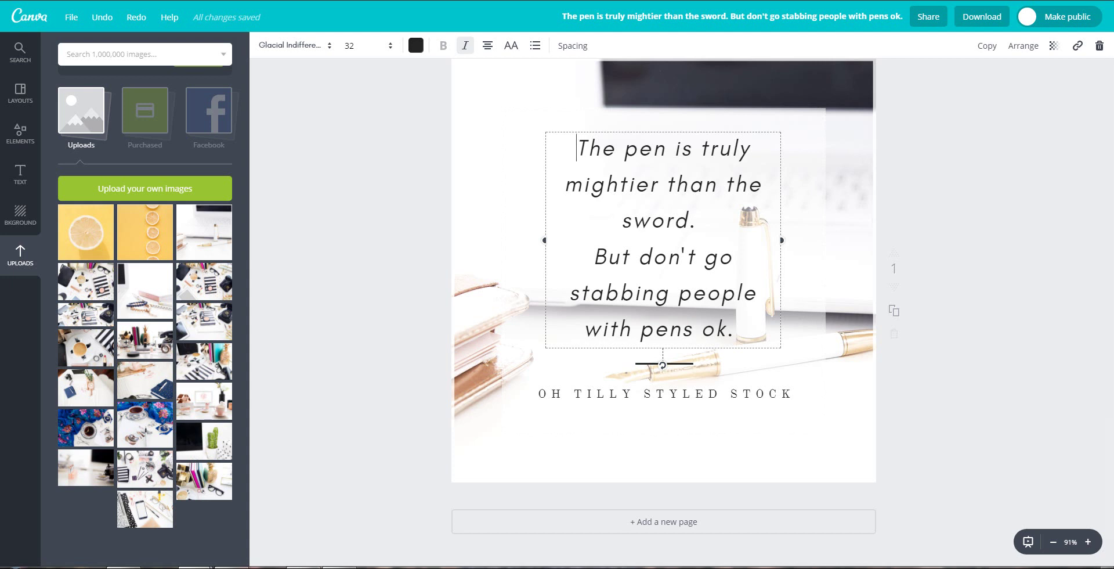
key(ctrl+w)
key(Return)
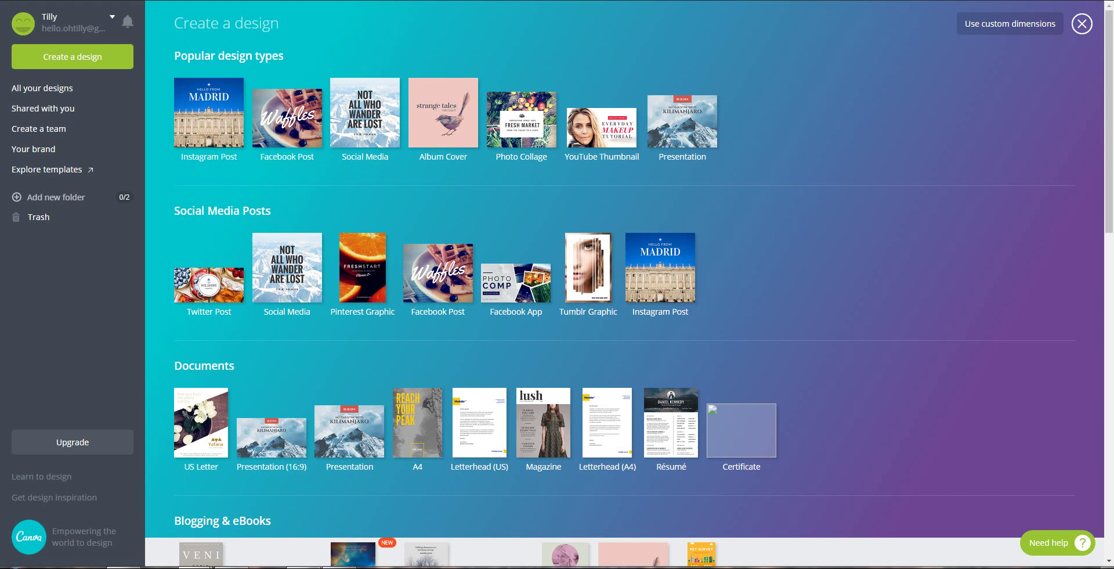
scroll(624, 285, down, 2)
scroll(624, 285, up, 2)
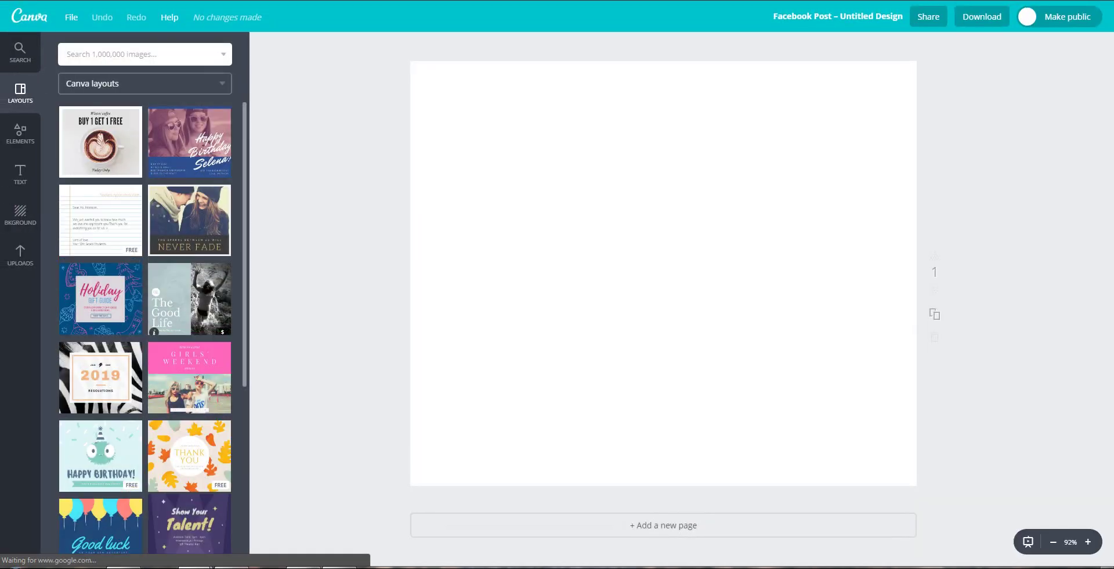
Apply the "SALE, Enjoy 30% Off" fox-pattern layout to the blank Facebook post.
scroll(145, 331, down, 5)
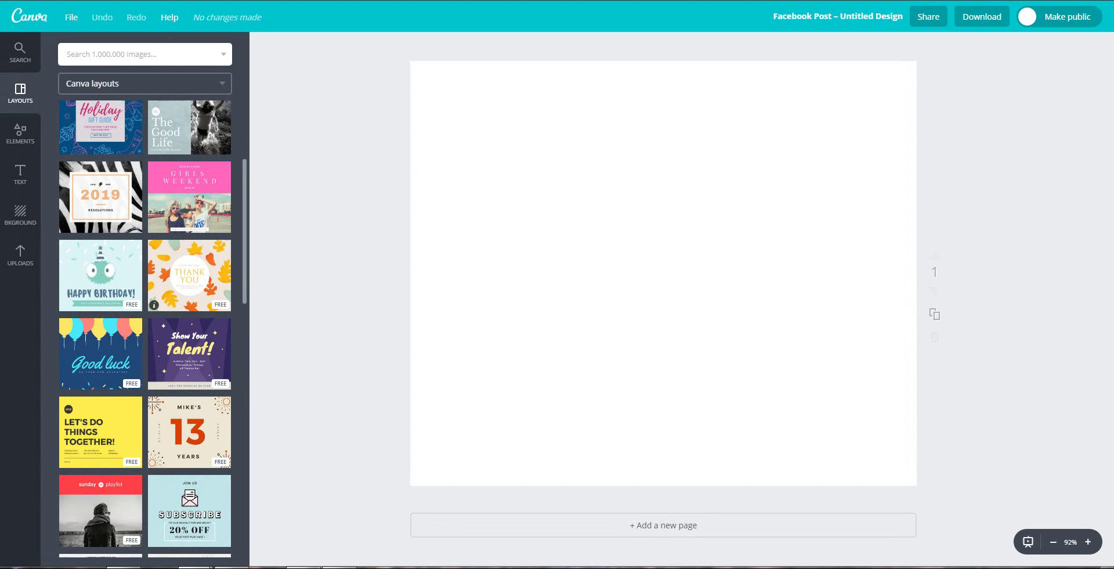
scroll(145, 331, down, 5)
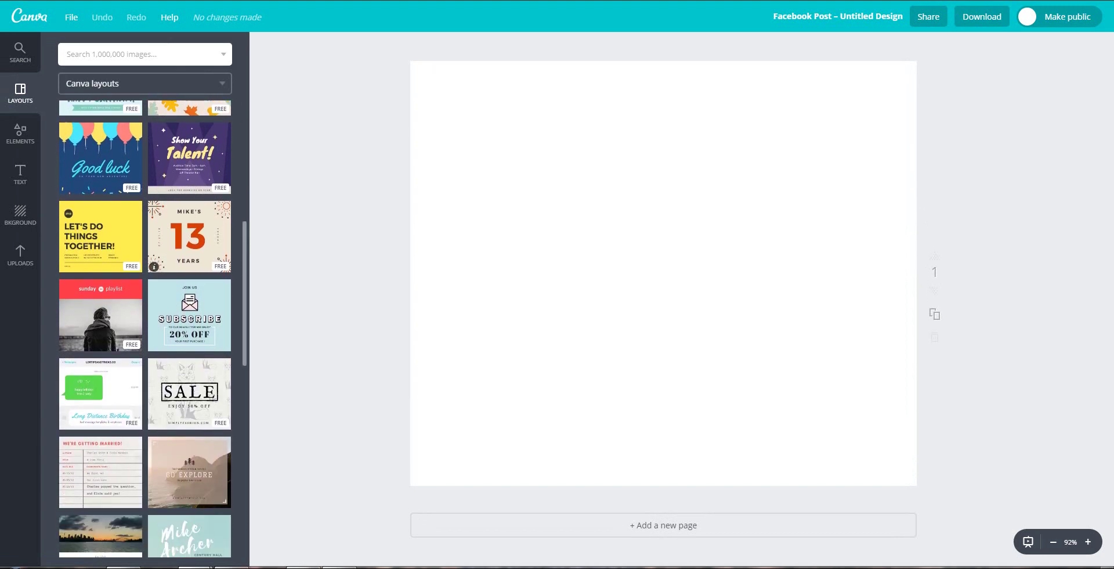
scroll(189, 232, down, 3)
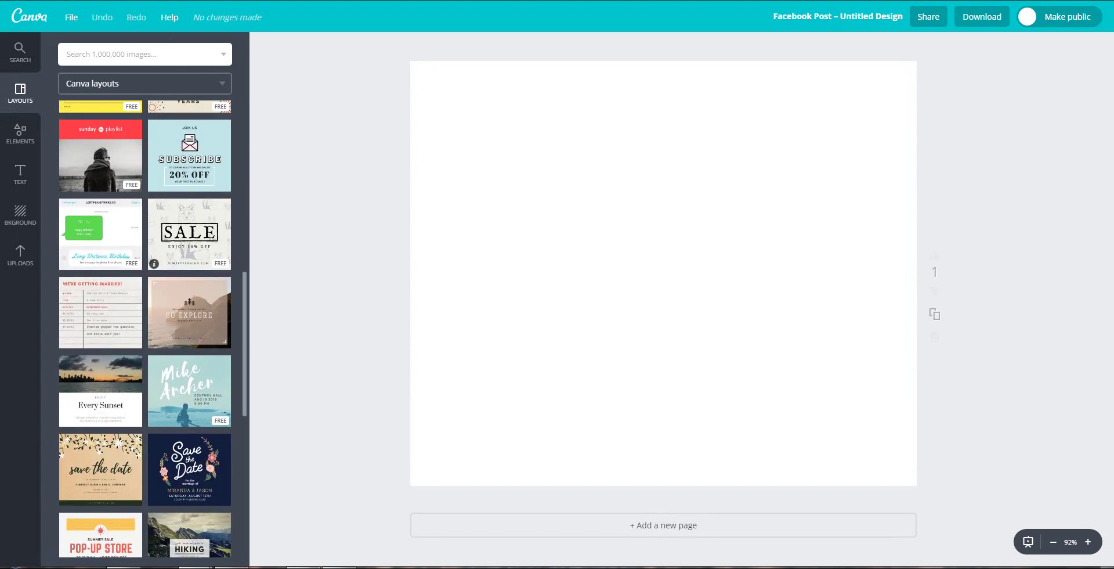
click(189, 232)
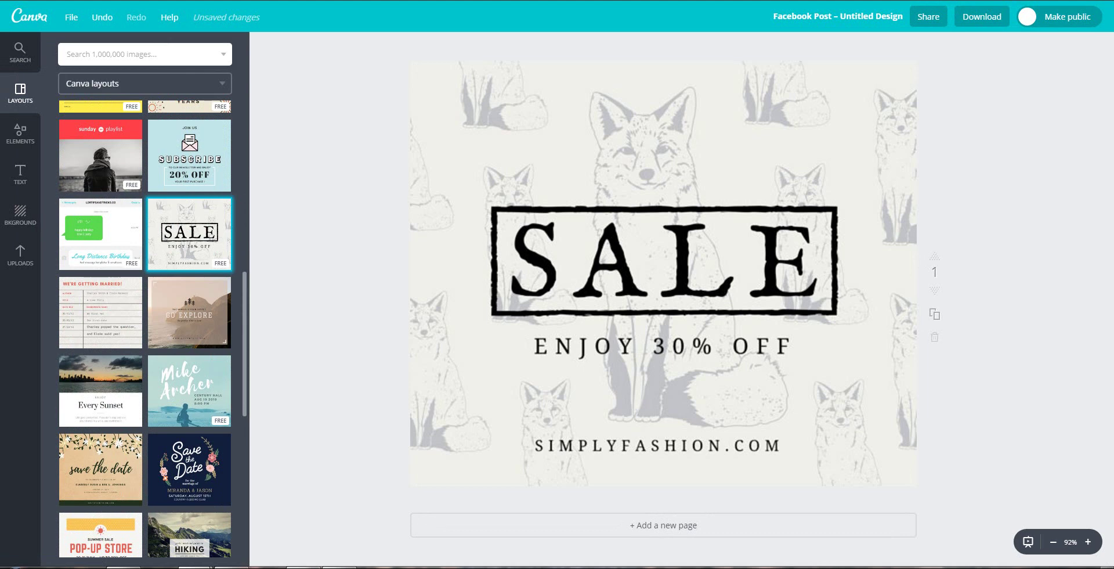
Apply the free "30% Off For New Customers" layout with the staircase photo to the Facebook post.
scroll(145, 328, down, 3)
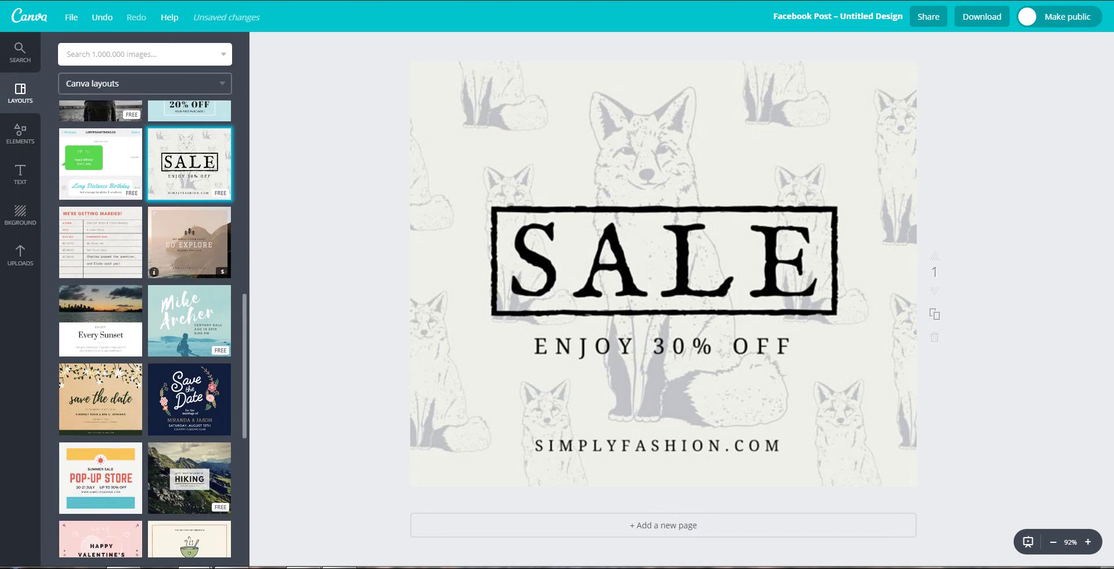
scroll(145, 328, down, 1)
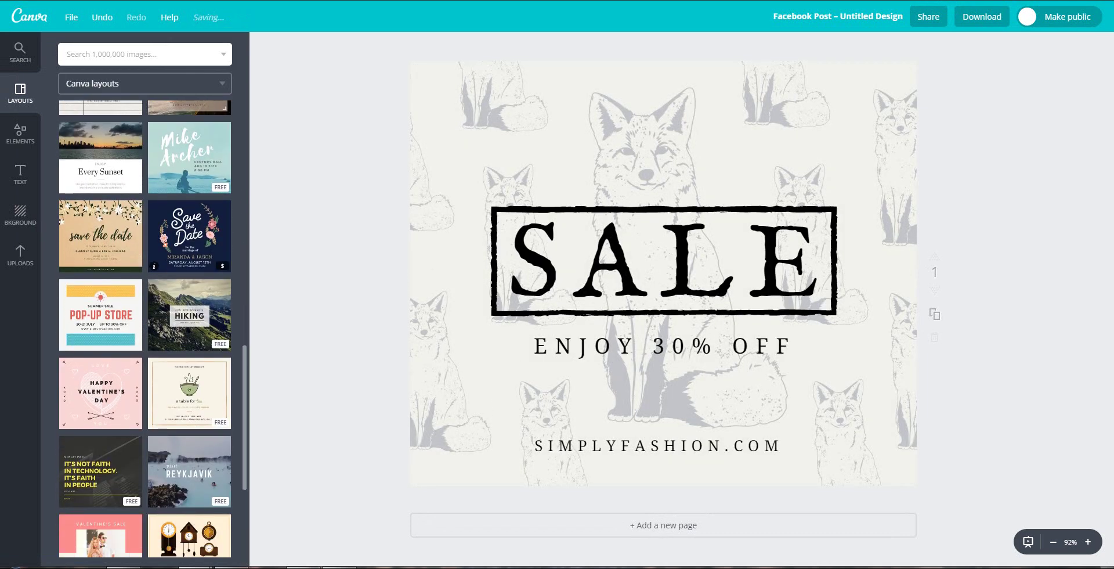
scroll(145, 329, down, 2)
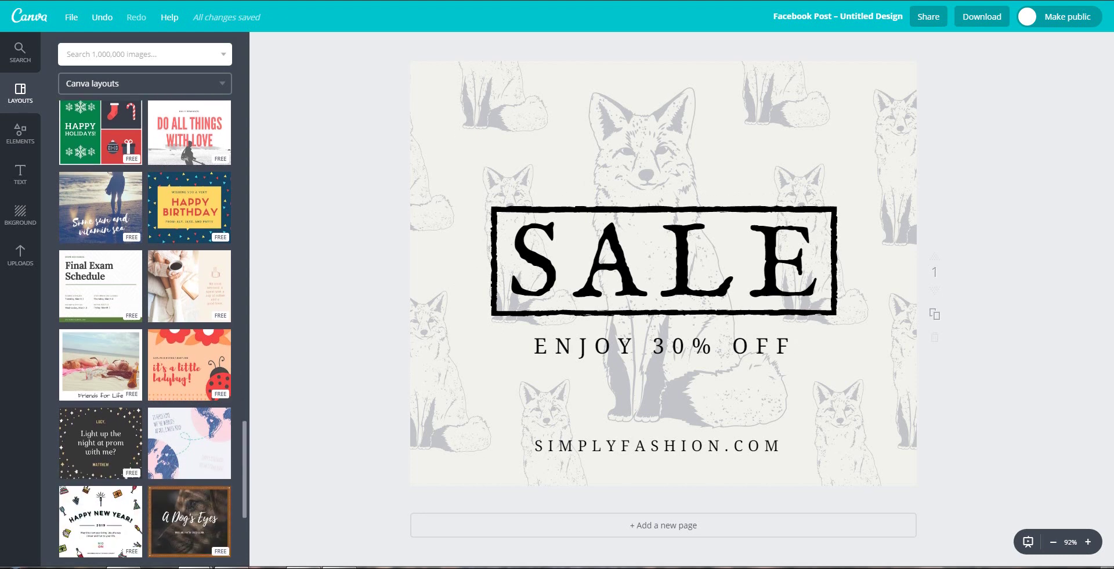
scroll(145, 329, down, 1)
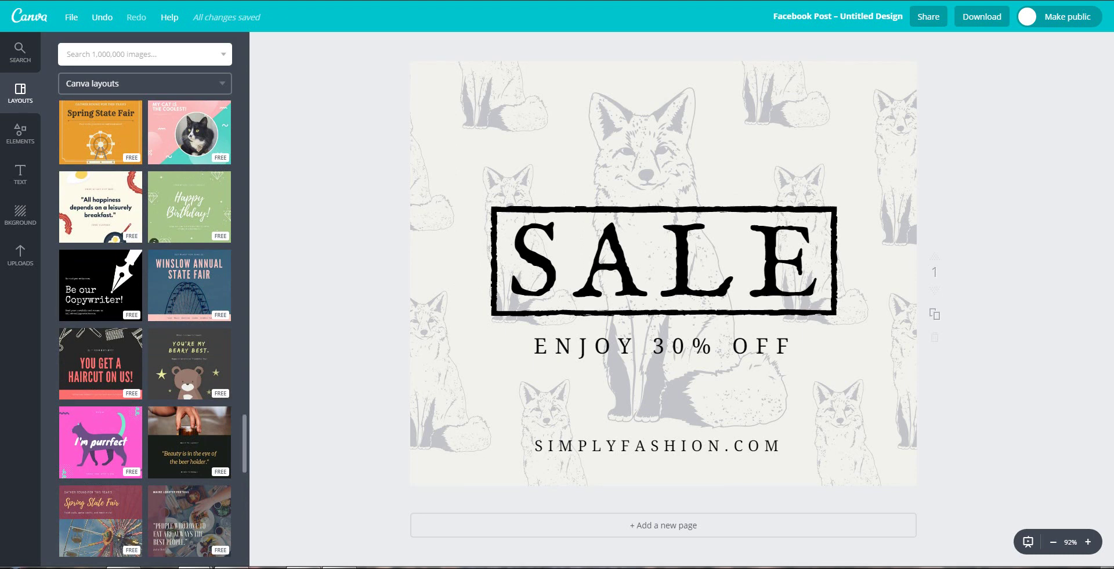
scroll(145, 329, down, 4)
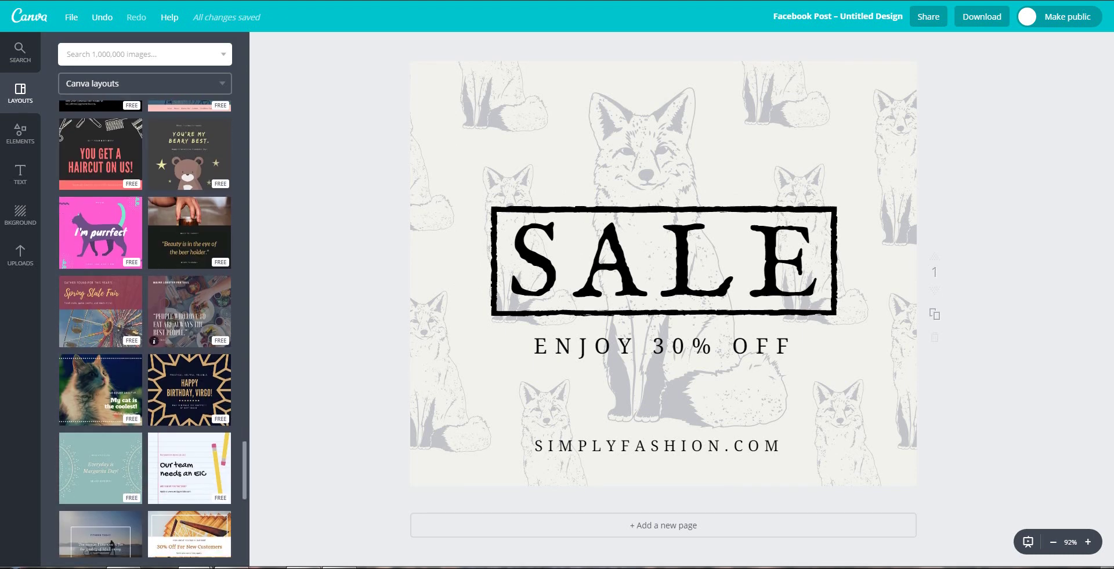
scroll(189, 348, down, 3)
scroll(189, 325, down, 2)
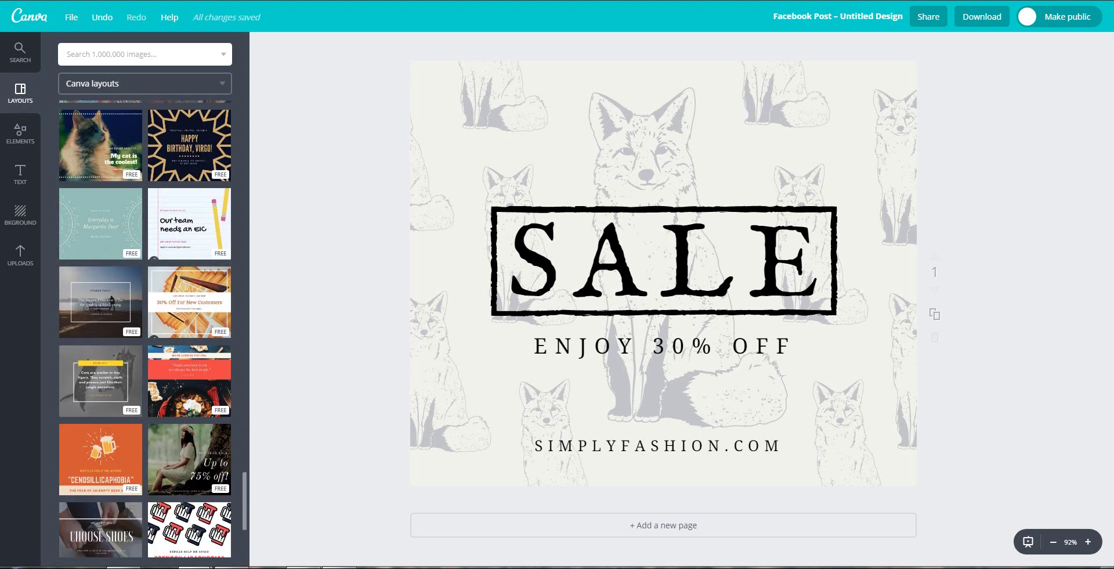
click(189, 302)
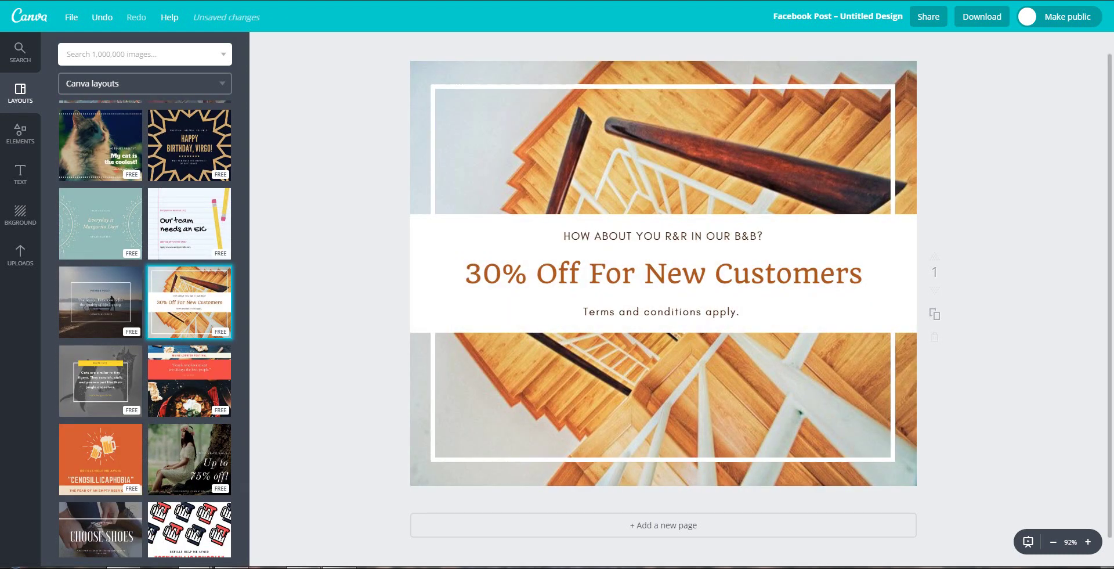
Replace the staircase background with the uploaded photo of colourful notebooks, black glasses and a coffee cup.
click(20, 255)
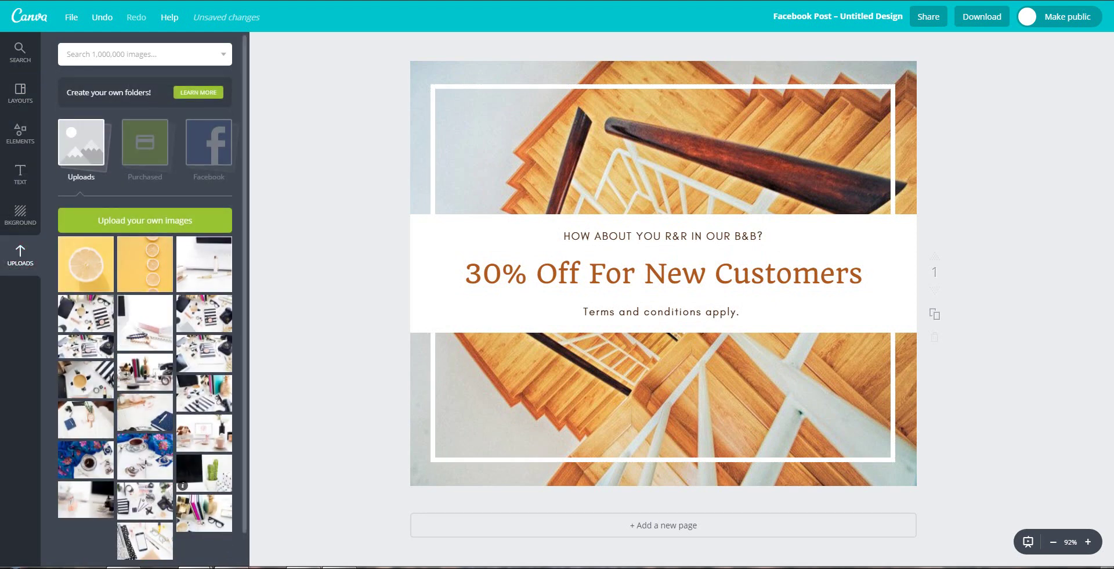
drag(204, 512, 546, 212)
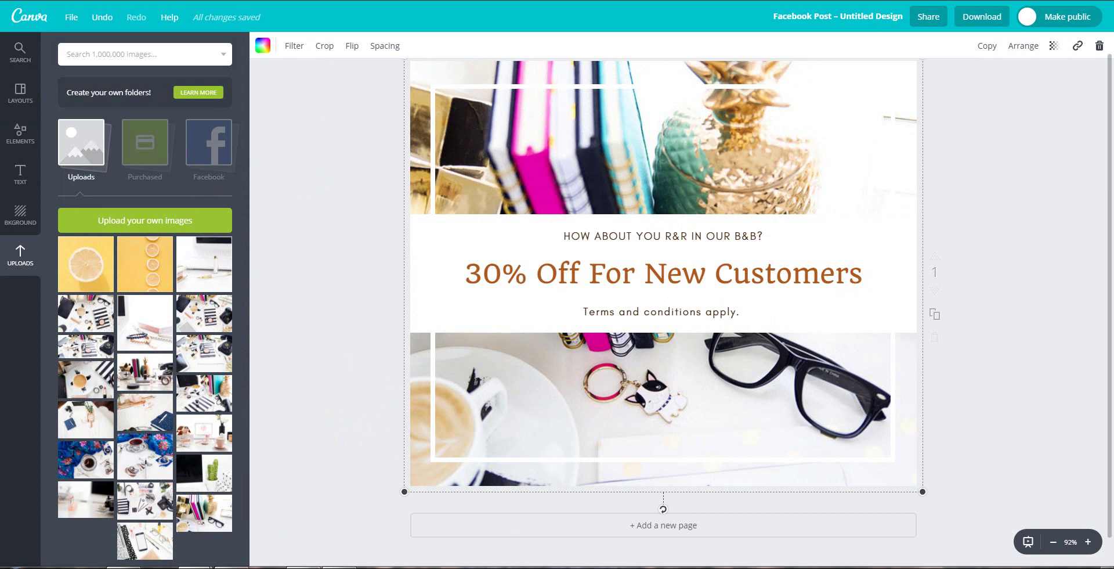
Change the discount in the post's main heading so that it reads "50% Off For New Customers".
click(464, 273)
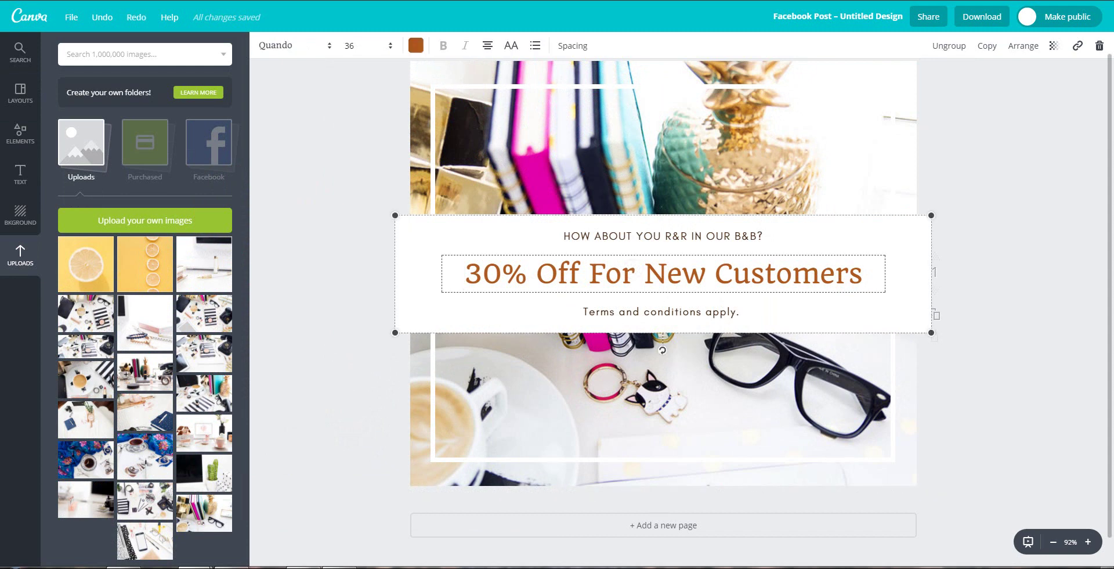
double_click(789, 273)
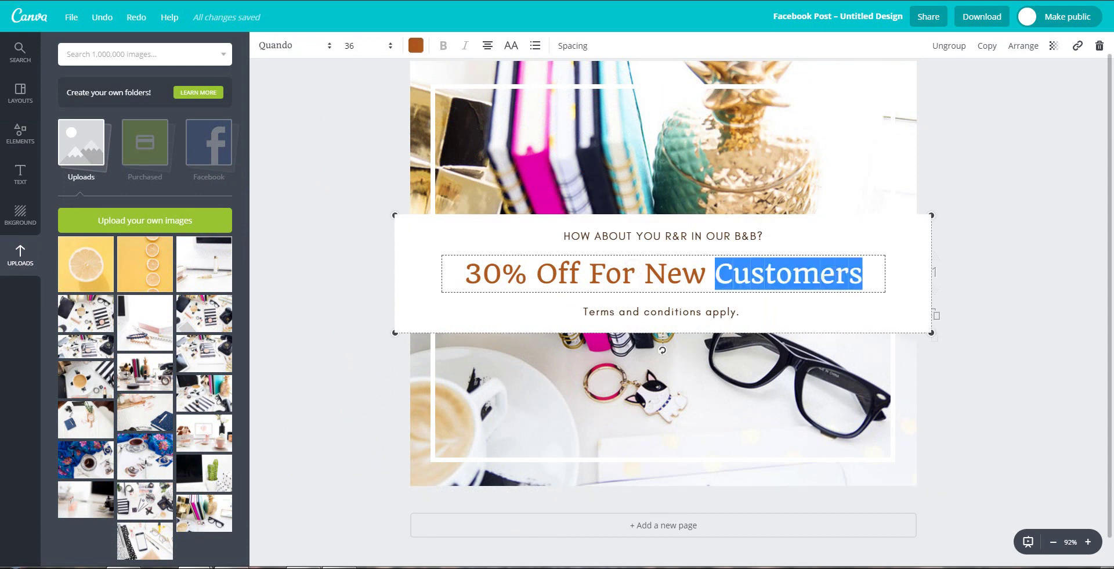
key(ctrl+a)
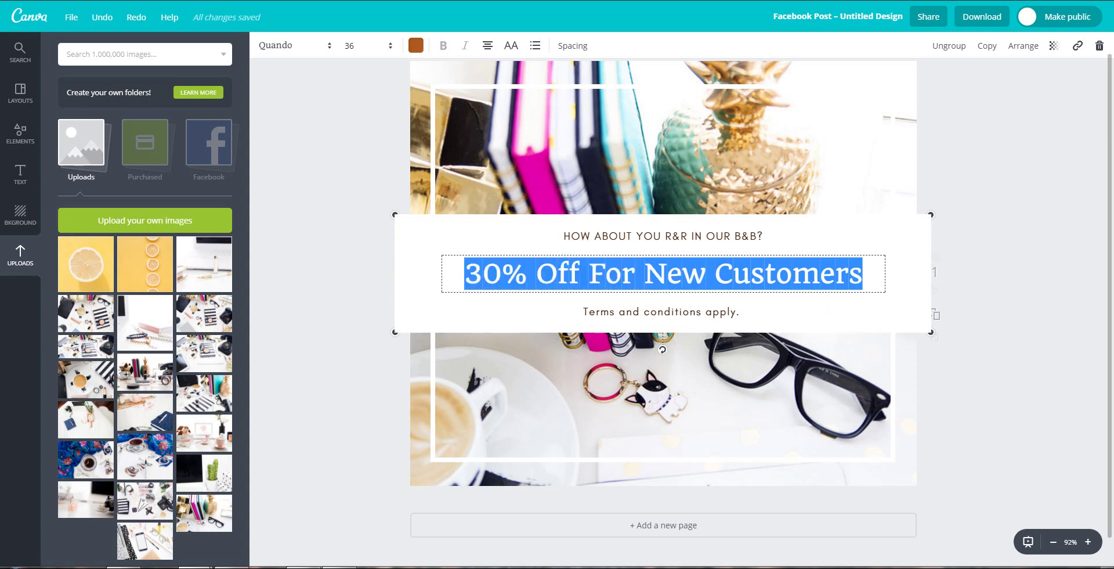
click(482, 273)
key(BackSpace)
text(f)
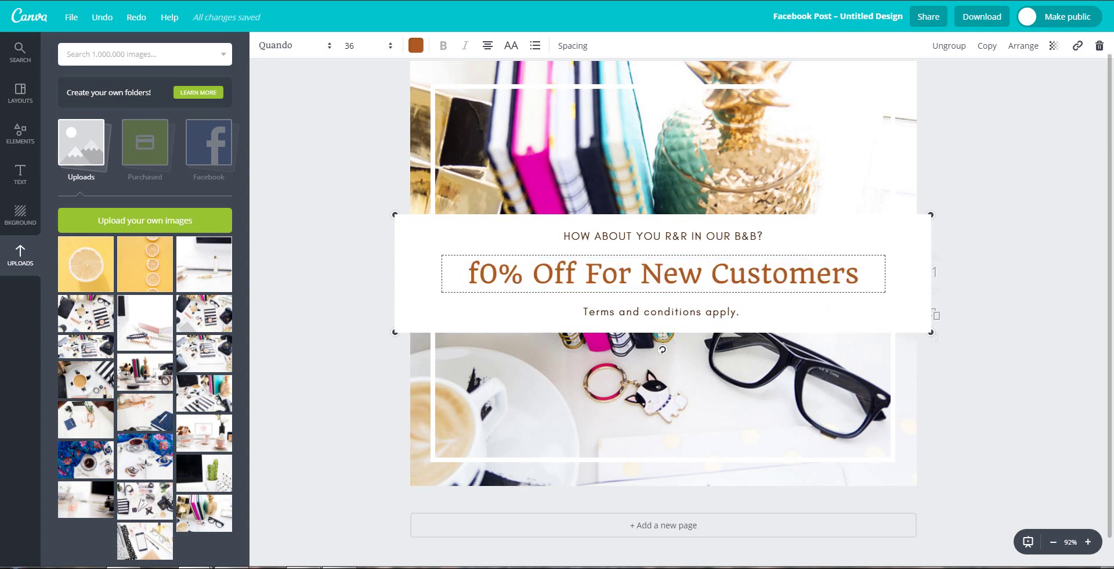
key(BackSpace)
text(5)
Change the font of the whole "50% Off For New Customers" heading to Helveticish.
key(ctrl+a)
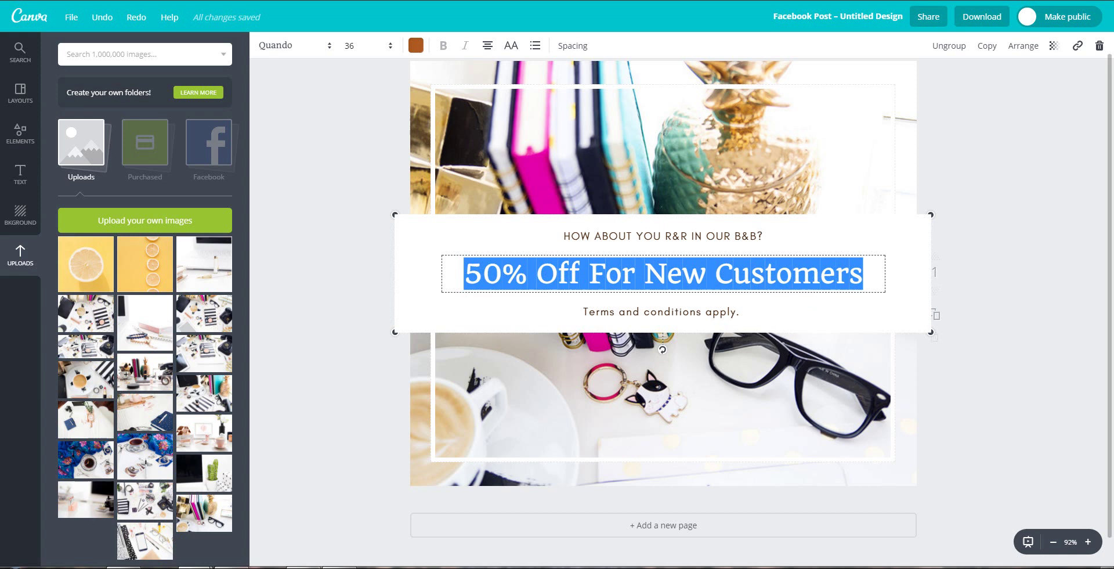
click(295, 46)
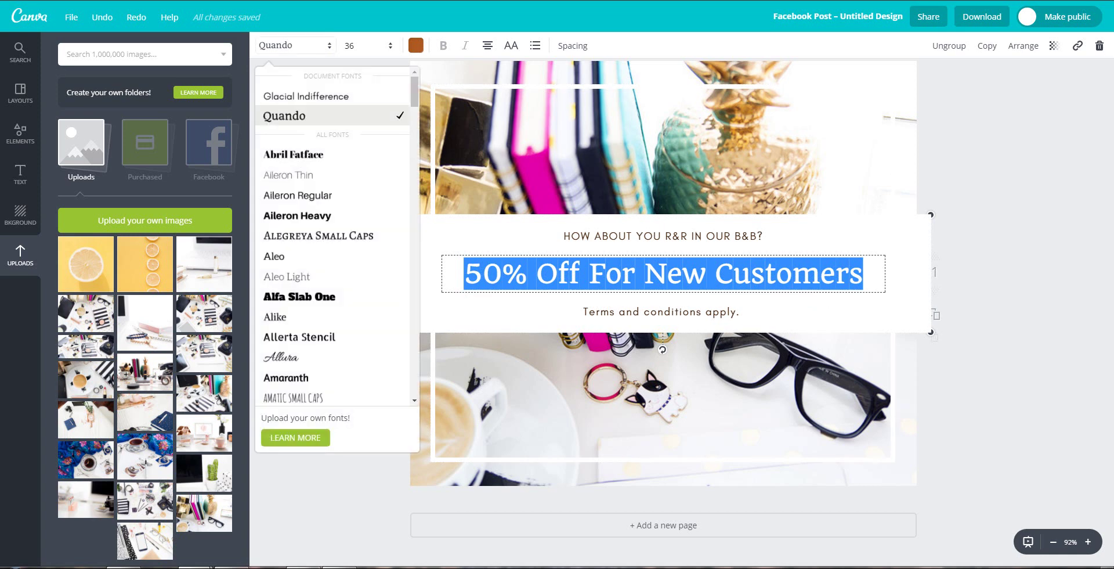
scroll(332, 232, down, 5)
scroll(332, 232, down, 6)
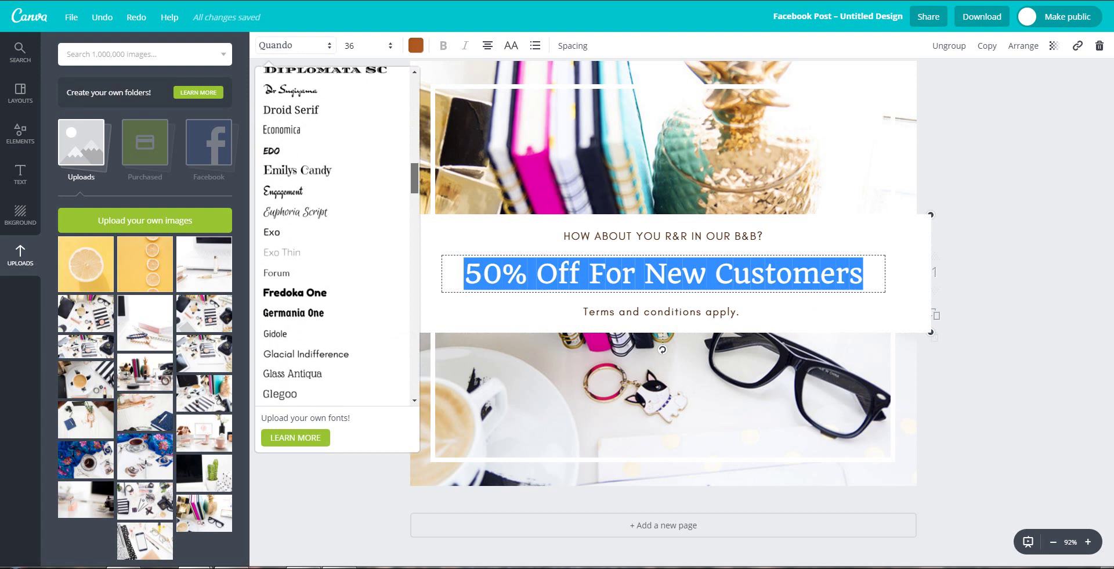
scroll(332, 232, down, 4)
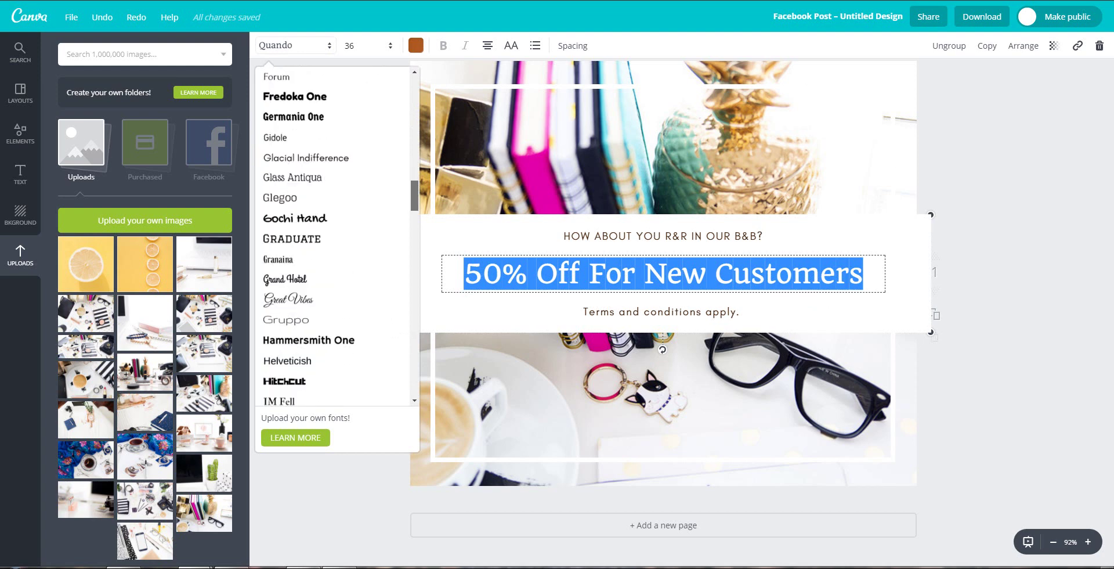
scroll(333, 232, down, 3)
scroll(290, 192, down, 1)
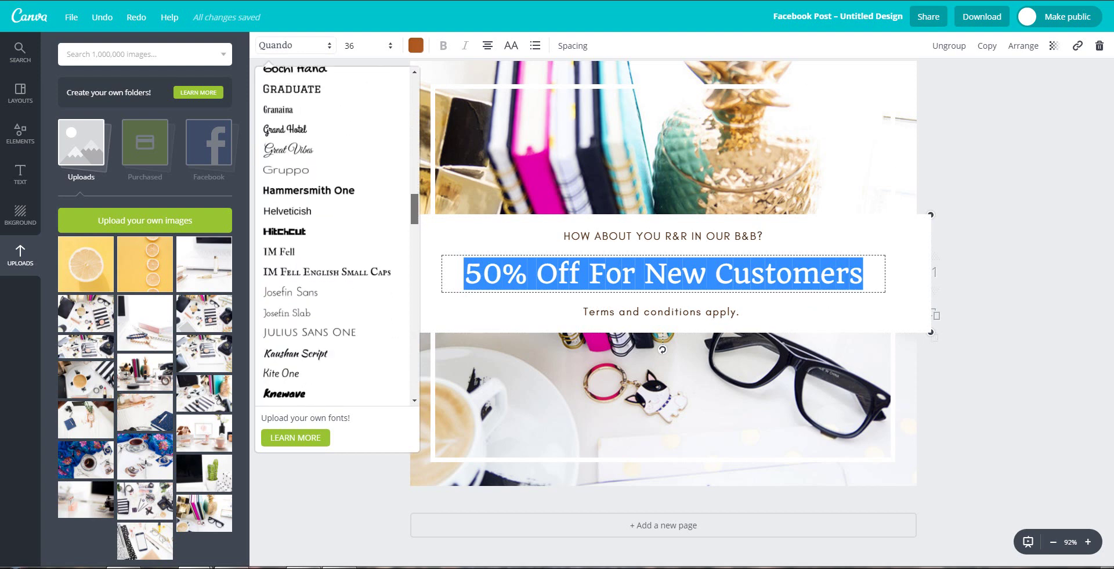
click(288, 190)
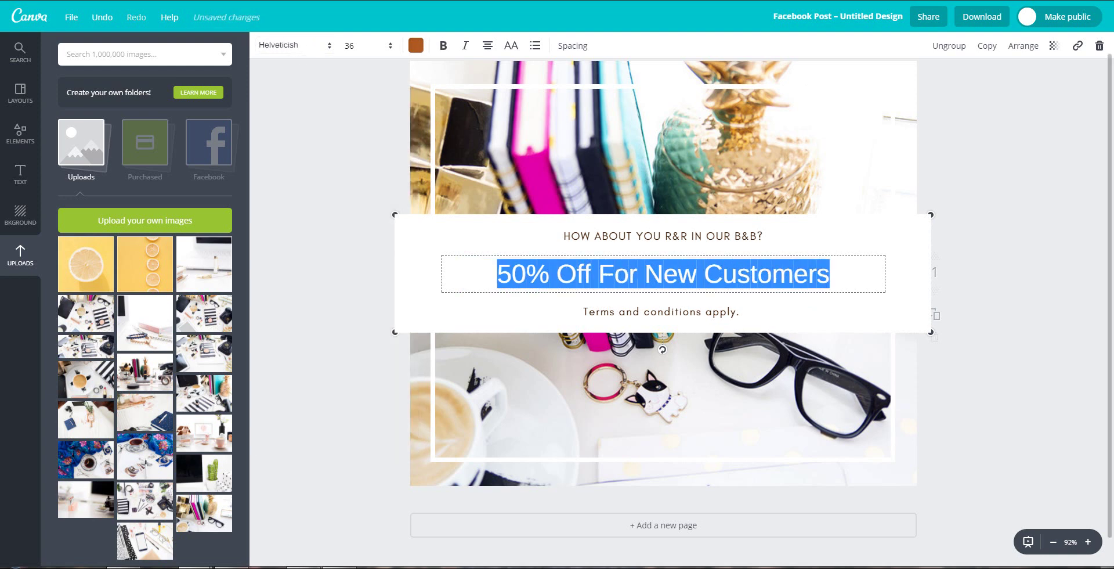
Set the discount heading's font to Droid Serif and its colour to the default palette's pink.
click(295, 44)
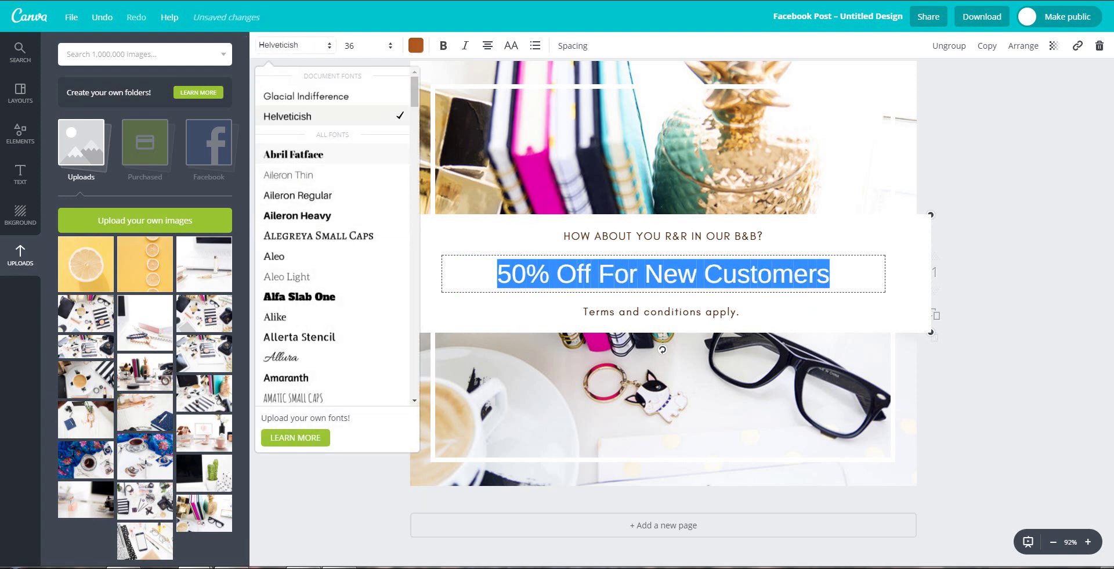
scroll(333, 233, down, 5)
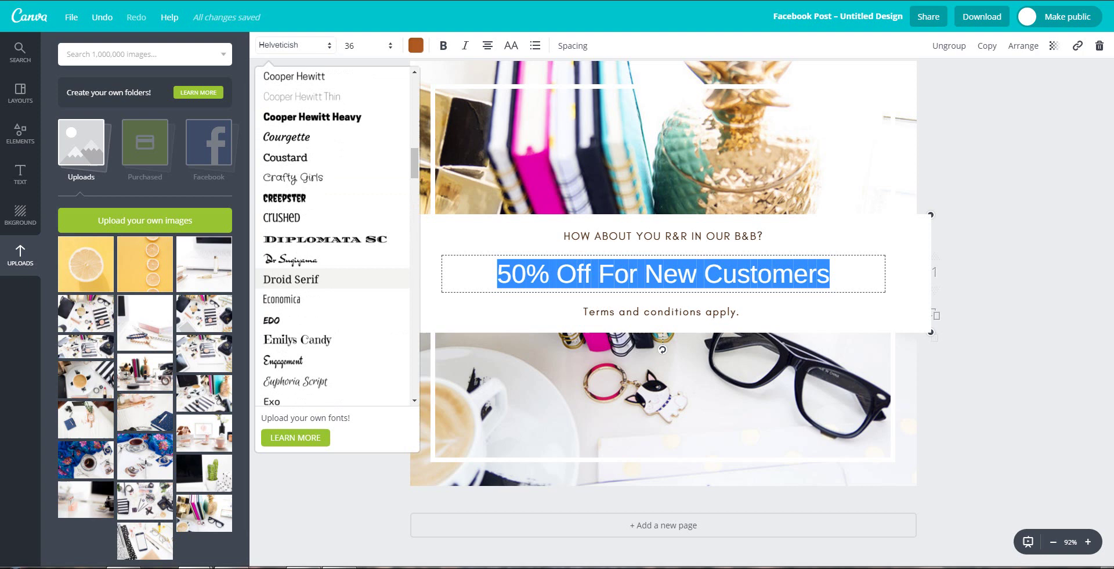
click(291, 279)
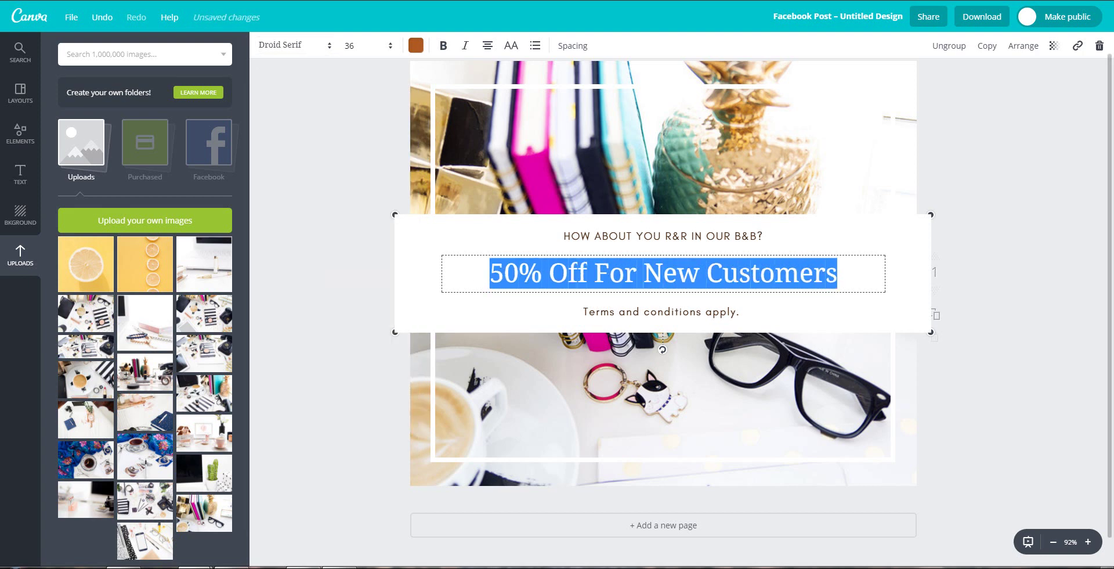
click(416, 45)
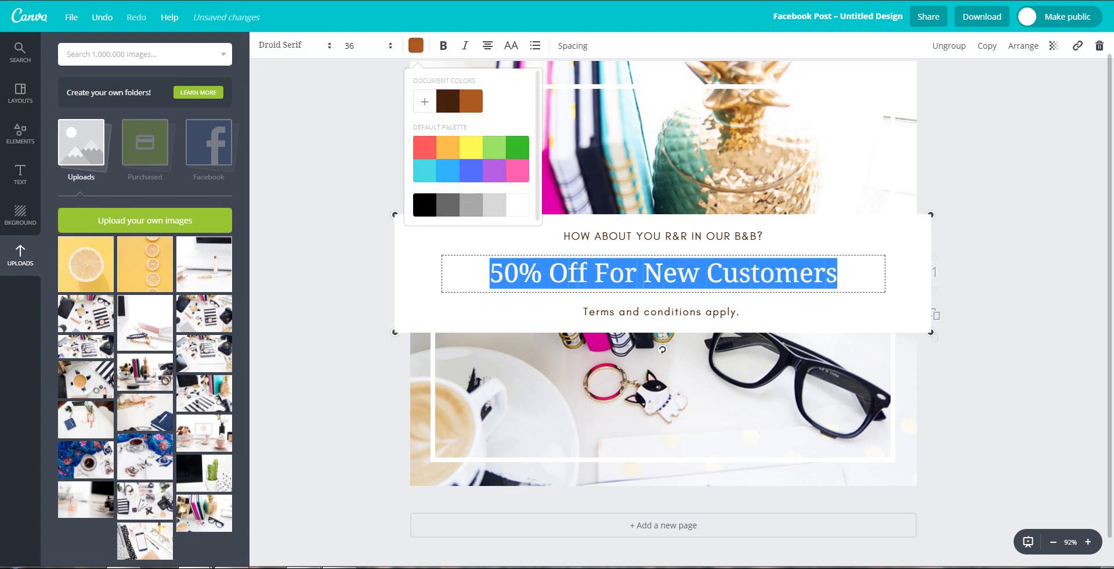
click(517, 170)
click(416, 45)
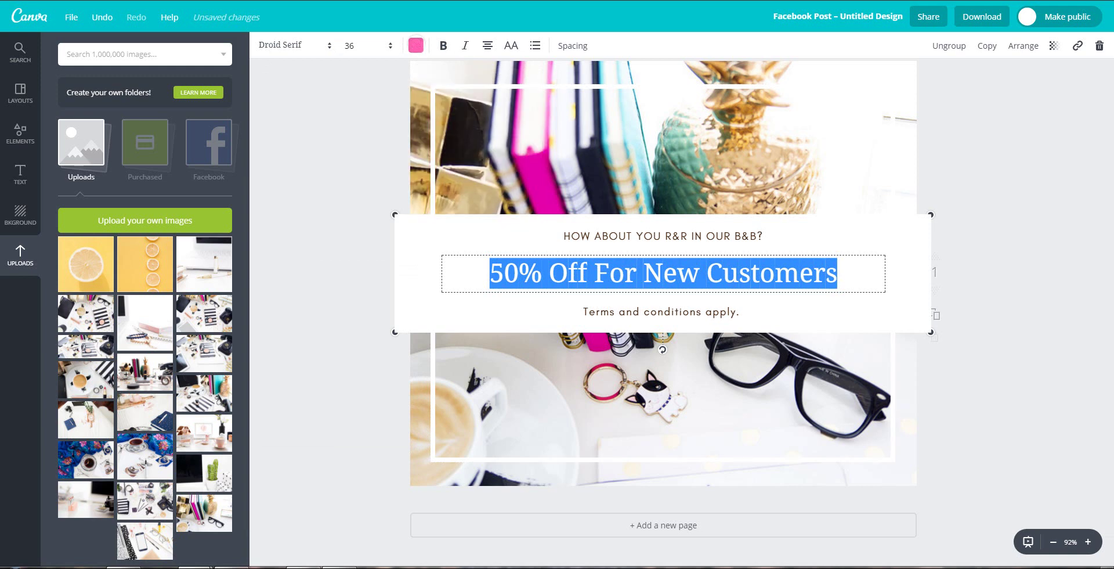
click(298, 293)
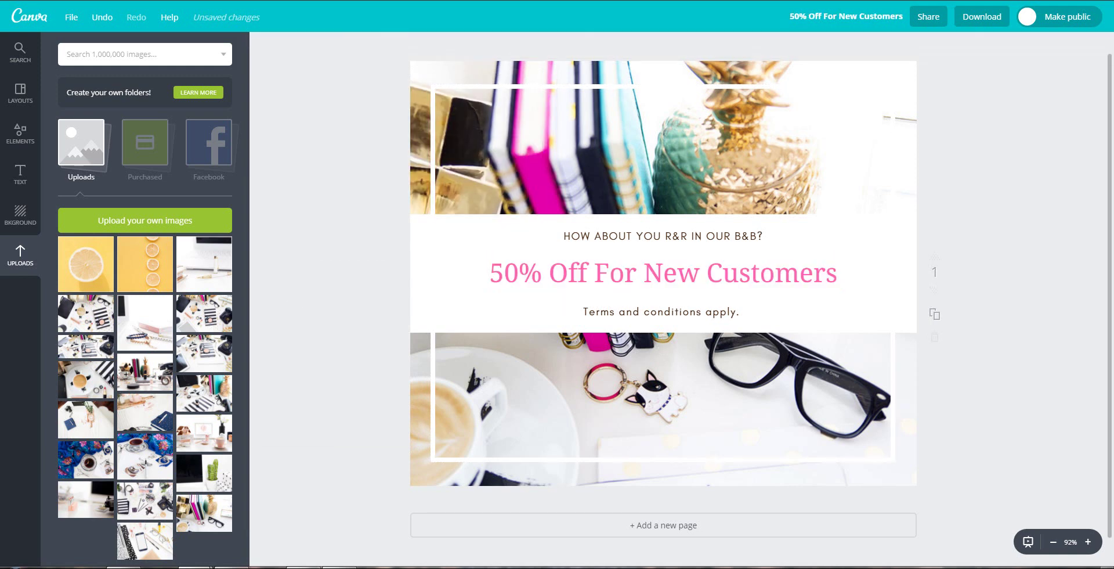
Replace the small line above the heading with "HEY THERE WE ARE LAUNCHING OUR NEW RANGE".
click(709, 235)
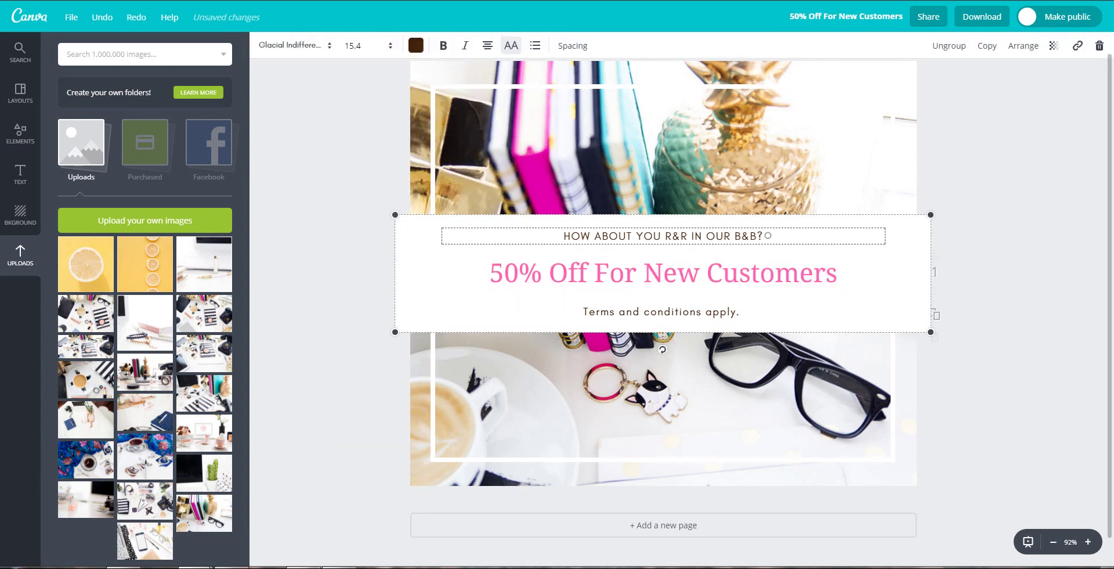
drag(764, 235, 564, 236)
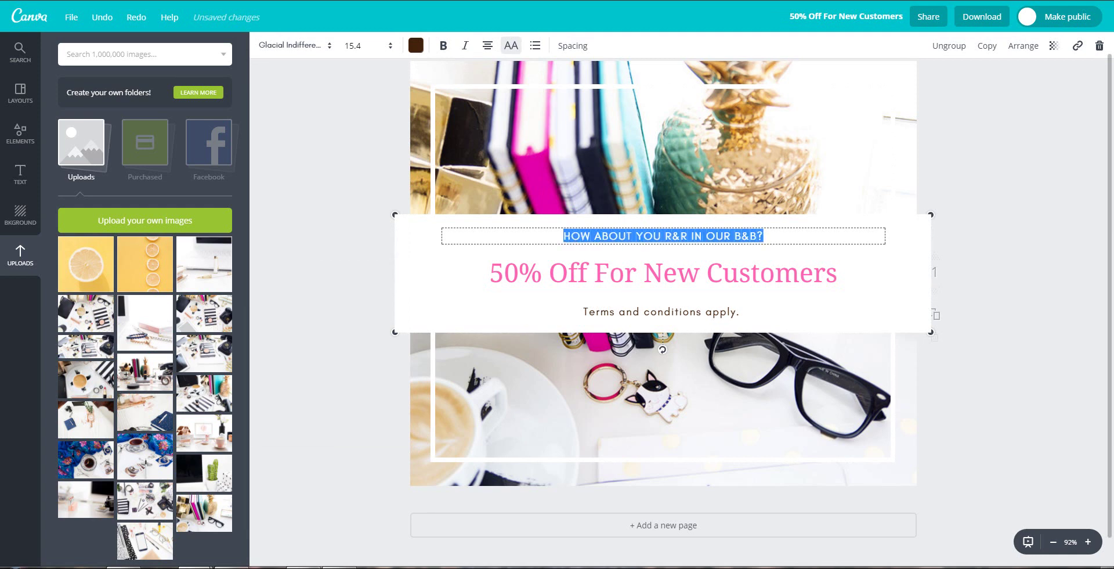
text(HEY THERE WE)
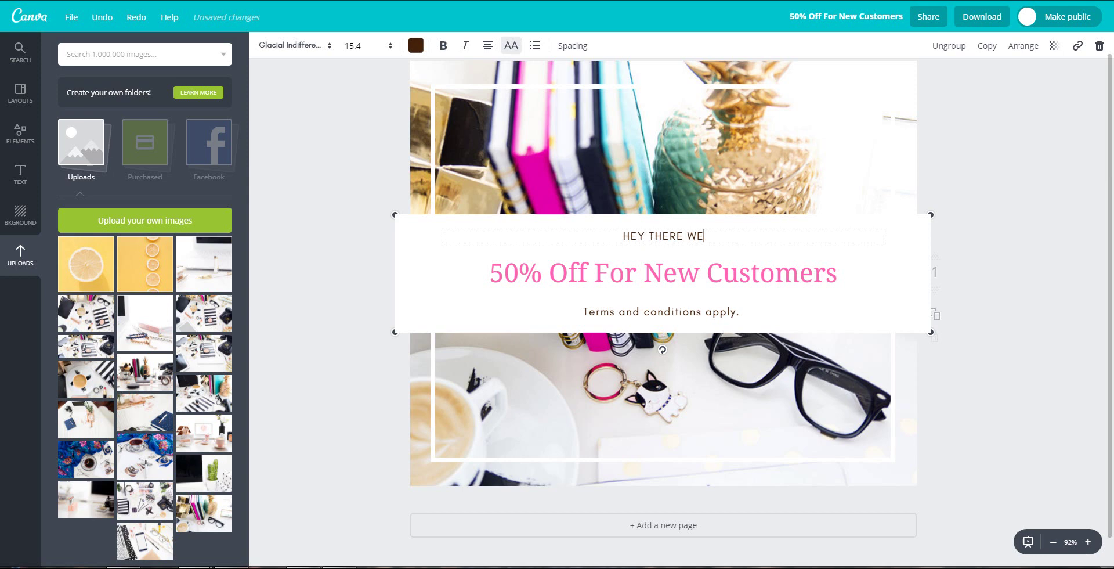
text( ARE LAUN)
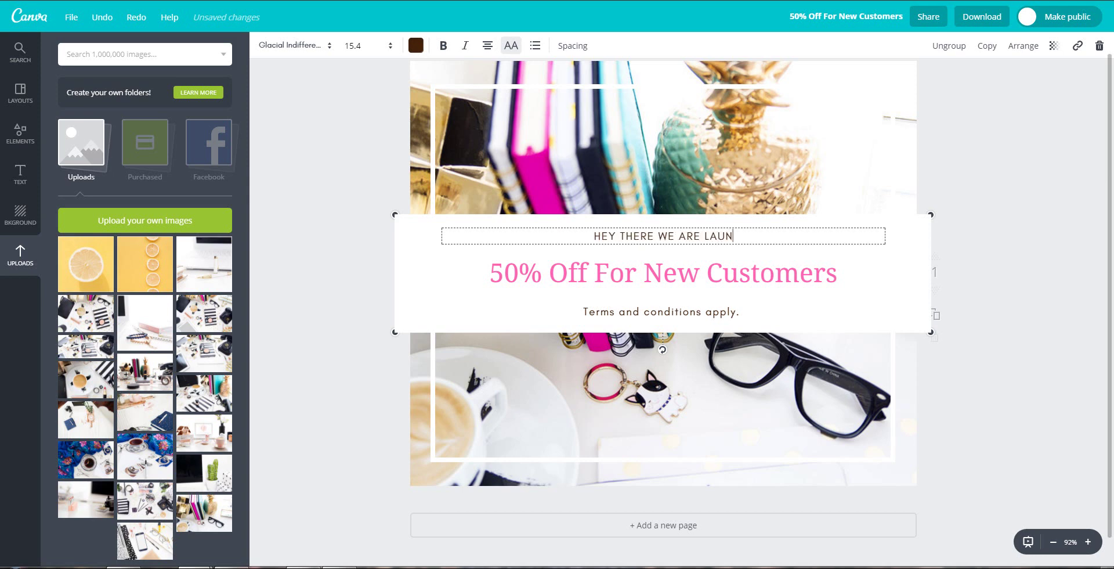
text(CHING OUR)
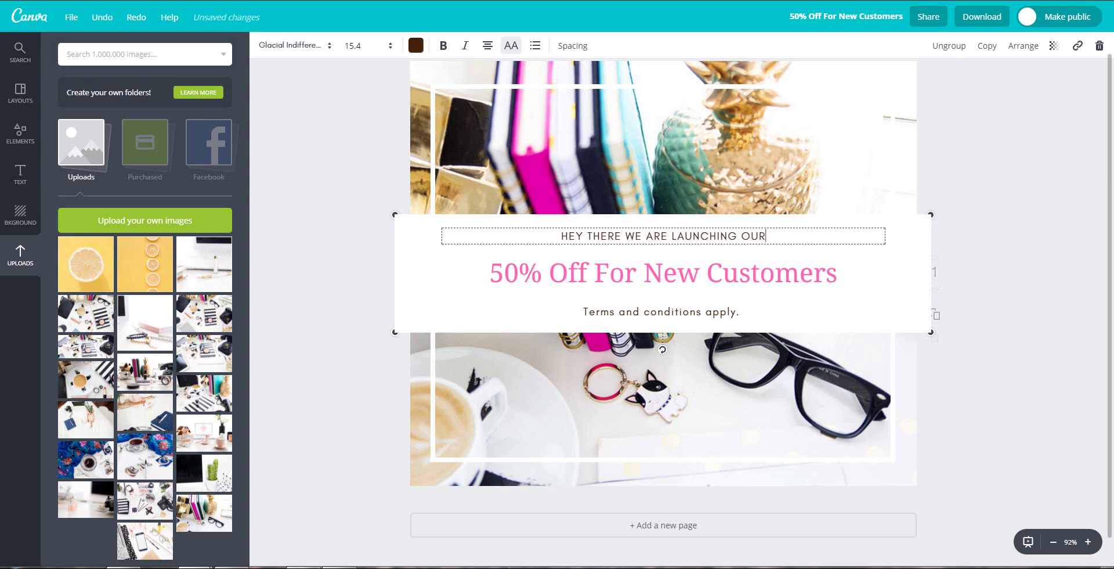
text( NEW RAGE)
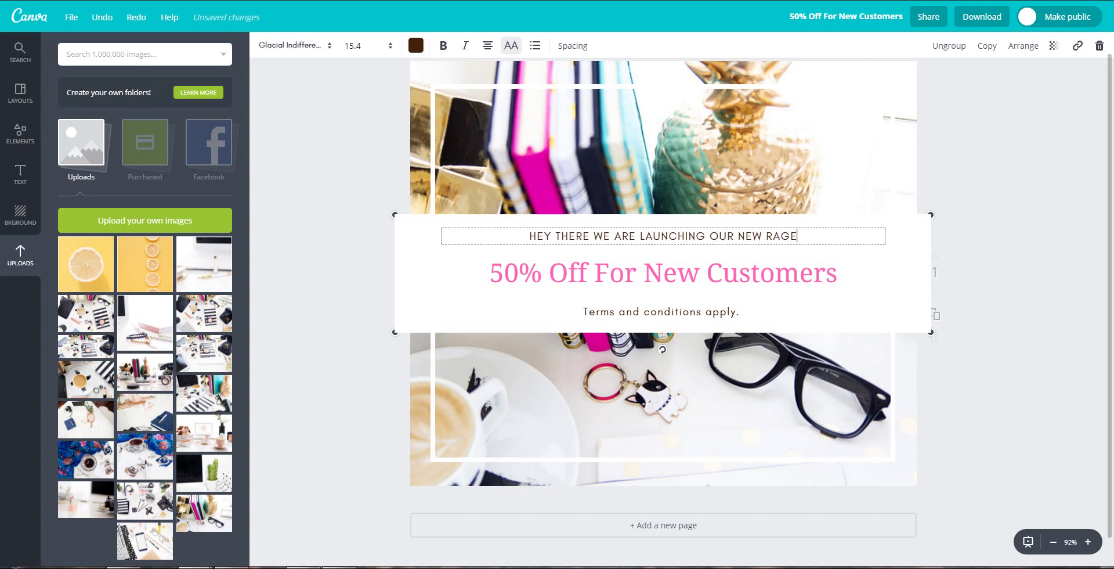
key(BackSpace)
key(BackSpace)
text(BGE)
key(BackSpace)
key(BackSpace)
key(BackSpace)
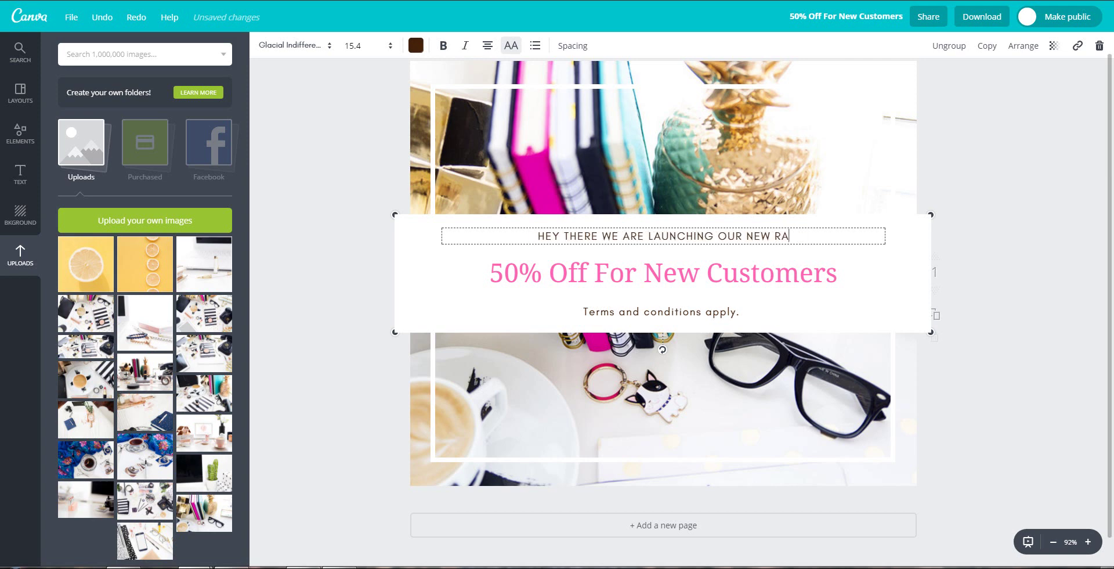
text(NGE)
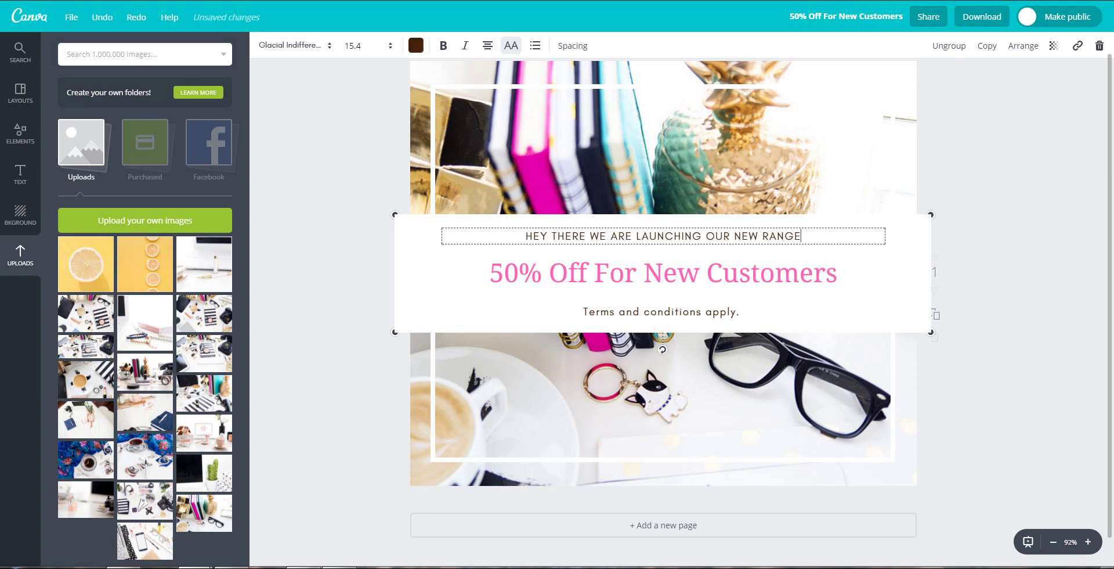
Colour the entire launch announcement line above the heading black.
key(shift+Left)
key(shift+Left)
key(shift+Left)
key(shift+Left)
key(shift+Left)
key(shift+Left)
key(shift+Left)
key(shift+Left)
key(shift+Left)
key(shift+Left)
key(shift+Left)
key(shift+Left)
key(shift+Left)
key(shift+Left)
key(shift+Left)
key(shift+Left)
key(shift+Left)
key(shift+Left)
key(shift+Left)
key(shift+Left)
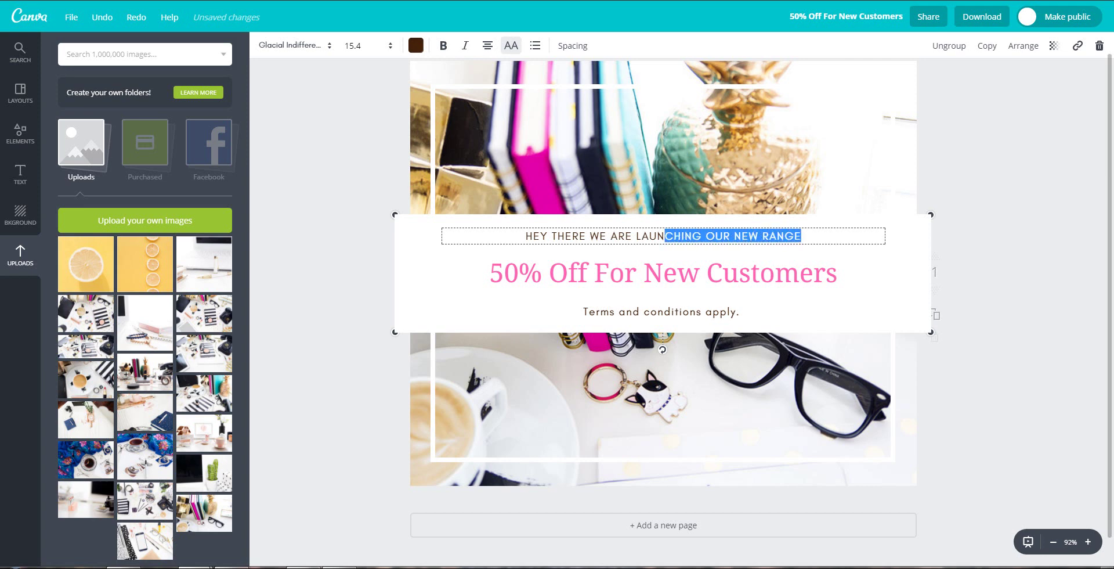
click(416, 45)
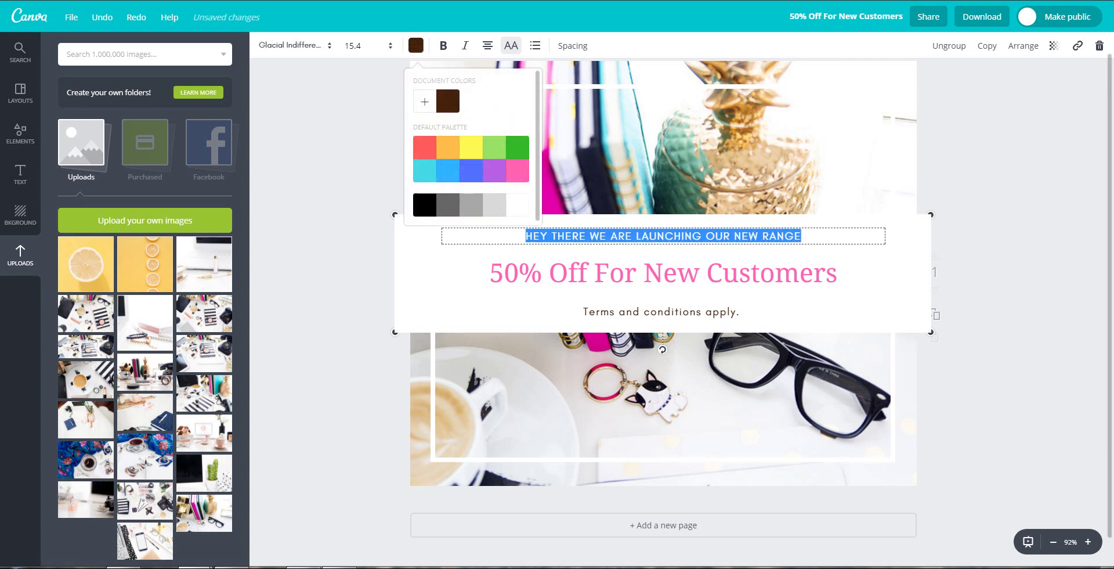
click(419, 203)
Replace the "Terms and conditions apply." line below the heading with "USE CODE: 50newrange".
click(781, 304)
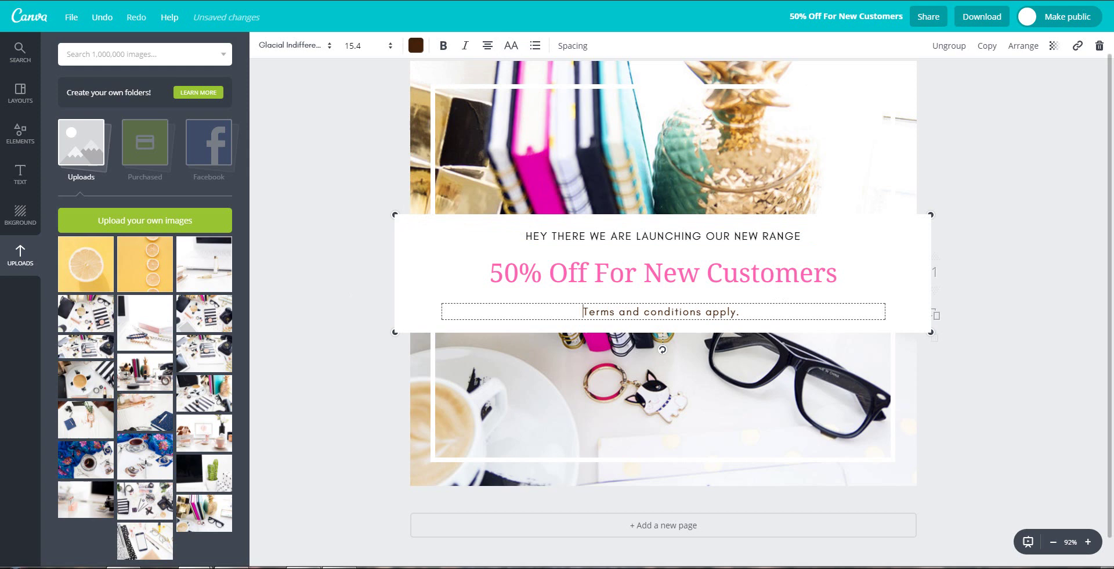
drag(755, 312, 582, 311)
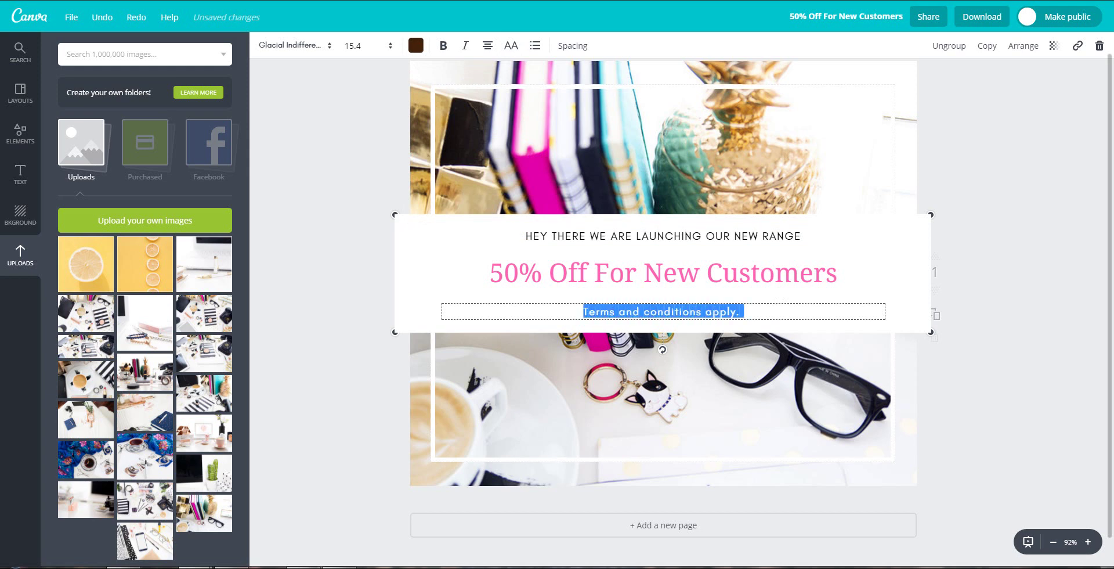
text(USE )
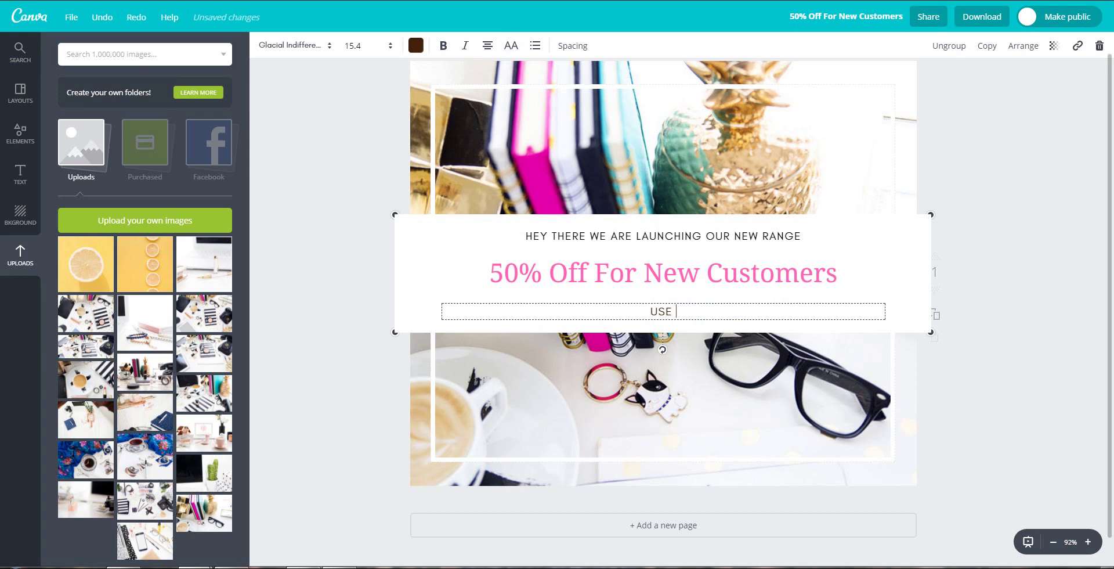
text(CODE: 50newrange)
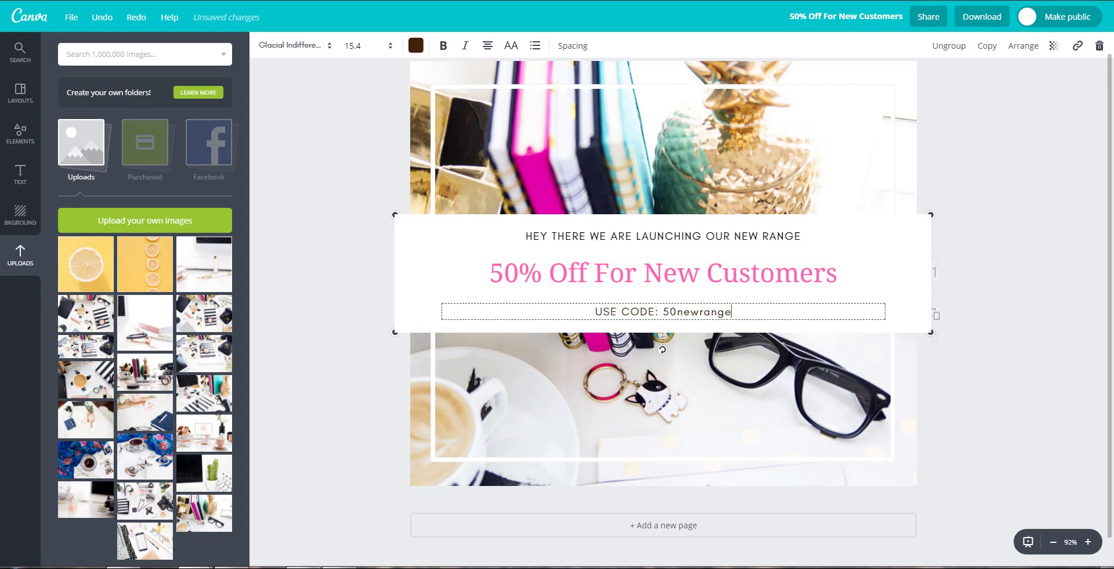
Change the promo code in the line below the heading to the capitalised "50NEWSTOCK".
key(BackSpace)
key(BackSpace)
key(BackSpace)
key(BackSpace)
key(BackSpace)
key(BackSpace)
key(BackSpace)
key(BackSpace)
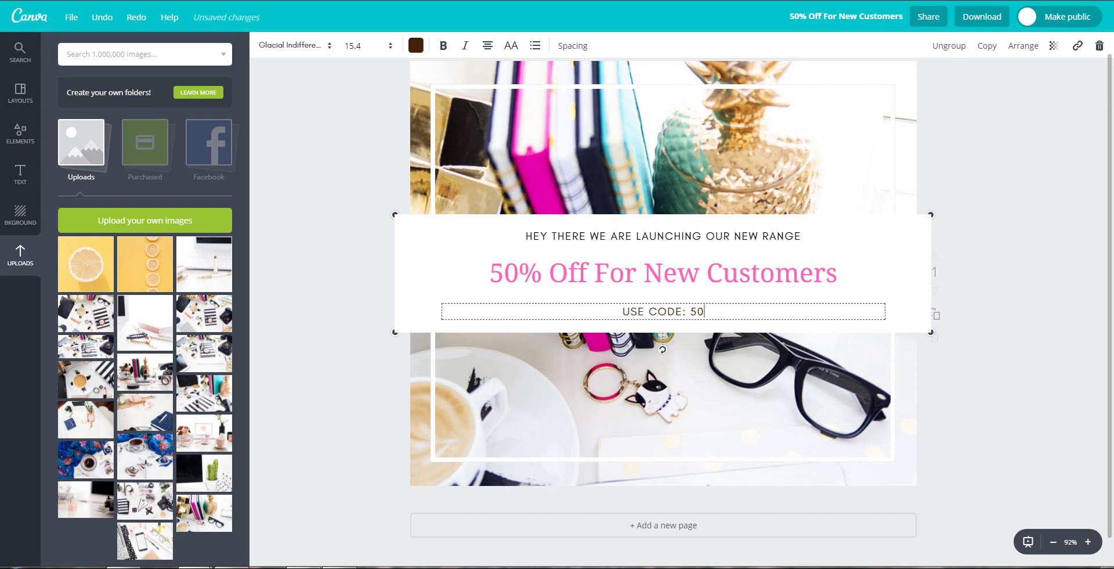
text(NEWSTOCK)
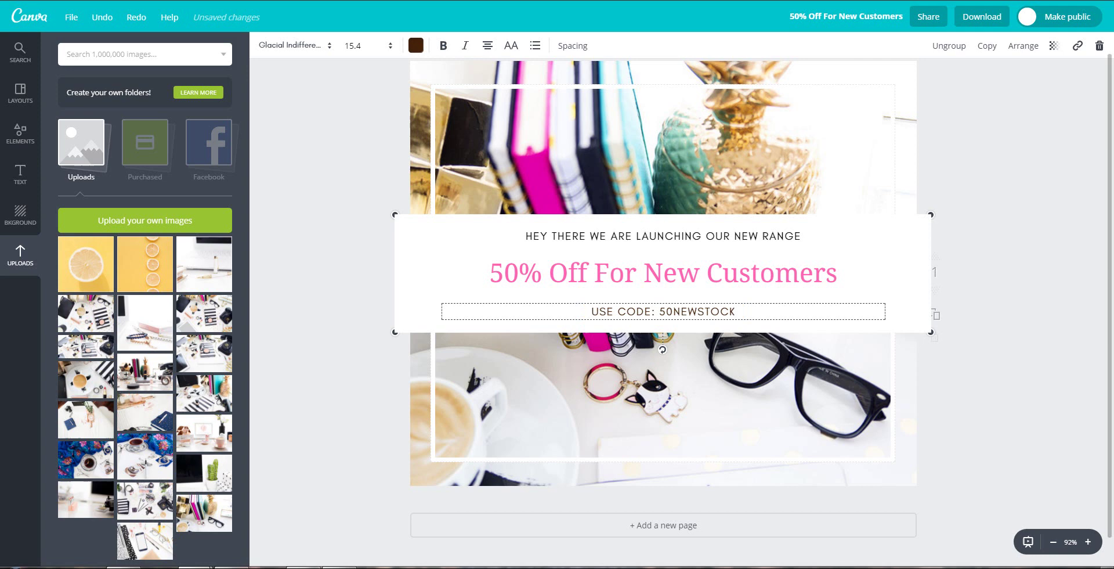
Revise the promo line's ending to read "USE CODE: 50NEWSTYLES" and finish editing the text.
key(BackSpace)
key(BackSpace)
key(BackSpace)
key(BackSpace)
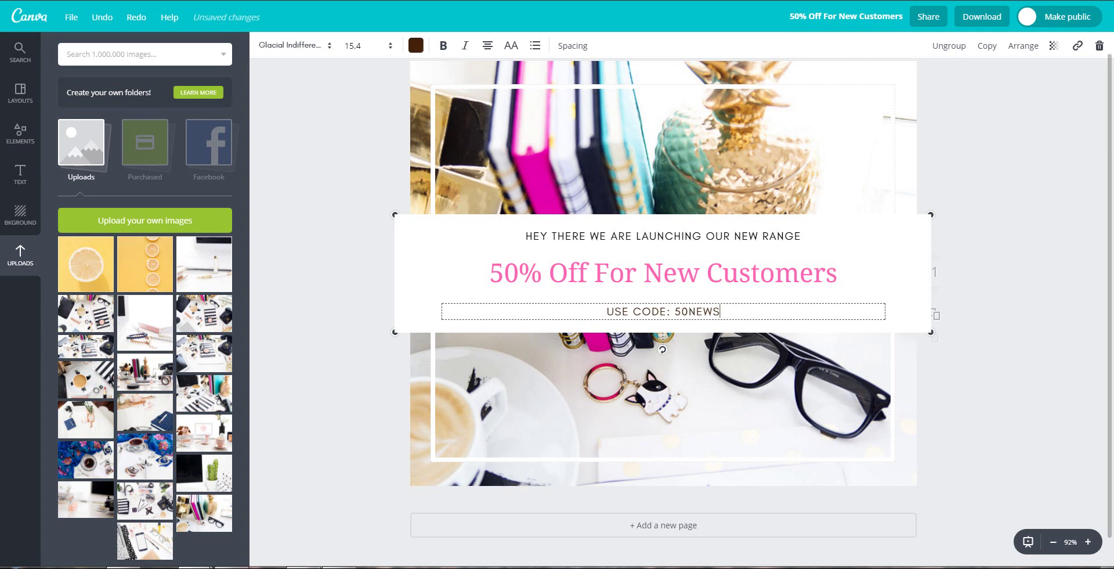
text(TYLEs)
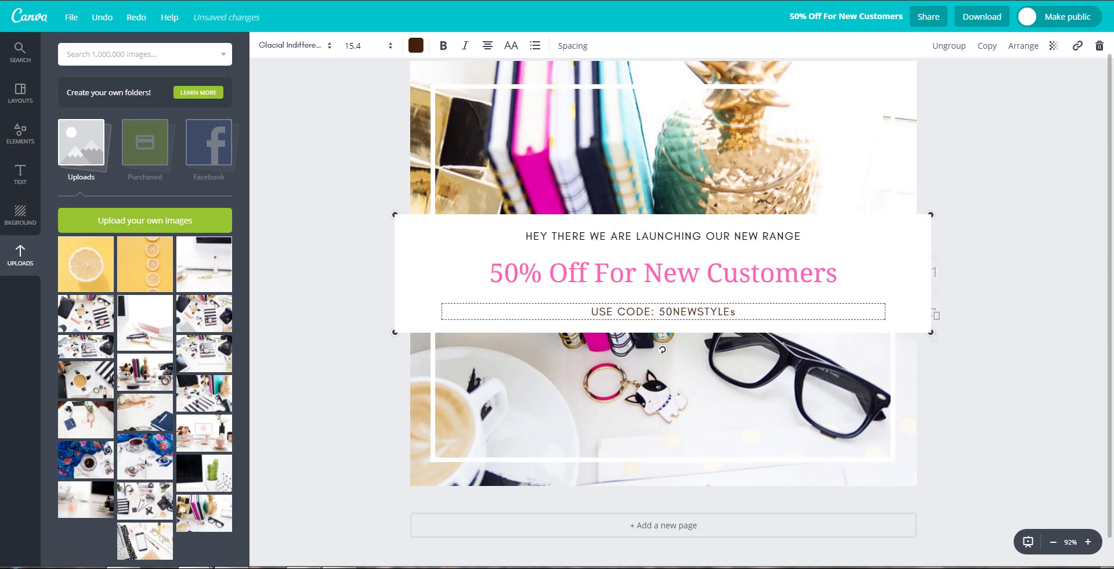
key(BackSpace)
text(S)
click(318, 369)
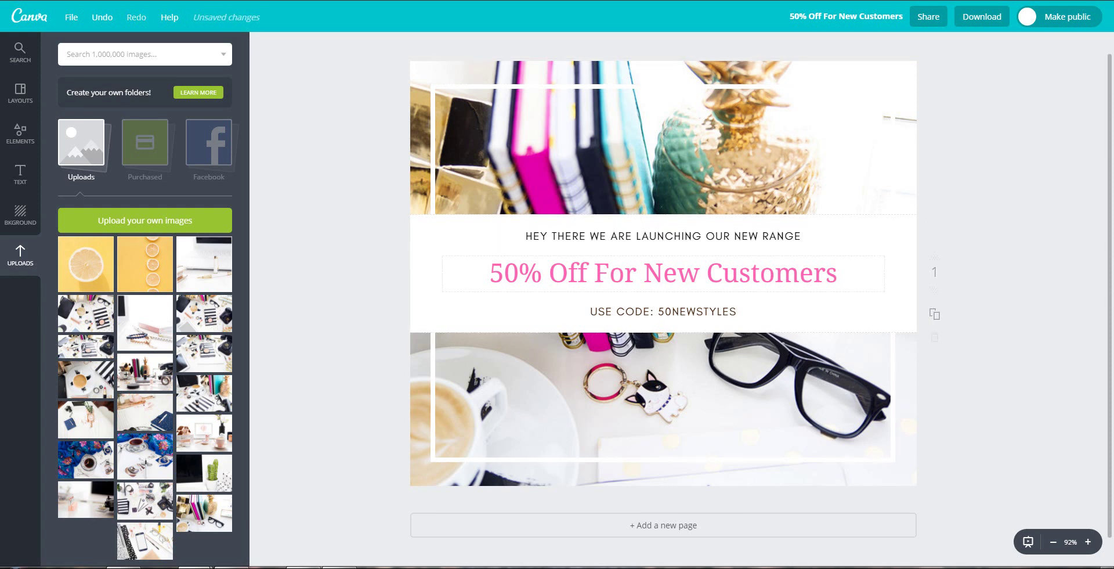
Try enlarging the entire "50% Off For New Customers" heading to font size 42, followed by 48.
click(792, 276)
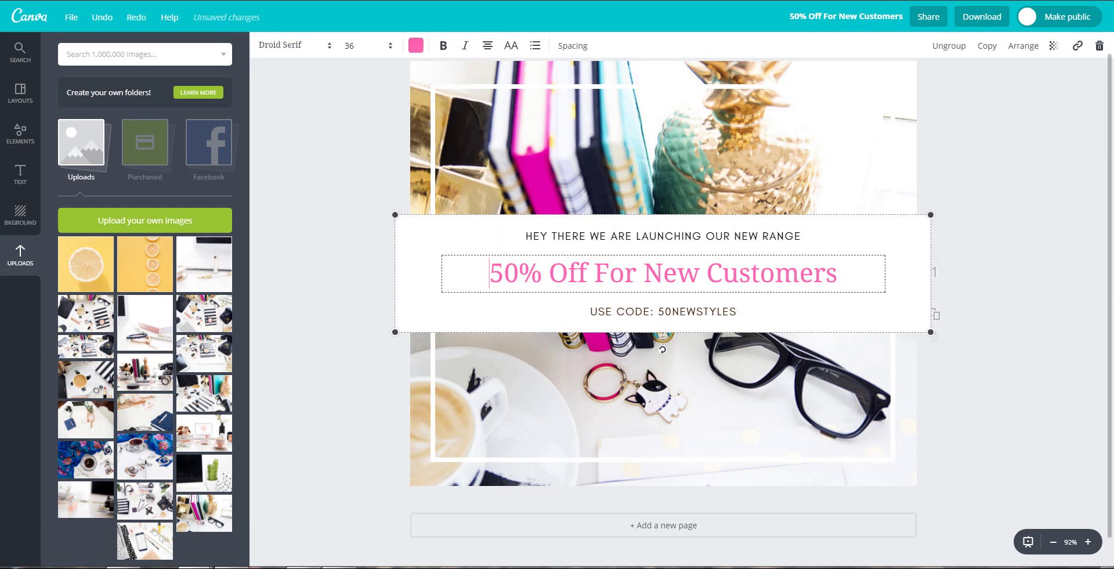
key(Escape)
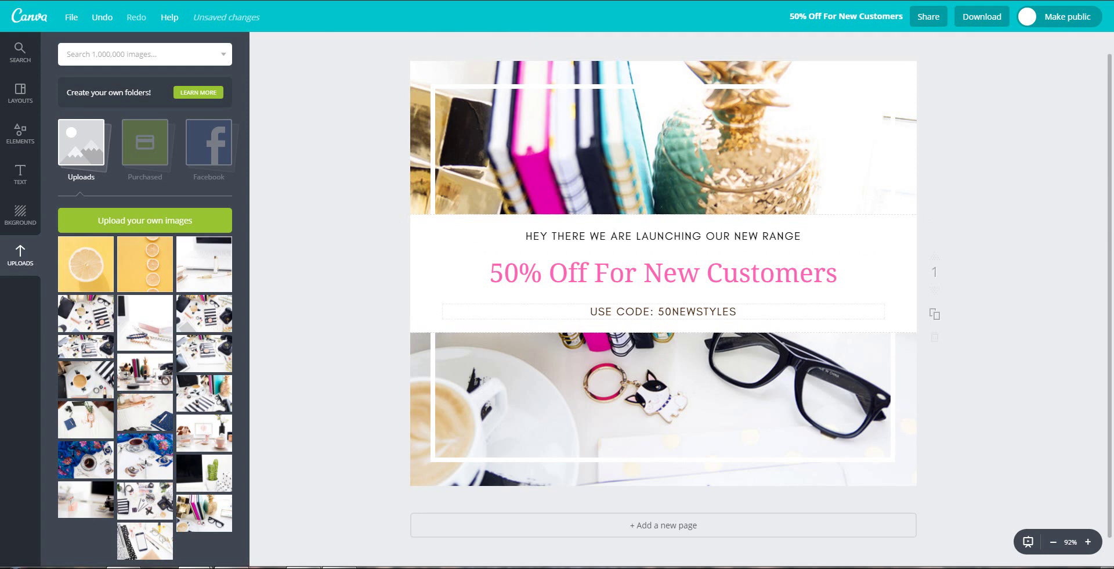
click(804, 276)
double_click(829, 276)
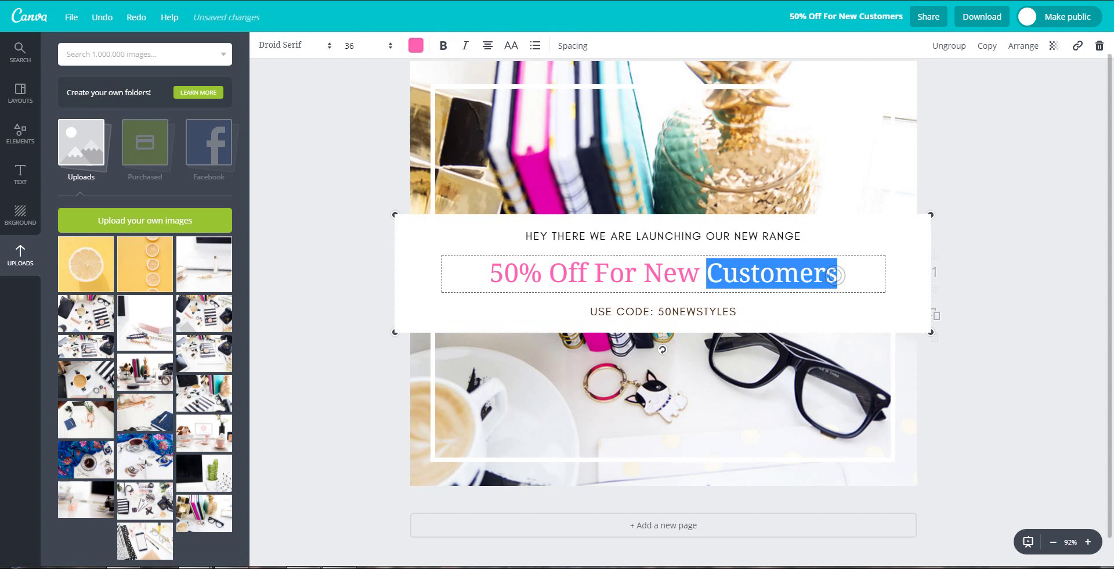
click(662, 275)
key(ctrl+a)
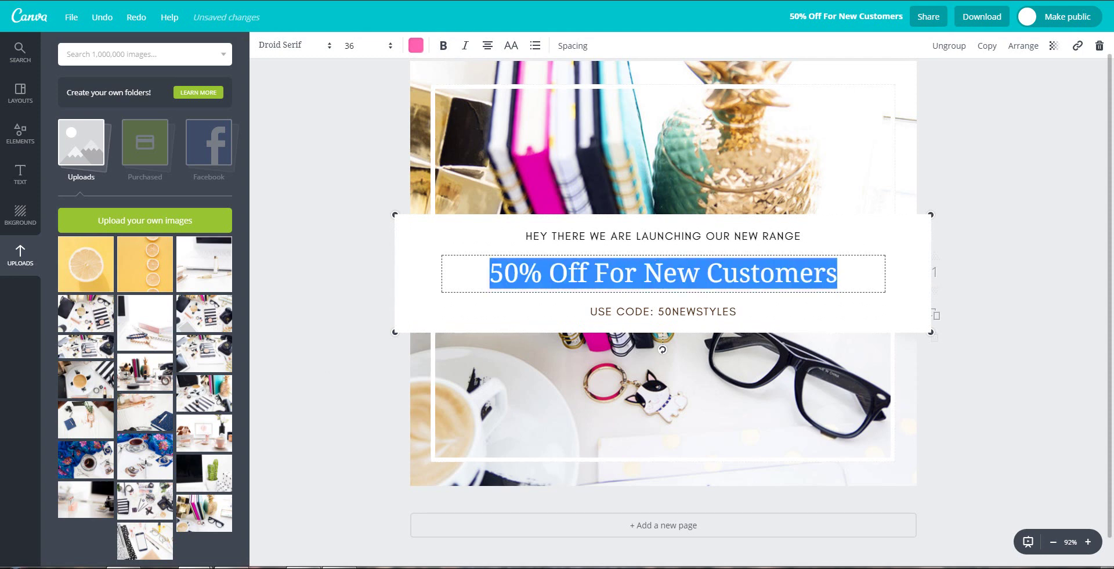
click(386, 45)
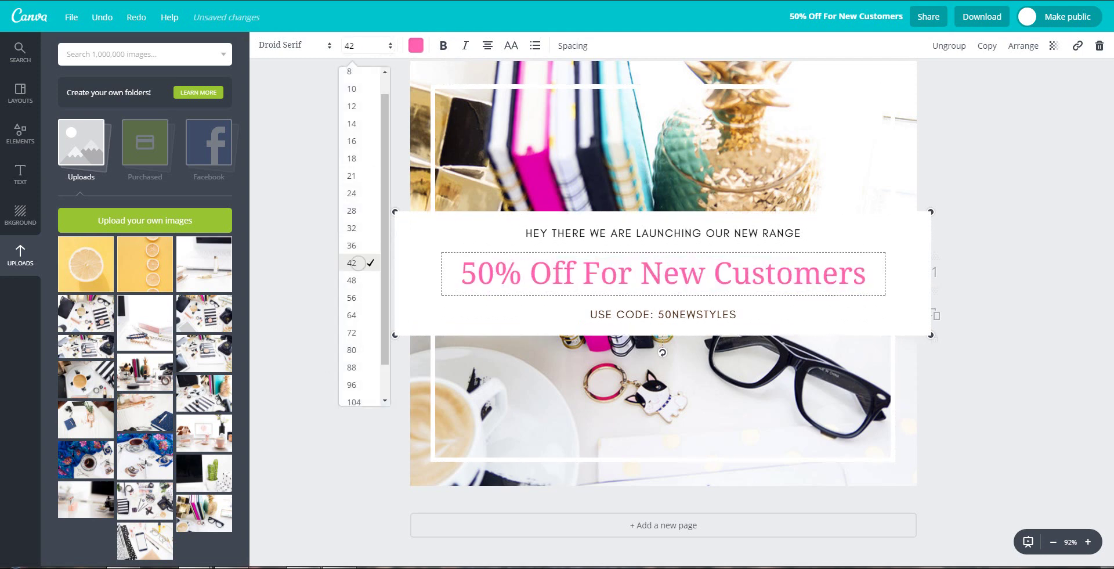
click(360, 228)
click(386, 45)
click(360, 280)
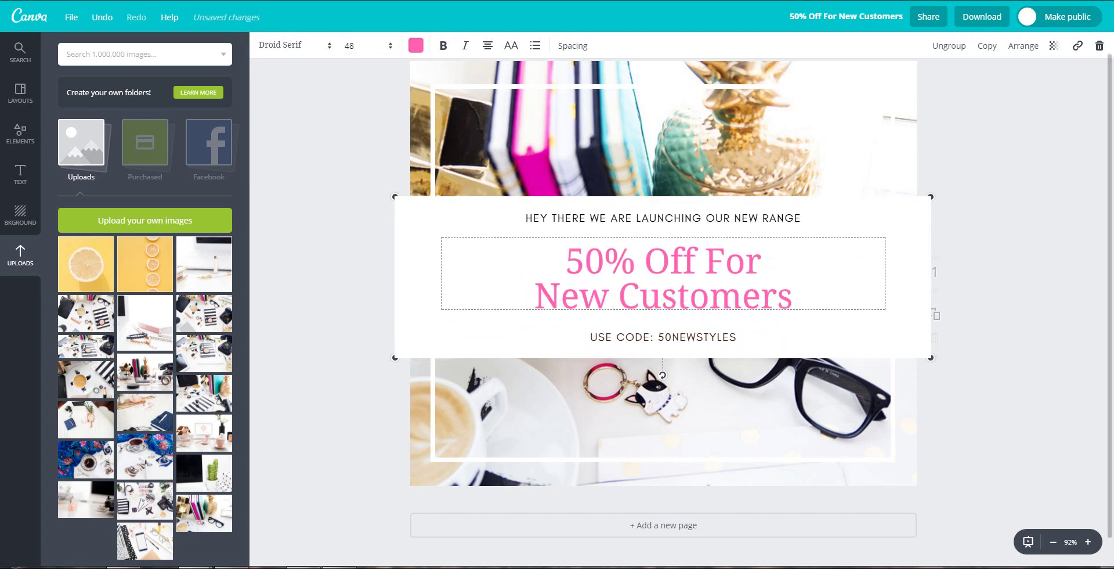
Set the heading's font size to a custom value of 45 and deselect the text.
click(369, 46)
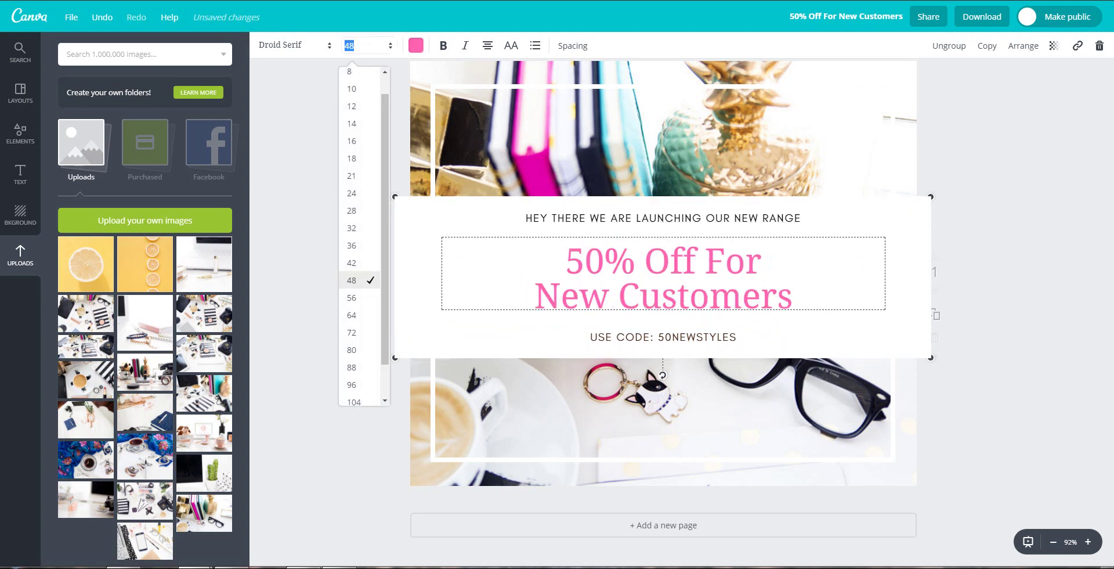
text(45)
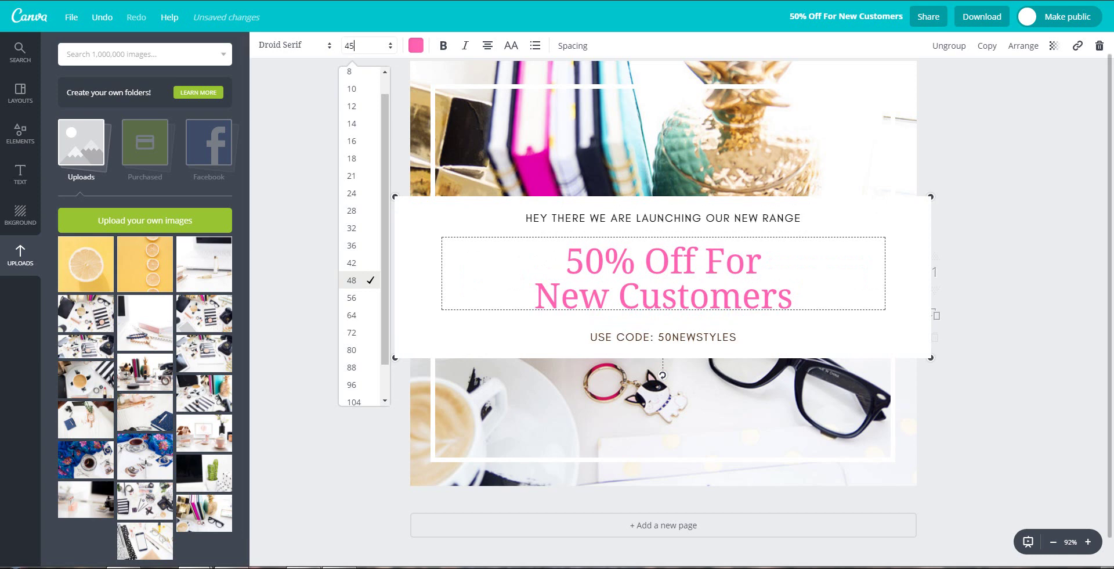
key(Return)
click(285, 321)
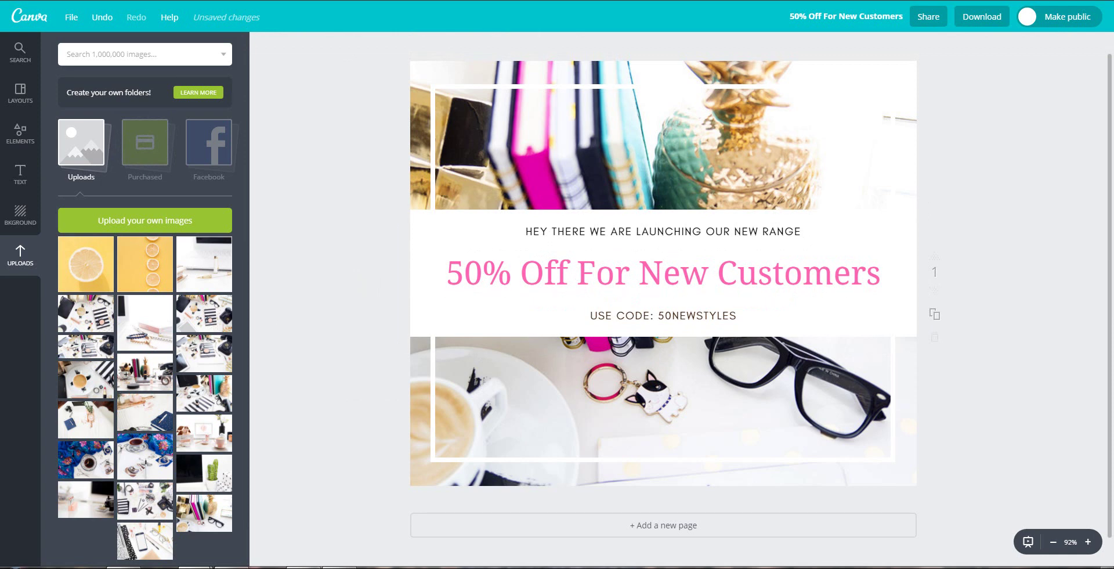
Download the finished sale post as a JPG image and dismiss the download confirmation.
click(982, 16)
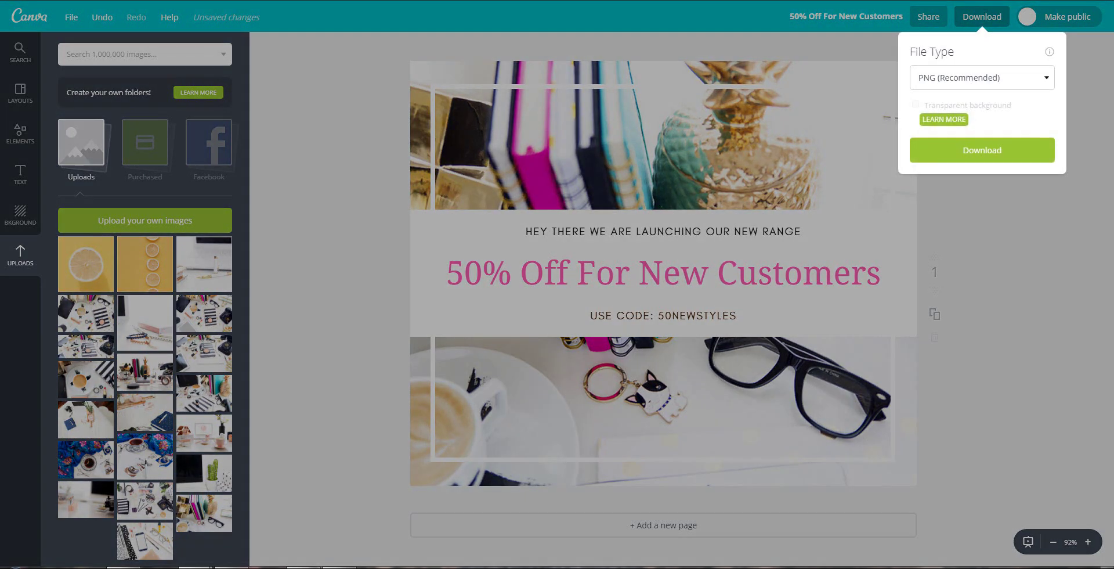
click(982, 77)
click(929, 96)
click(982, 150)
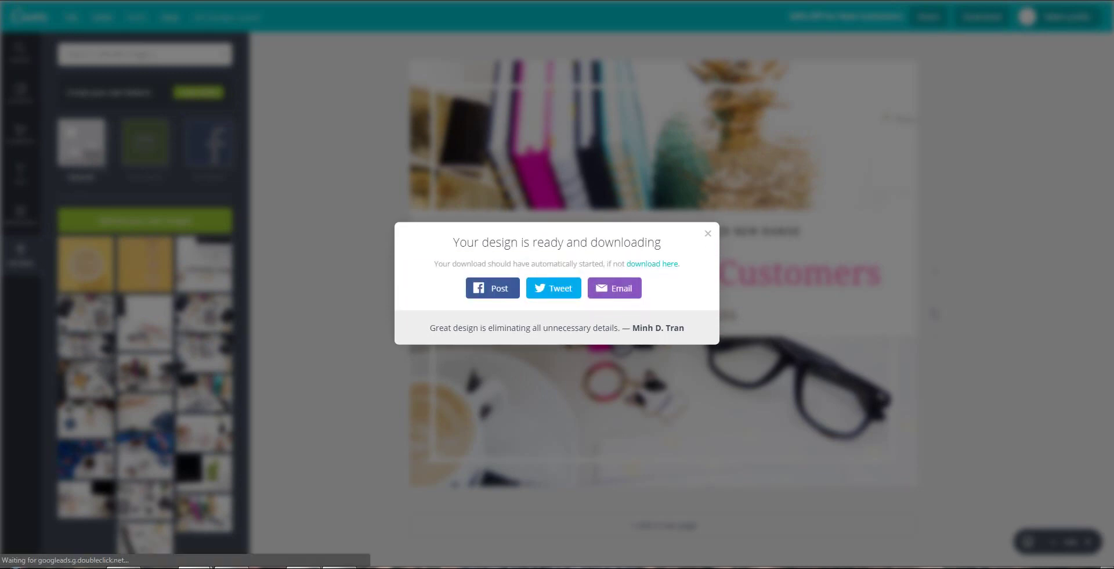
click(708, 219)
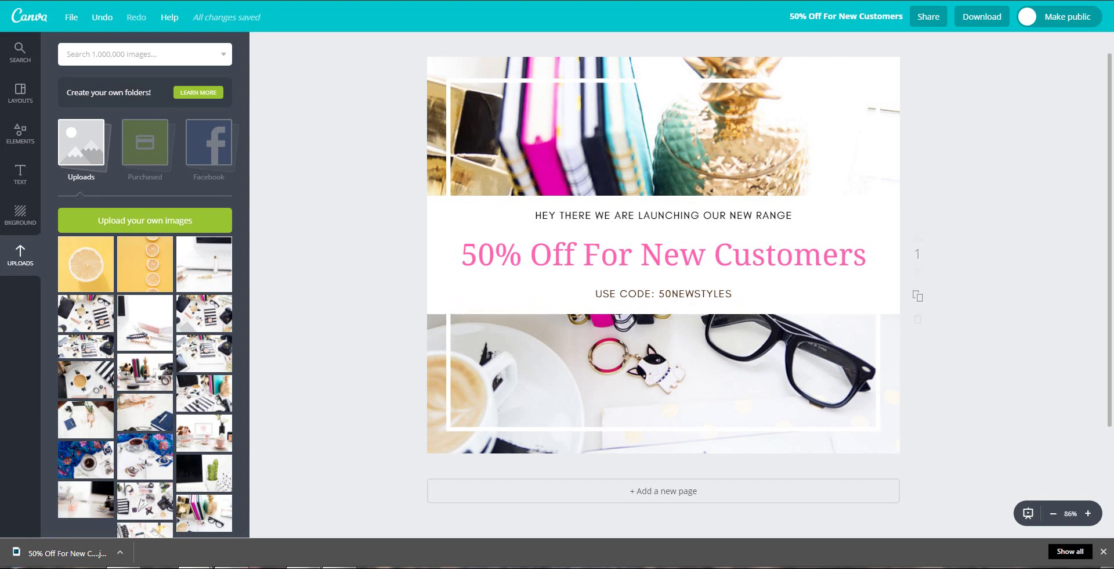
scroll(664, 270, down, 1)
scroll(663, 270, down, 1)
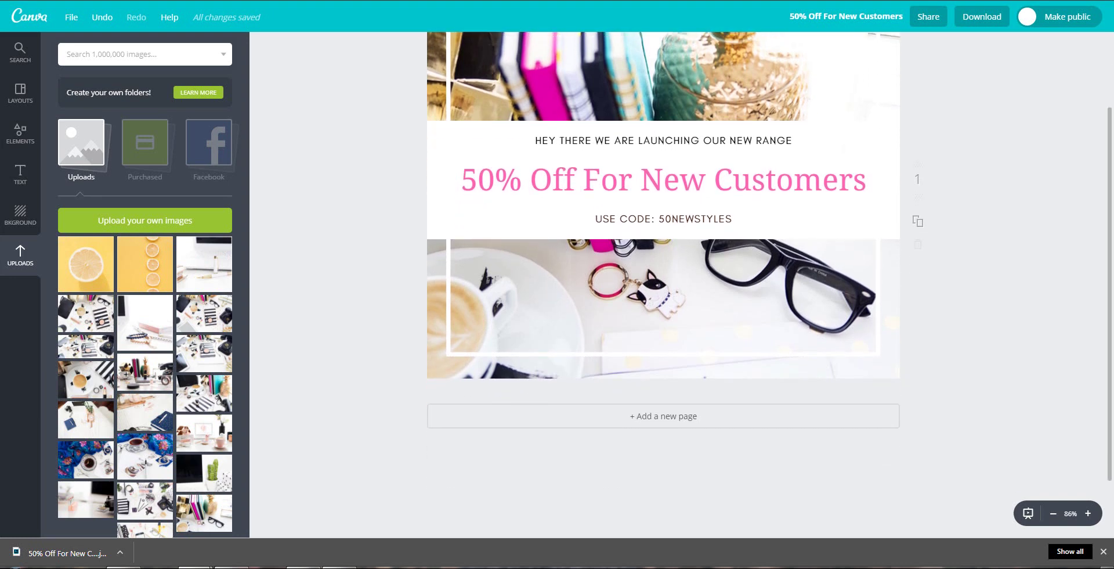
scroll(663, 270, up, 3)
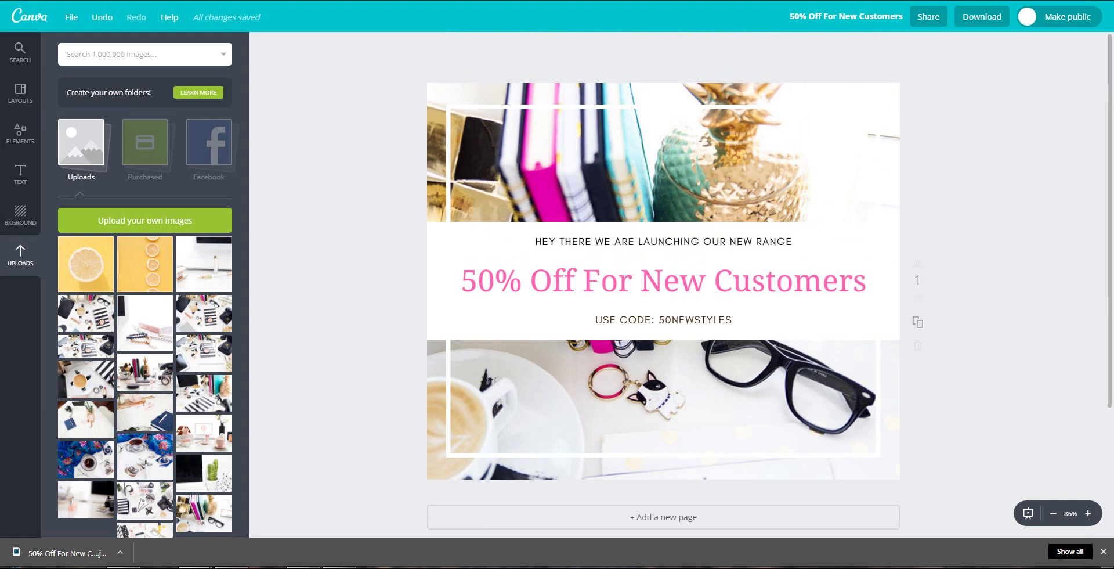
scroll(663, 270, down, 2)
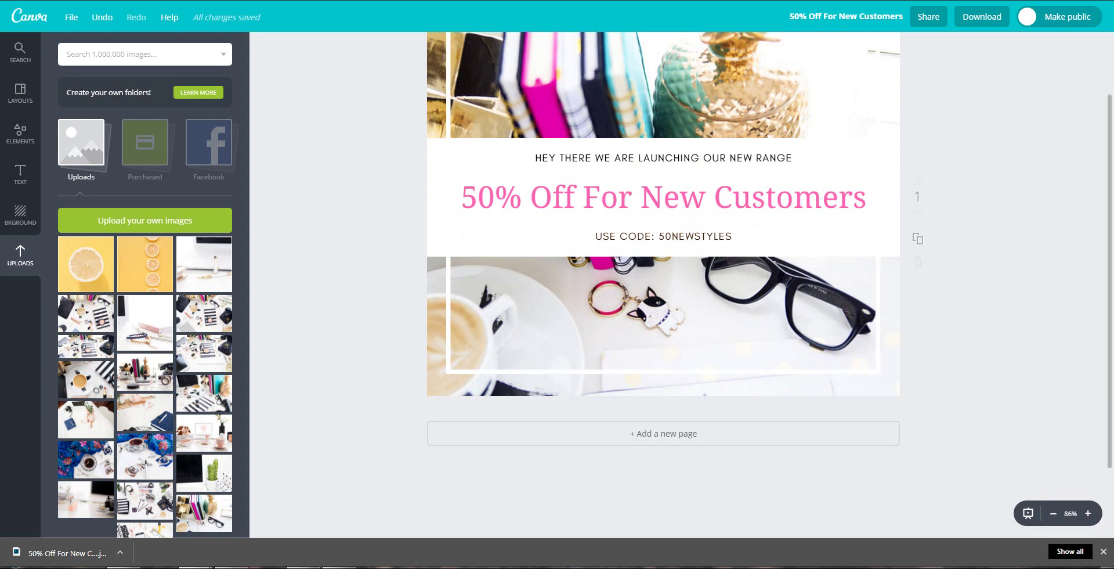
scroll(663, 270, up, 2)
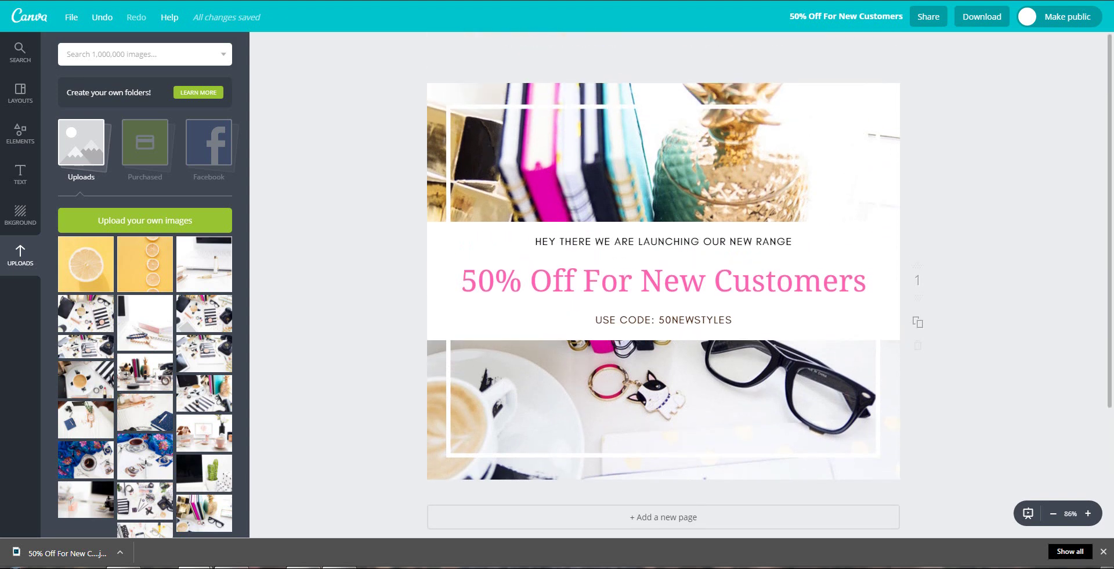